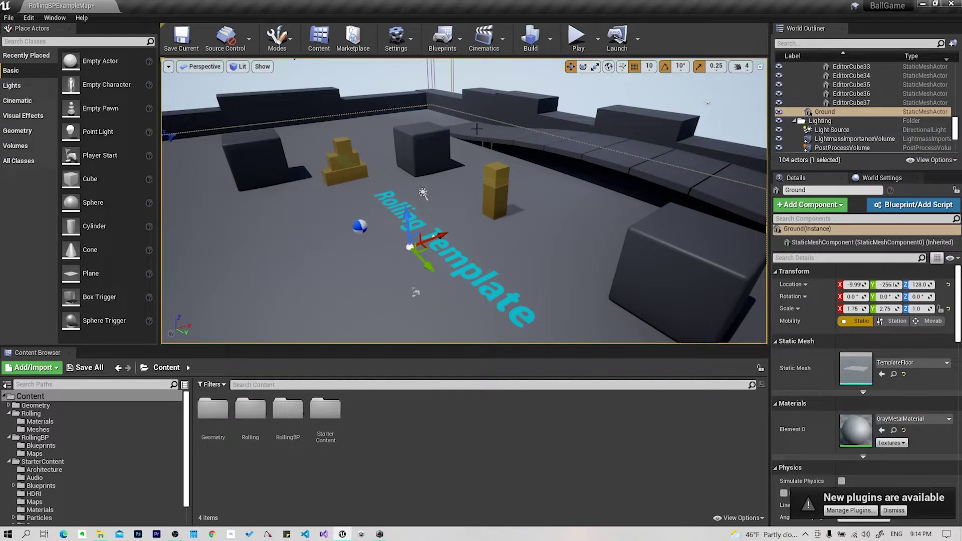
Fly around the Rolling level to view the cubes and Rolling Template text from several angles.
right_click_drag(593, 209, 551, 176)
right_click_drag(577, 102, 311, 120)
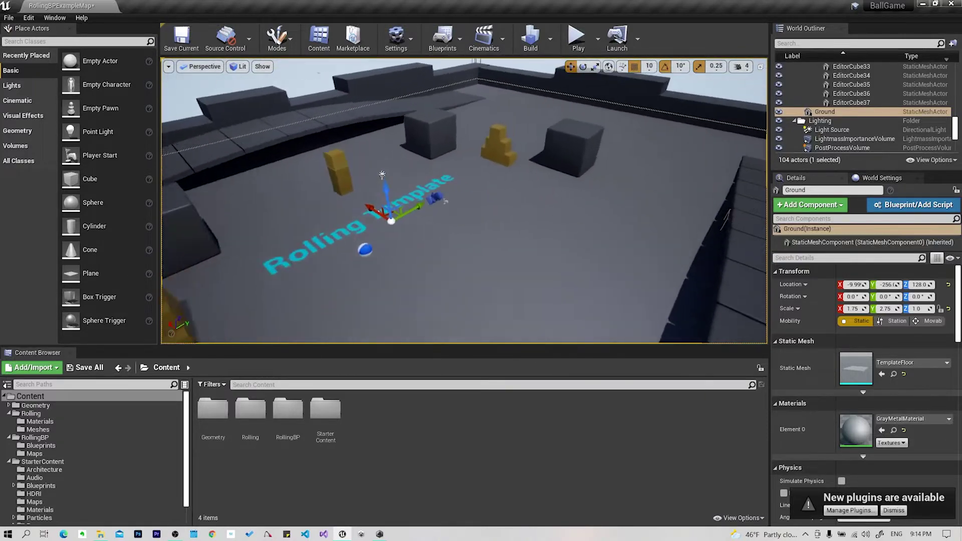
right_click_drag(464, 200, 463, 200)
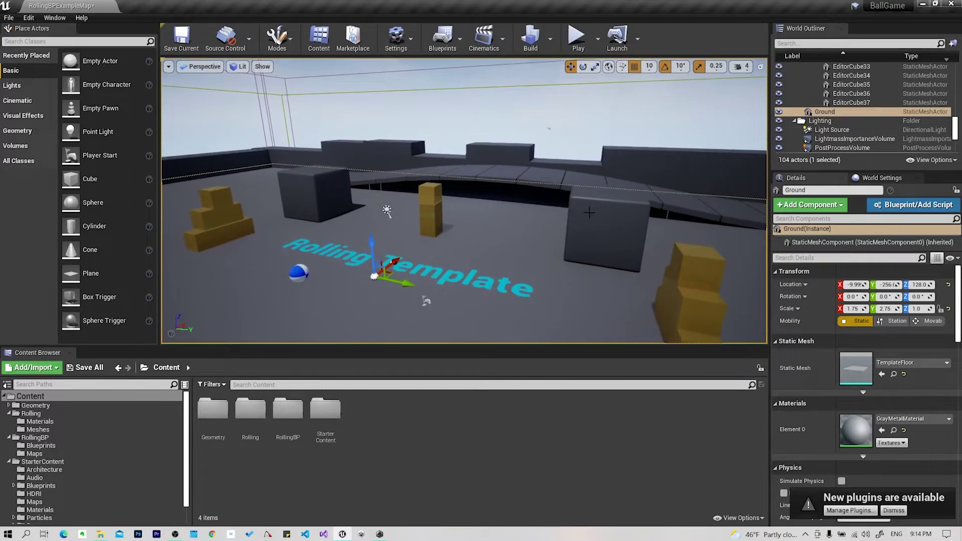
right_click_drag(311, 120, 417, 257)
right_click_drag(521, 172, 521, 171)
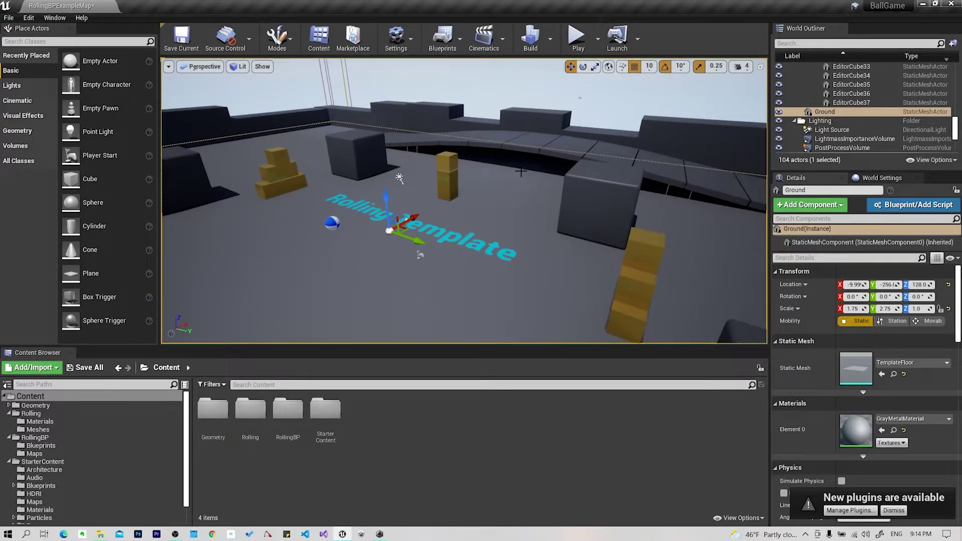
mouse_move(588, 274)
right_mouse_down()
mouse_move(416, 237)
mouse_move(405, 215)
mouse_move(431, 216)
right_mouse_up()
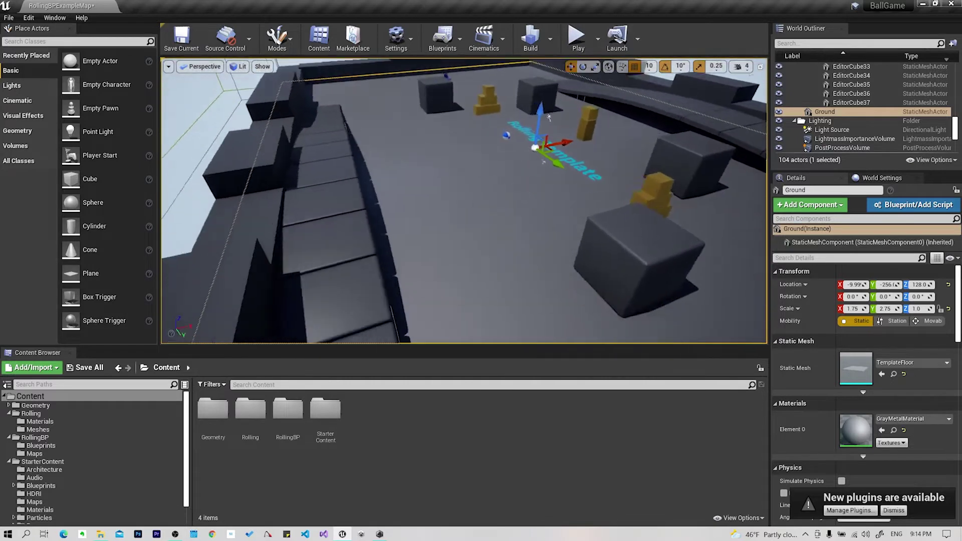
right_click_drag(452, 163, 485, 239)
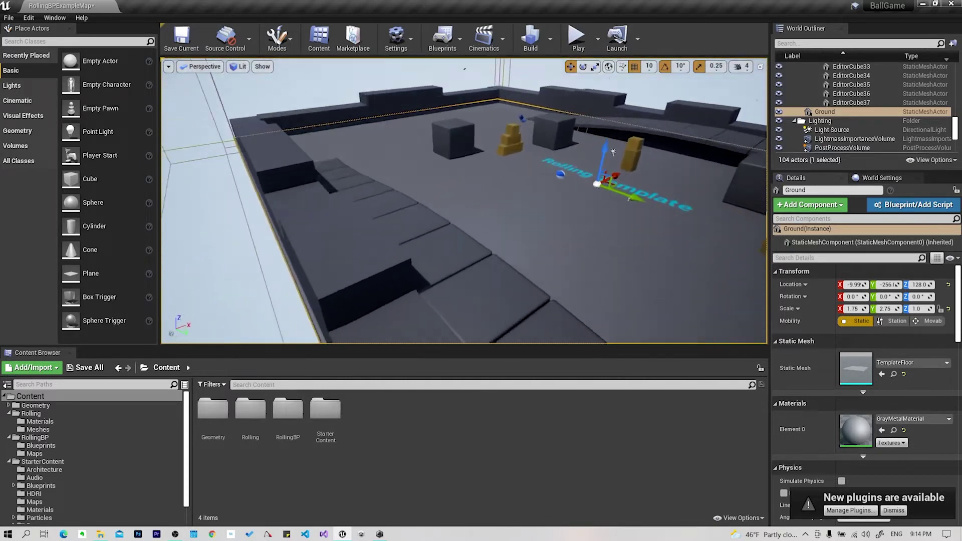
right_click_drag(481, 284, 471, 229)
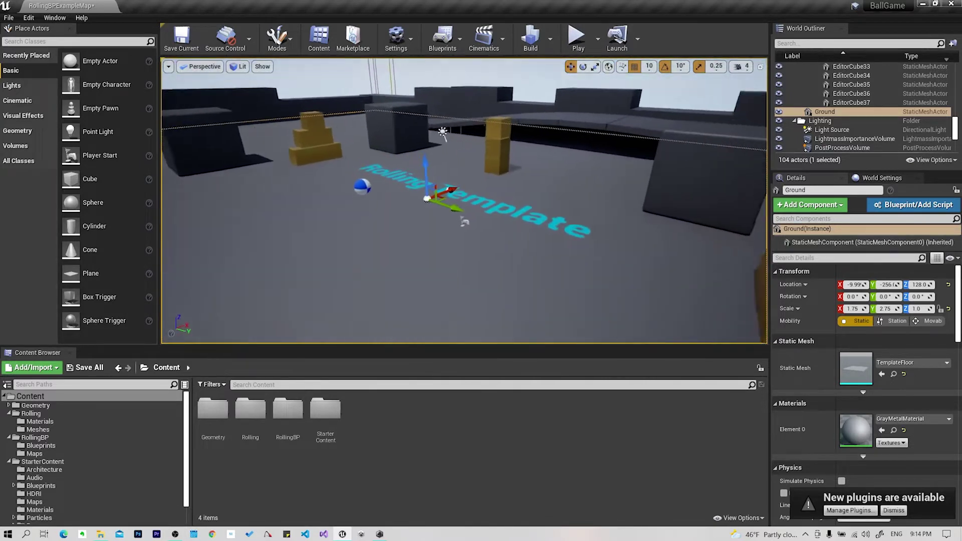
Dismiss the floor's context menu, survey the pillar and far wall, then select the physics ball.
right_click(470, 230)
left_click(512, 185)
mouse_move(505, 193)
right_mouse_down()
mouse_move(476, 117)
mouse_move(527, 86)
right_mouse_up()
mouse_move(476, 117)
right_mouse_down()
mouse_move(488, 229)
mouse_move(477, 136)
right_mouse_up()
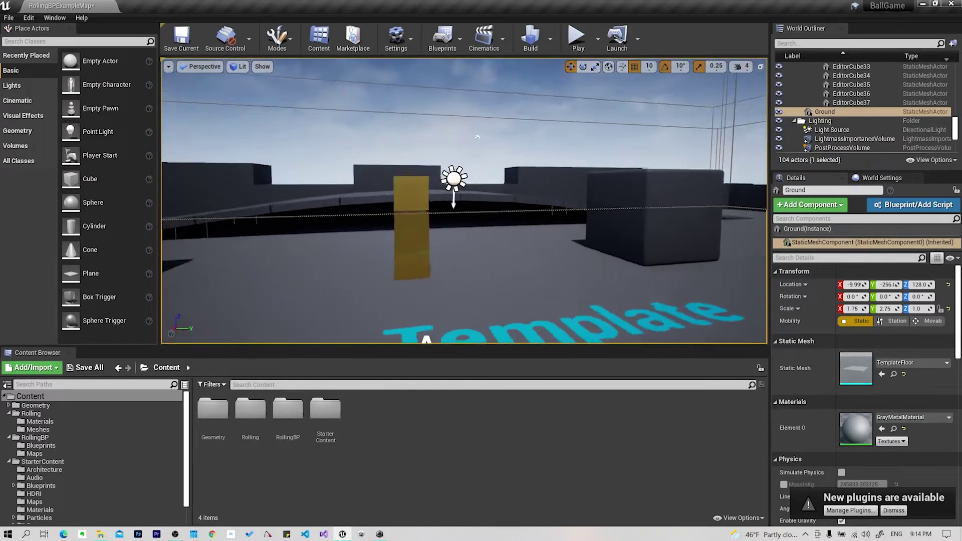
mouse_move(477, 136)
right_mouse_down()
mouse_move(456, 260)
mouse_move(441, 260)
right_mouse_up()
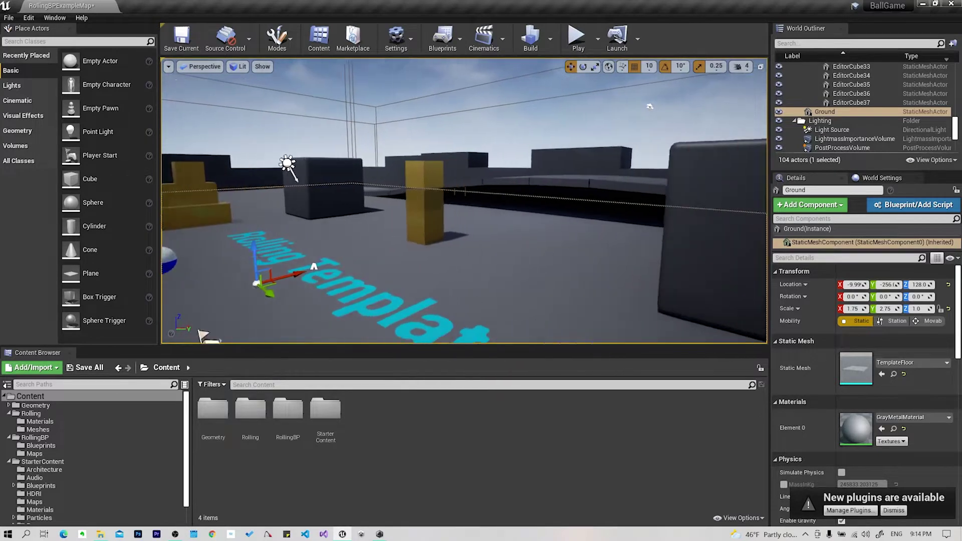
mouse_move(478, 136)
right_mouse_down()
mouse_move(479, 90)
mouse_move(436, 280)
right_mouse_up()
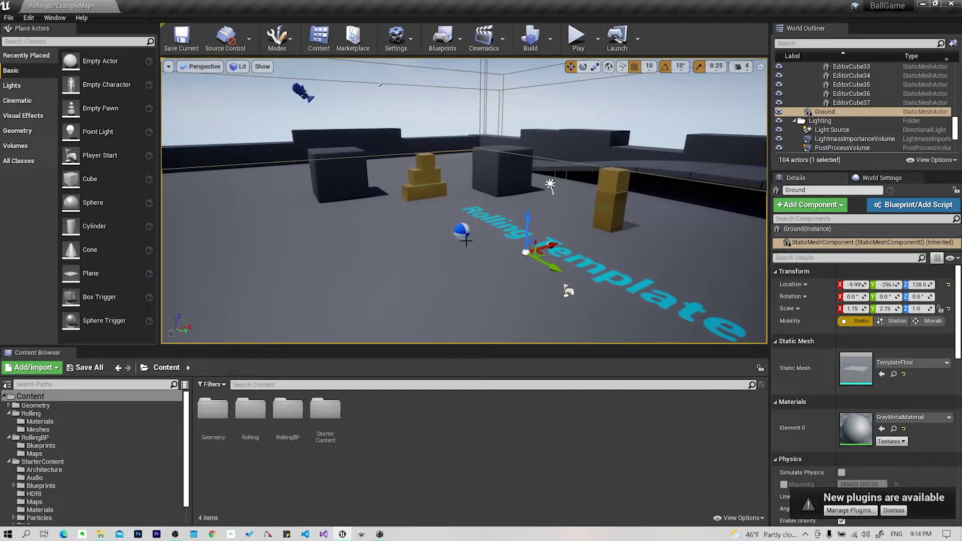
mouse_move(451, 293)
right_mouse_down()
mouse_move(391, 293)
mouse_move(381, 280)
right_mouse_up()
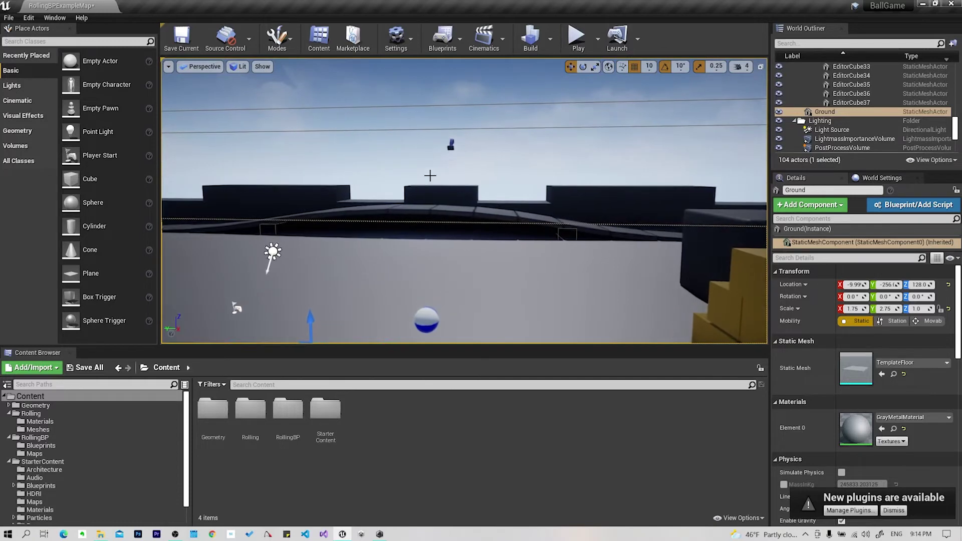
left_click(425, 319)
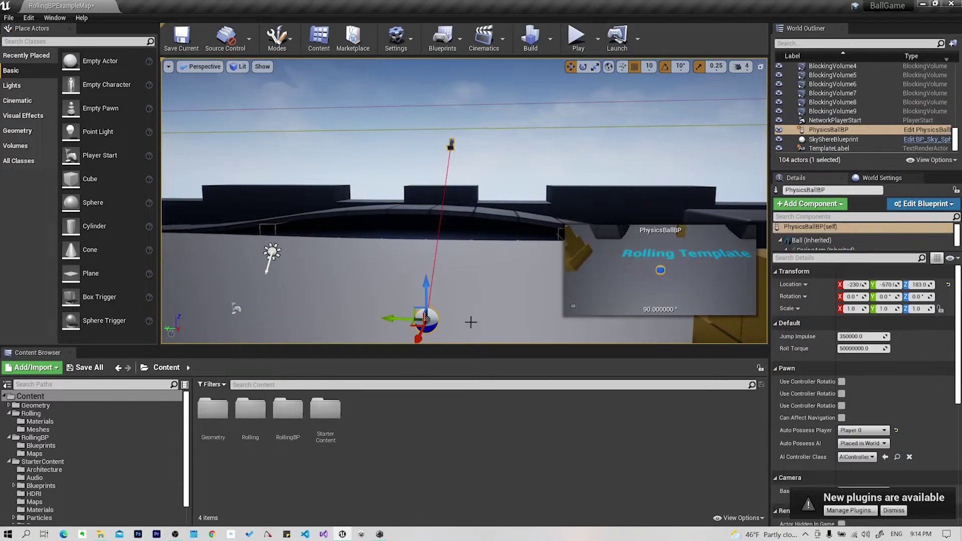
Reselect the Ground floor and pull the camera back and up over the whole level.
left_click(482, 295)
mouse_move(482, 295)
right_mouse_down()
mouse_move(592, 222)
mouse_move(545, 256)
mouse_move(584, 248)
mouse_move(289, 150)
mouse_move(581, 248)
mouse_move(594, 243)
right_mouse_up()
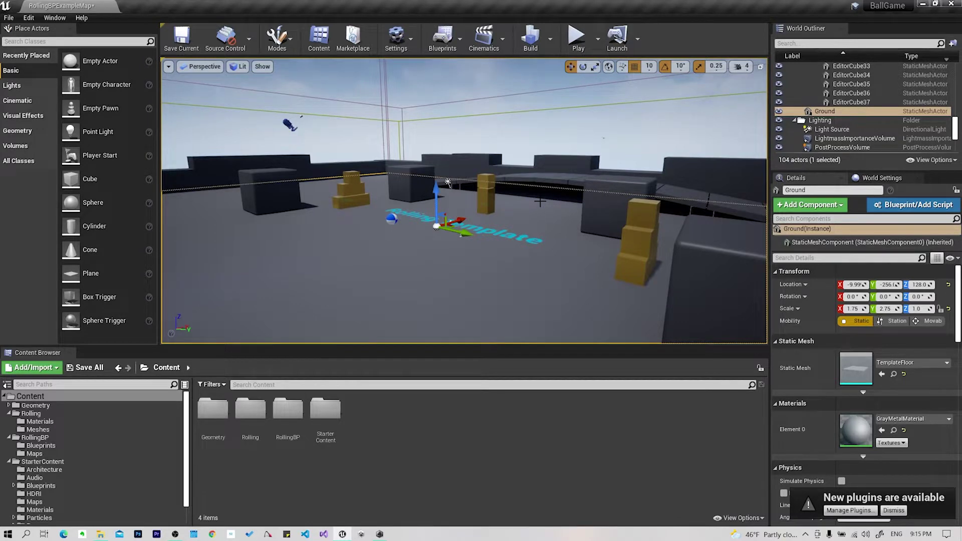
Fly the camera low toward the Rolling Template text and yellow pillar, picking the sky sphere along the way.
right_click_drag(544, 200, 517, 233)
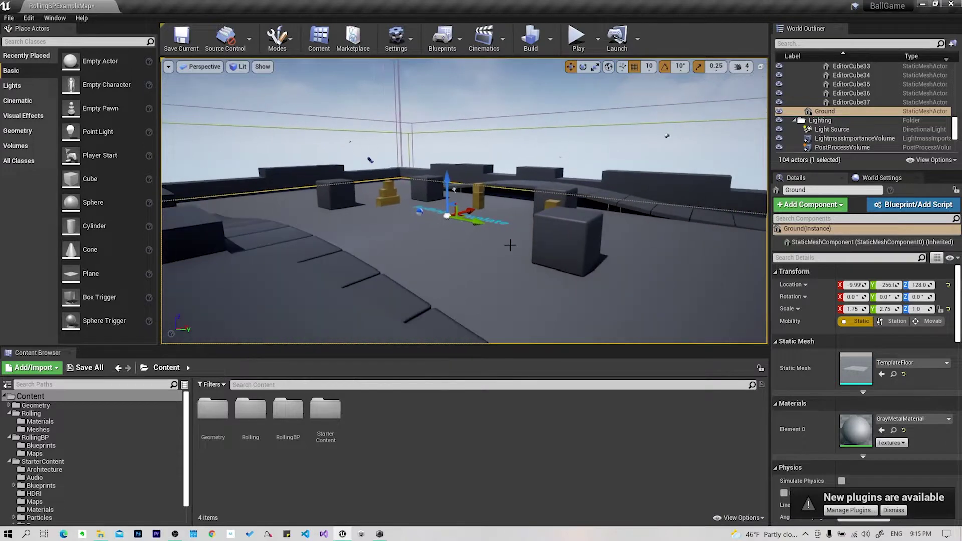
mouse_move(517, 232)
right_mouse_down()
mouse_move(549, 256)
mouse_move(170, 275)
mouse_move(541, 191)
mouse_move(494, 204)
mouse_move(545, 137)
mouse_move(540, 223)
mouse_move(406, 207)
mouse_move(501, 193)
right_mouse_up()
right_click(541, 190)
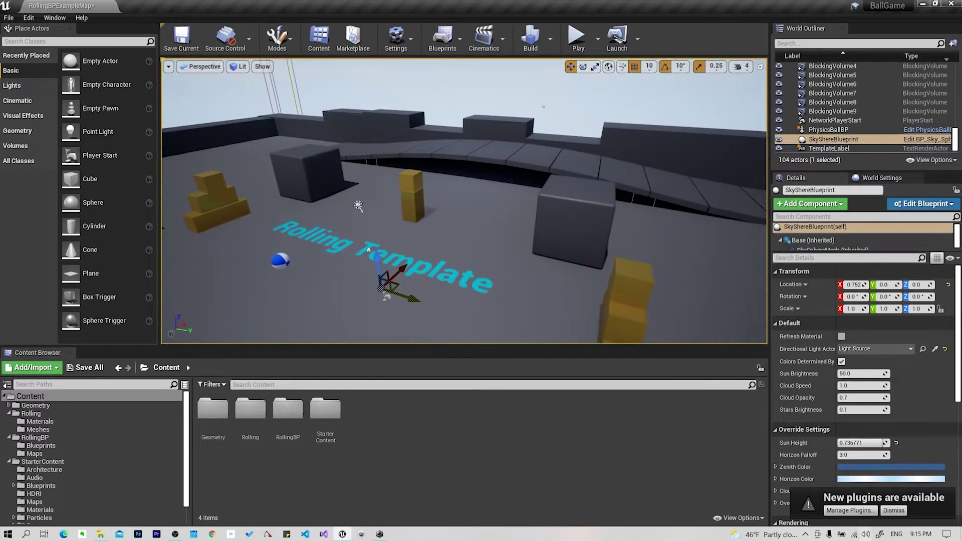
right_click_drag(451, 200, 425, 201)
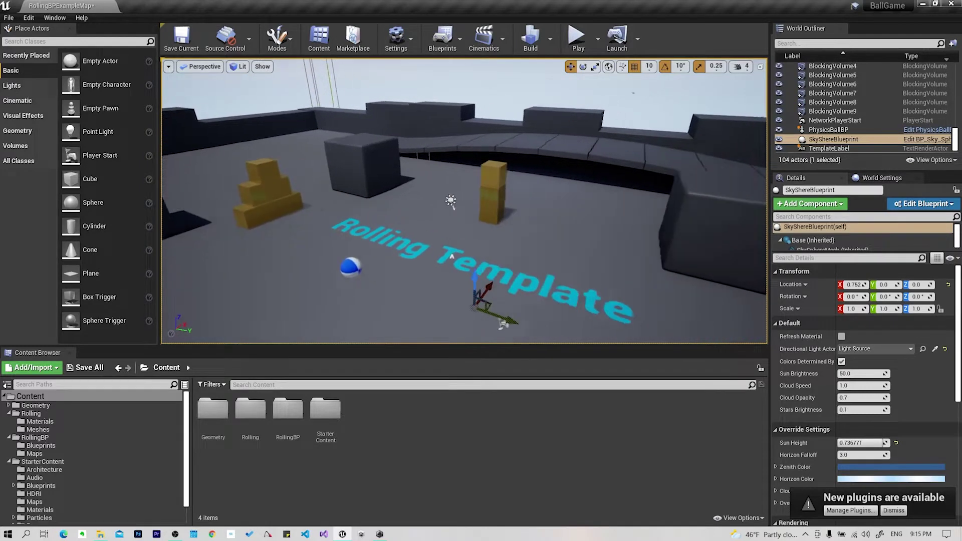
right_click_drag(426, 200, 420, 216)
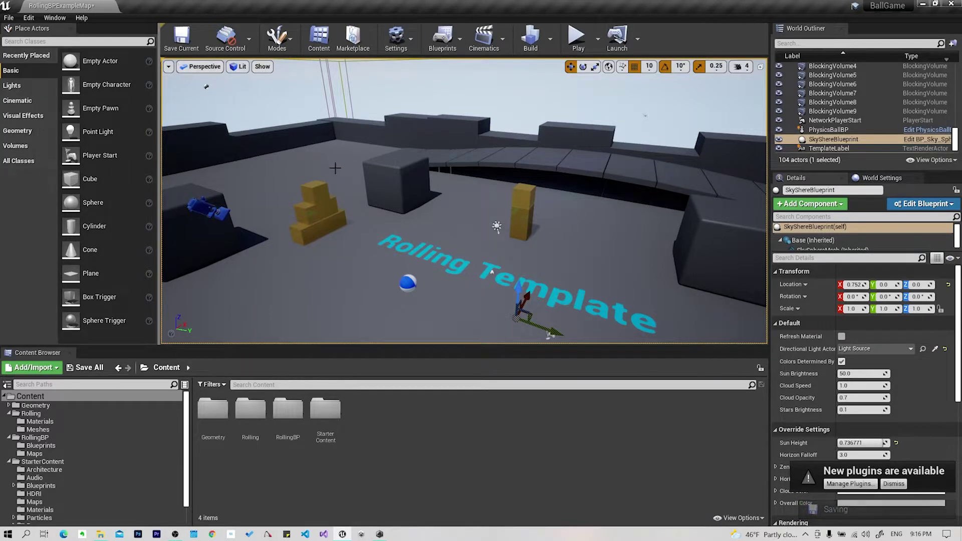
left_click_drag(426, 187, 426, 151)
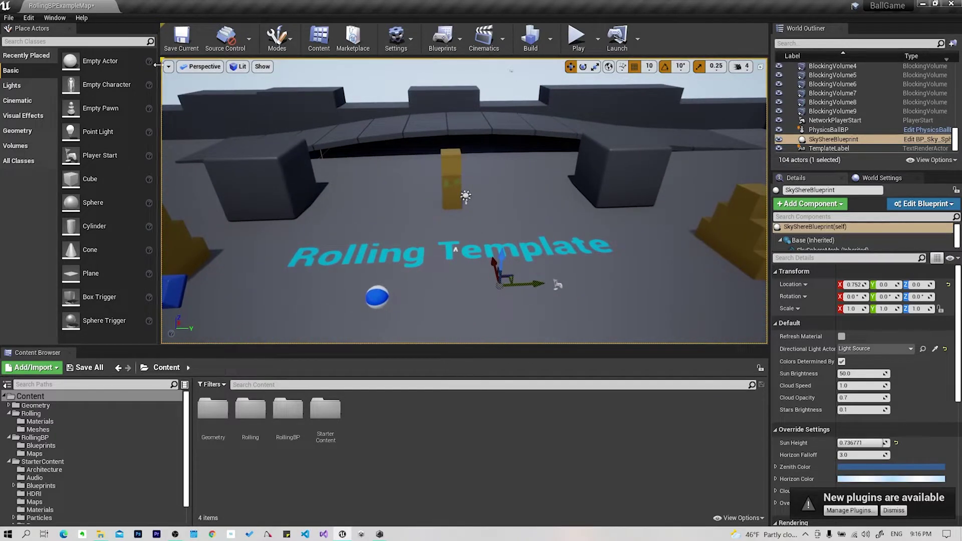
left_click(169, 66)
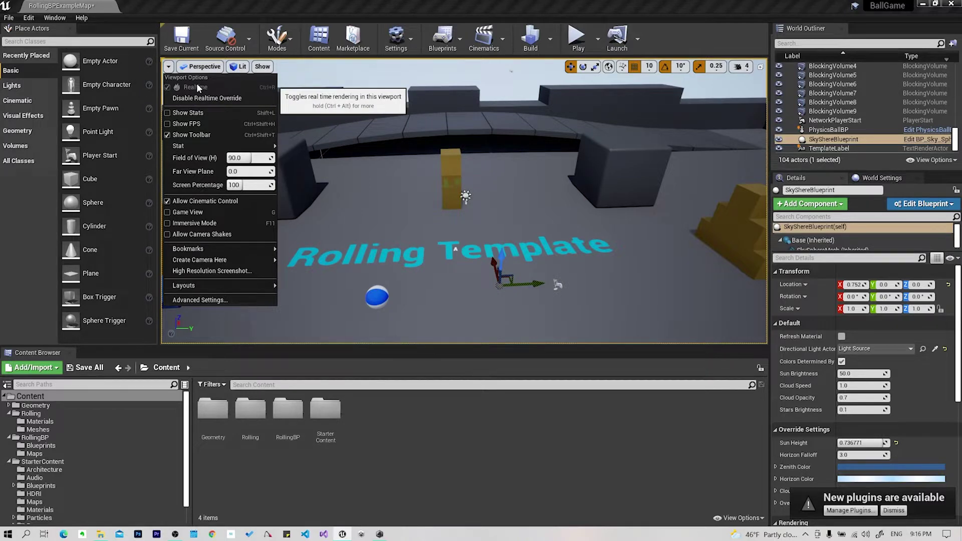
key("ctrl+alt")
key("ctrl+alt")
left_click(201, 66)
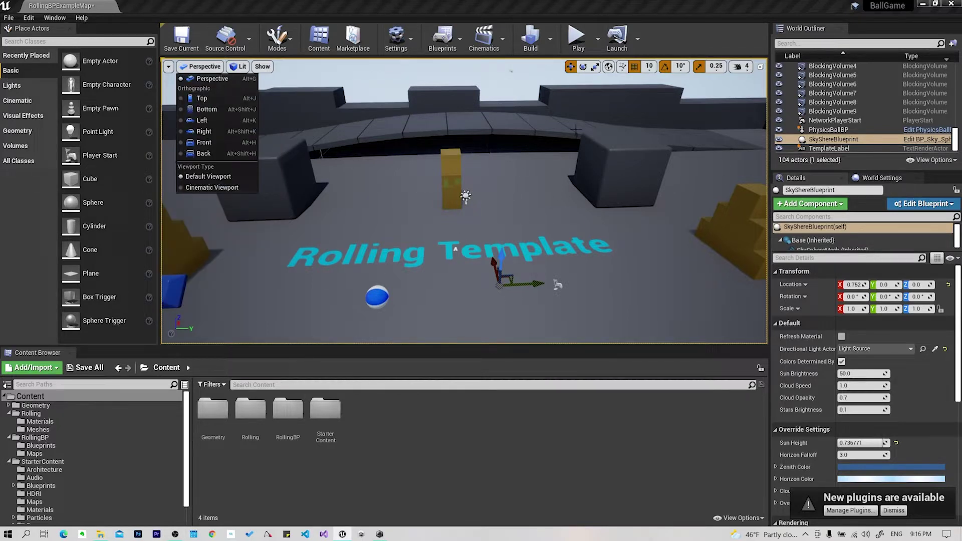
left_click_drag(625, 182, 616, 166)
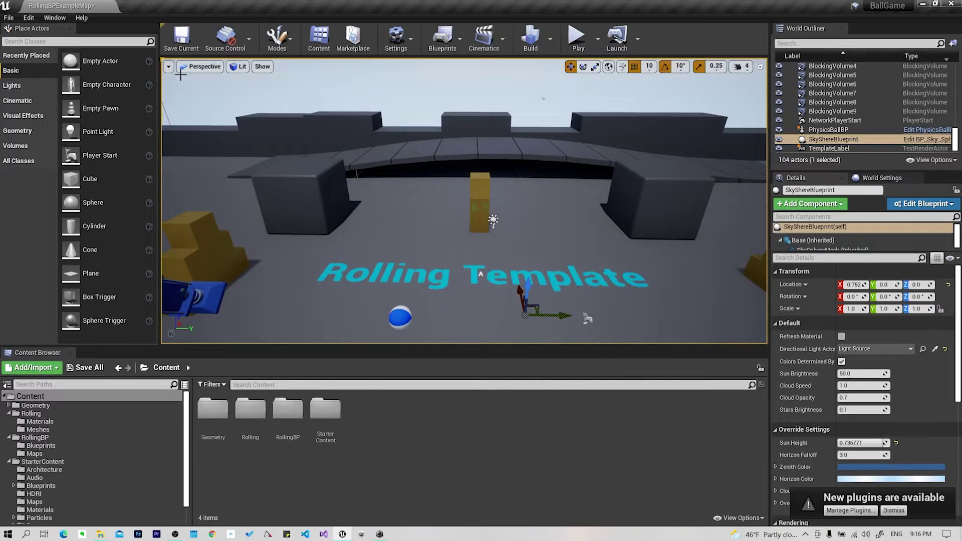
left_click(169, 66)
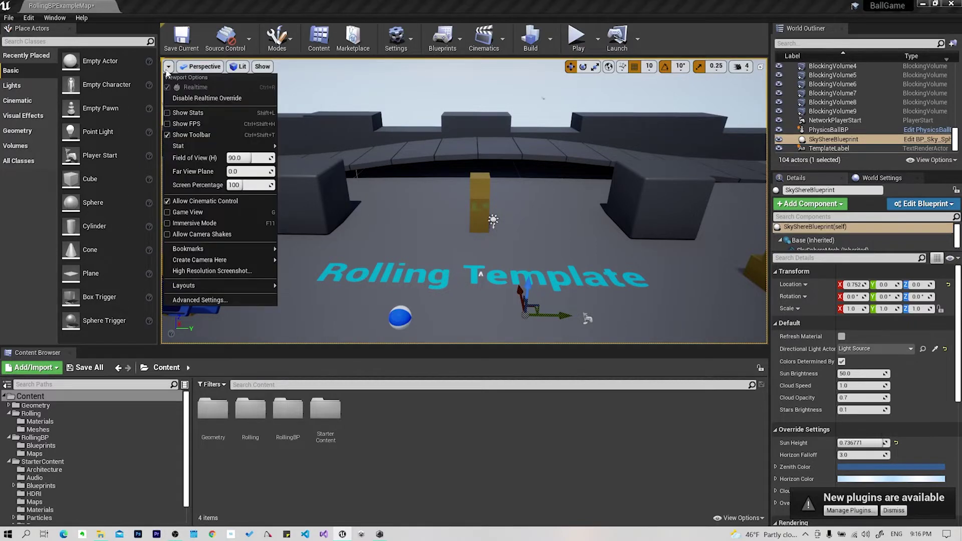
left_click(521, 257)
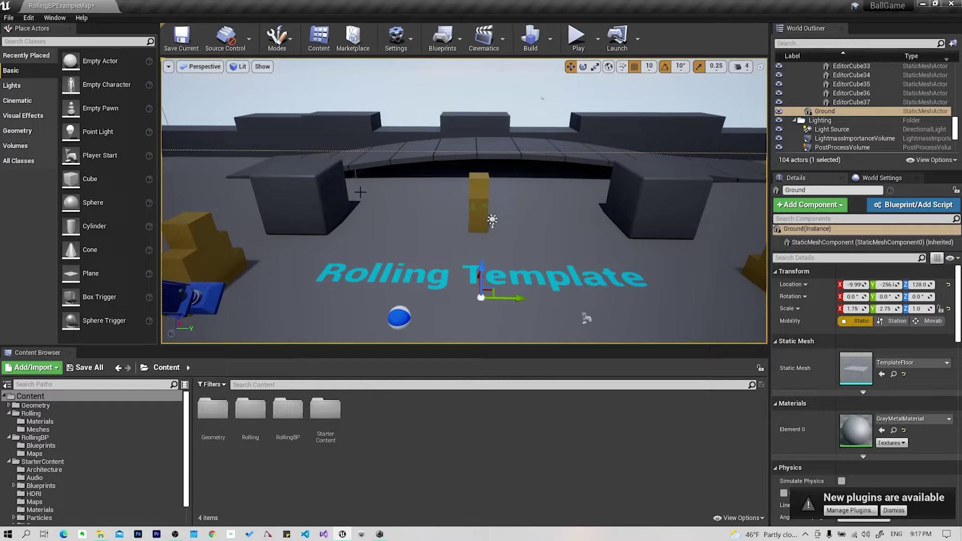
Reframe the camera on the ball and text, then bring up the viewport options menu.
mouse_move(393, 159)
left_mouse_down()
mouse_move(431, 125)
mouse_move(351, 128)
mouse_move(411, 125)
left_mouse_up()
left_click_drag(361, 190, 359, 200)
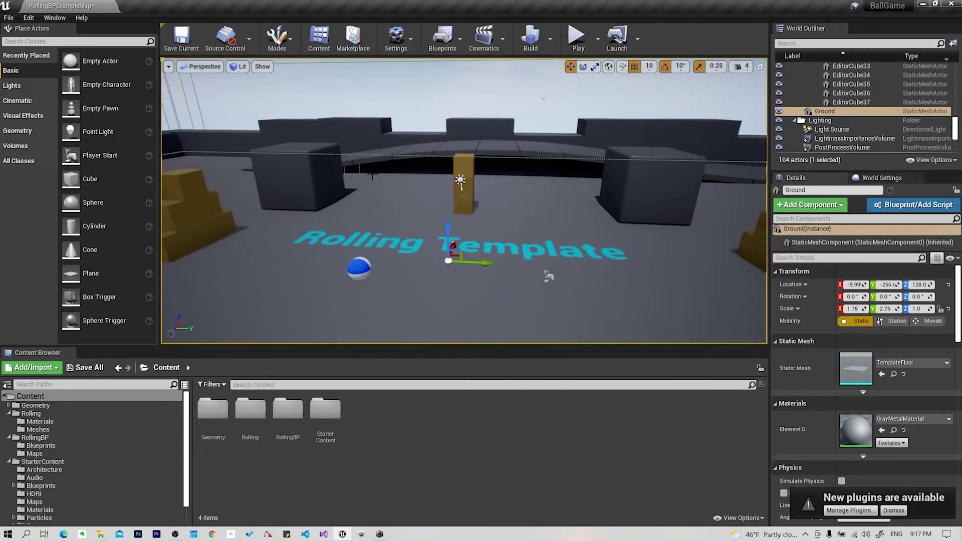
left_click(171, 68)
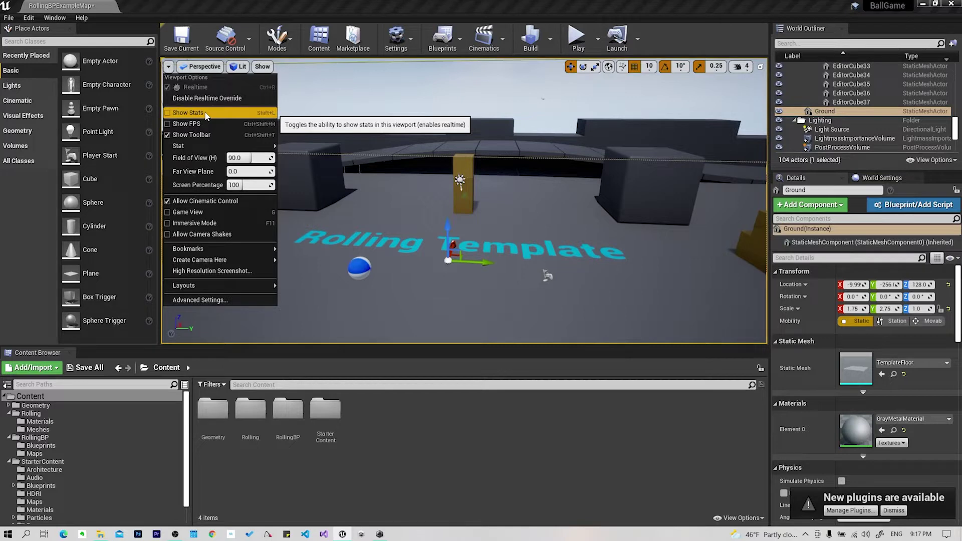
Enable Show Stats and Show FPS in the viewport options so about 60 FPS displays.
left_click(203, 113)
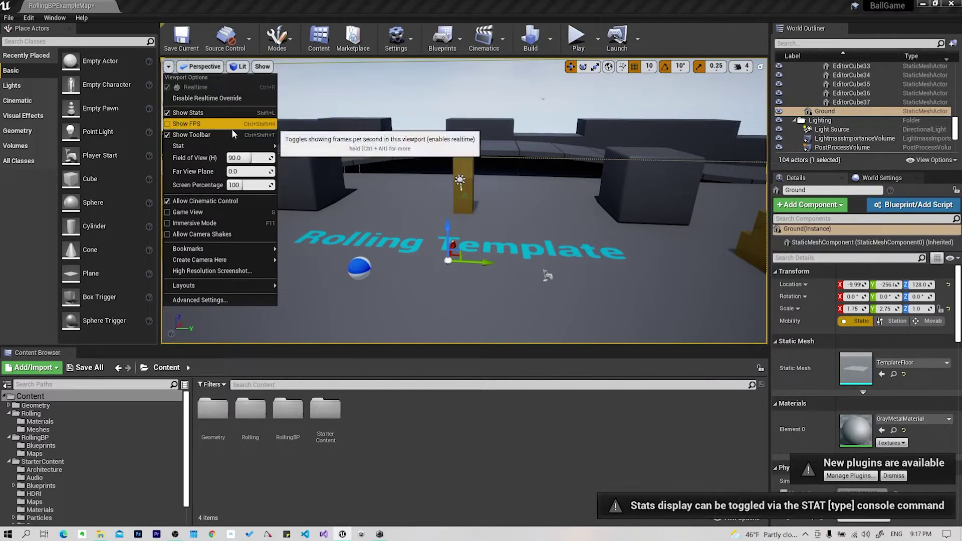
left_click(426, 141)
left_click(168, 66)
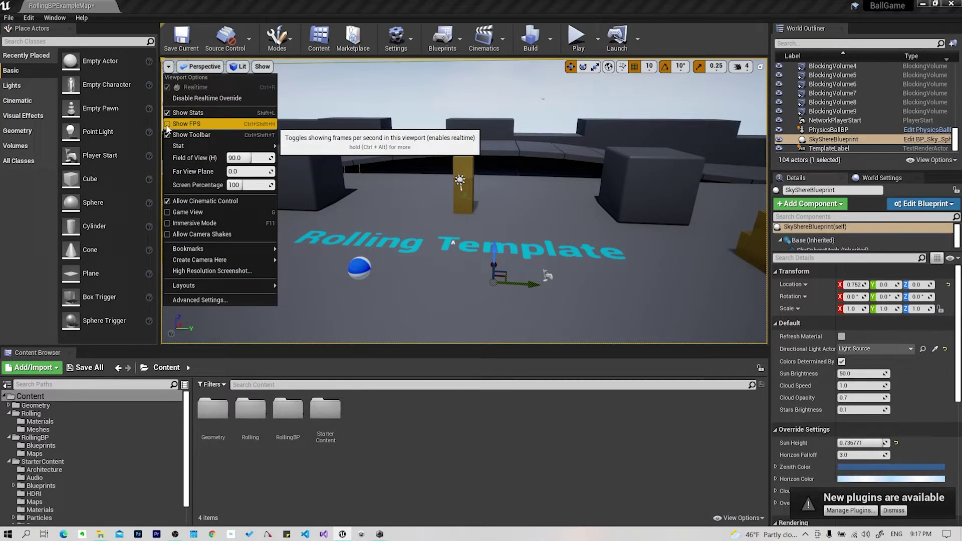
left_click(187, 124)
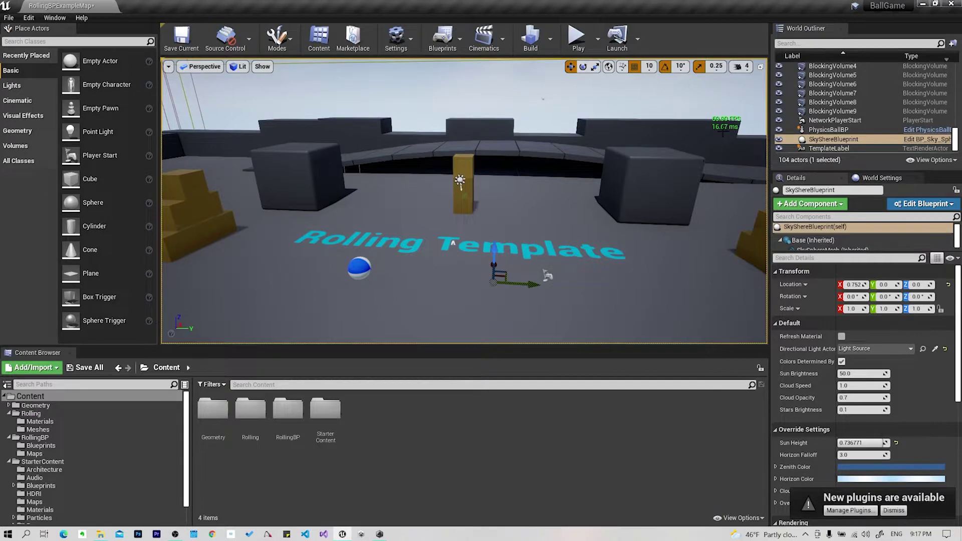
right_click_drag(463, 200, 426, 195)
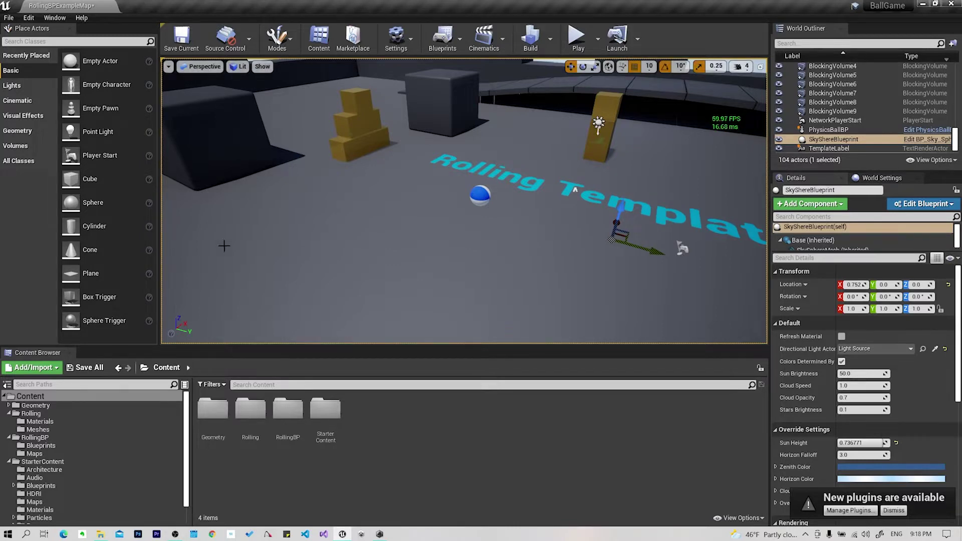
Fly near the ramps and dark cube, then pull back and turn toward the yellow stairs.
left_click_drag(524, 200, 491, 160)
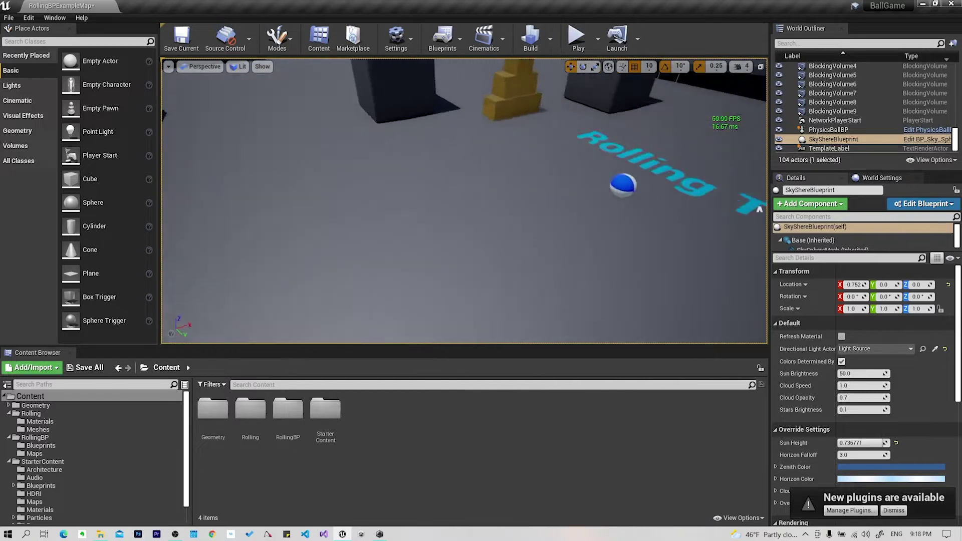
left_click_drag(490, 160, 410, 228)
left_click_drag(481, 200, 440, 200)
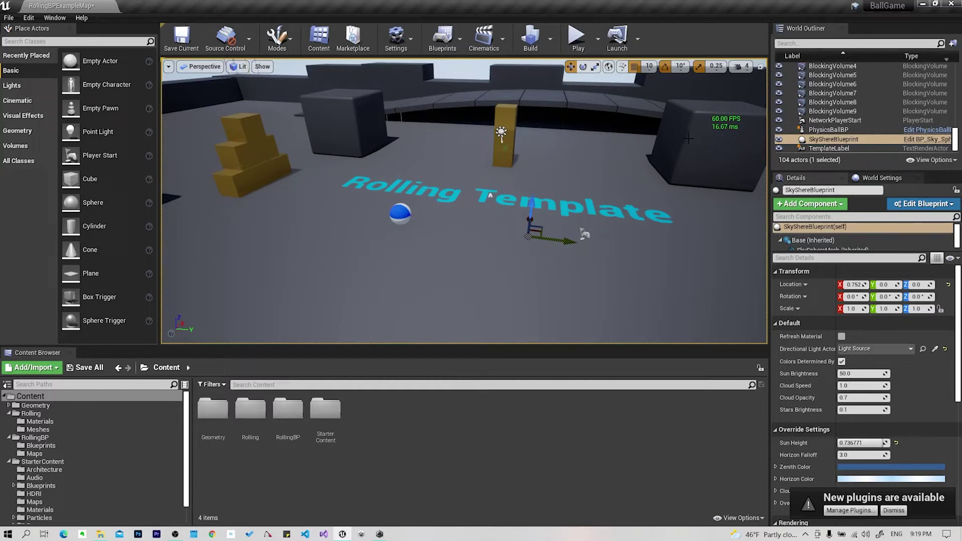
Uncheck Show Toolbar in the viewport options to hide the toolbar.
left_click(169, 67)
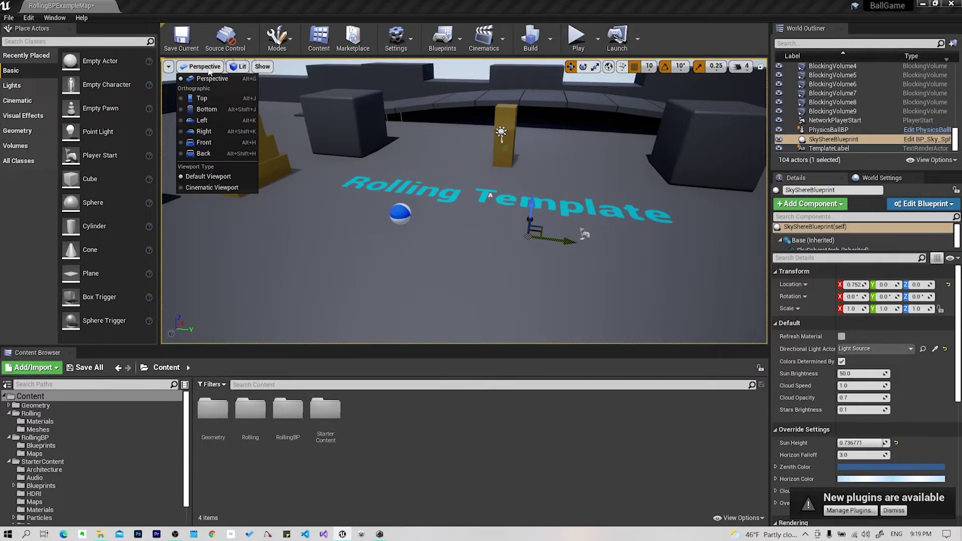
mouse_move(262, 66)
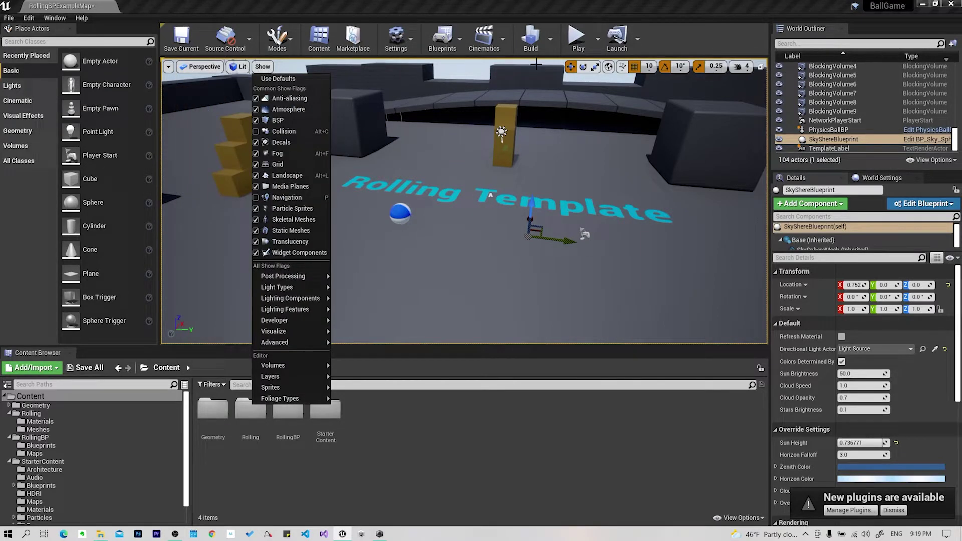
mouse_move(169, 69)
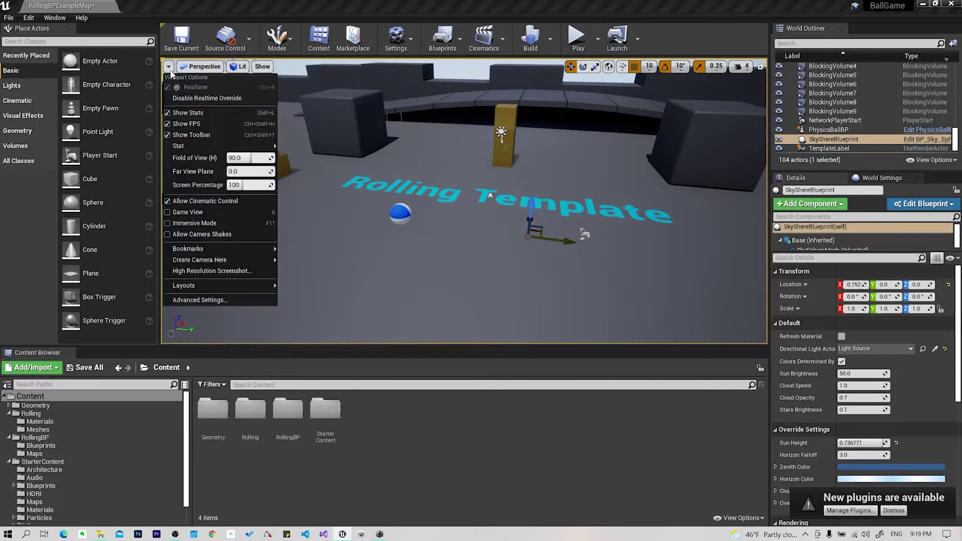
left_click(167, 136)
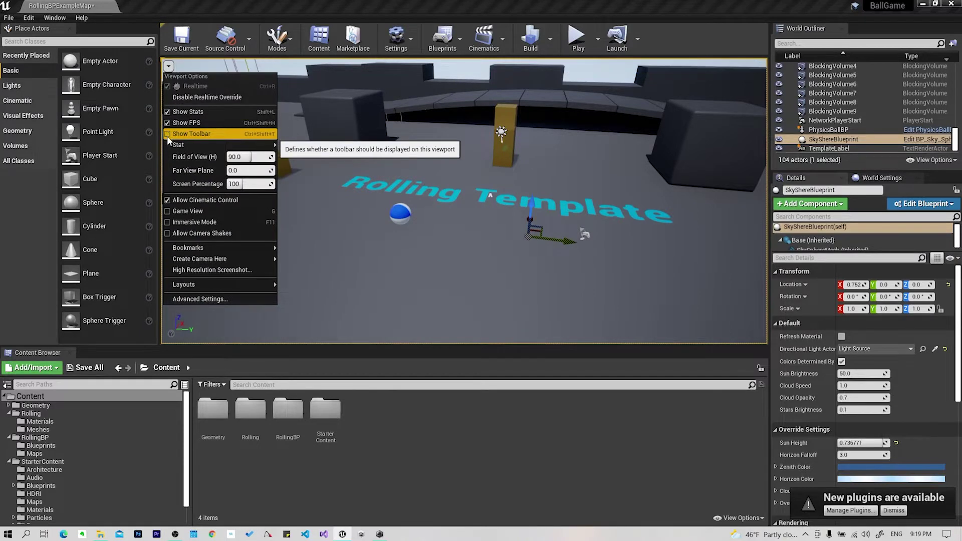
left_click(476, 183)
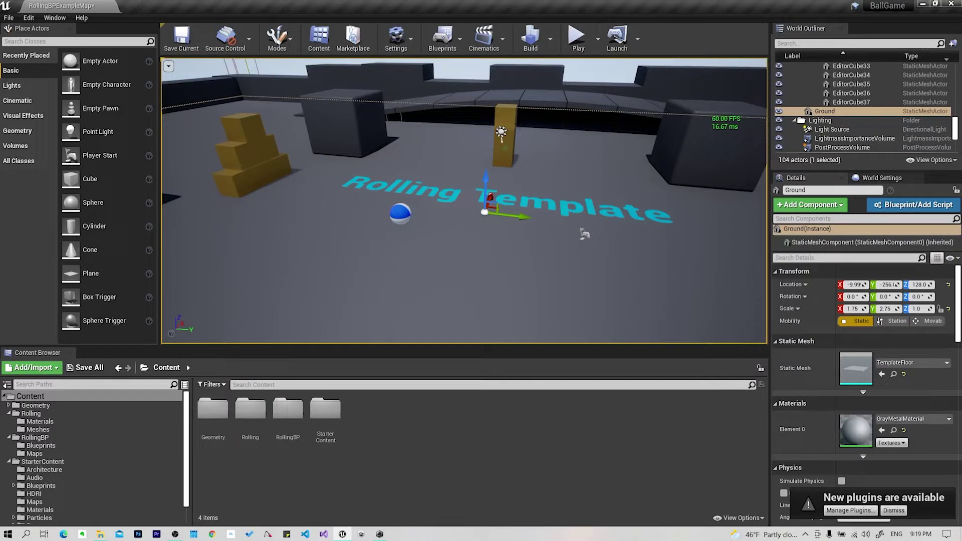
Select the yellow pillar and cycle its gizmo through rotate, scale and move.
left_click(507, 124)
key("e")
key("r")
key("w")
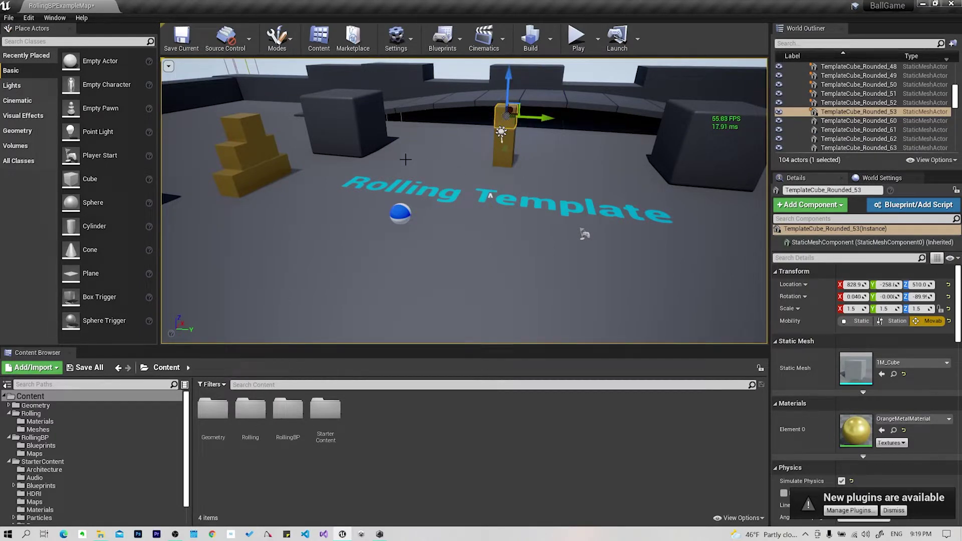
left_click(168, 66)
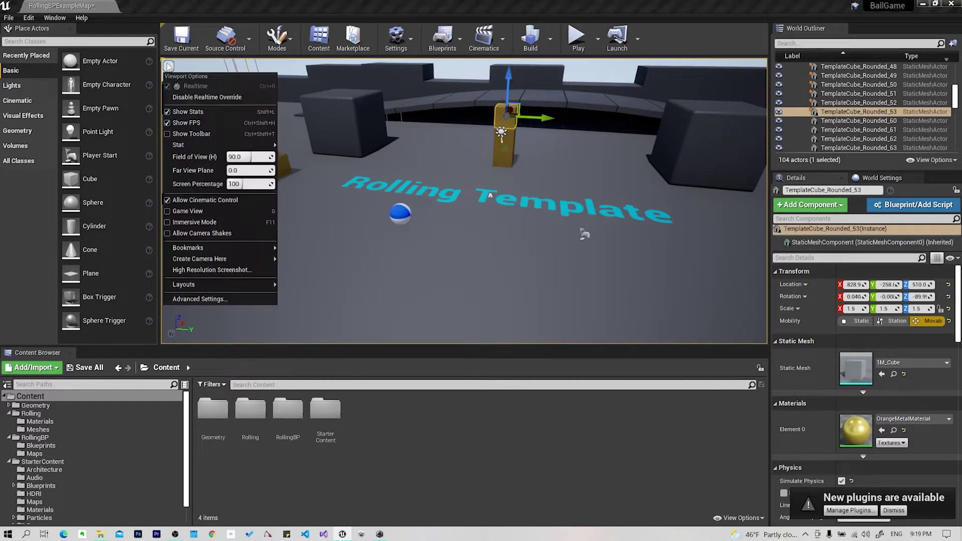
Re-check Show Toolbar and switch the transform gizmo from scale back to move.
left_click(170, 134)
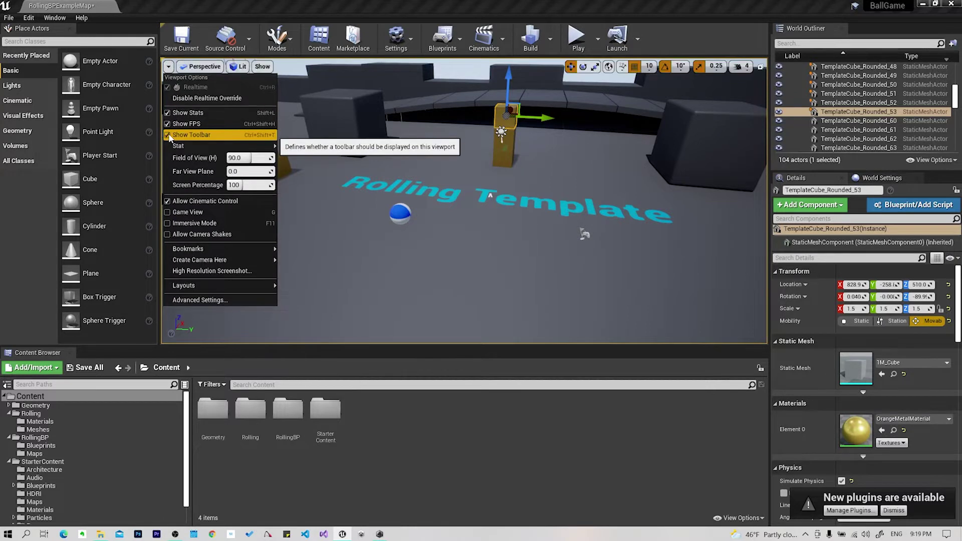
left_click(569, 68)
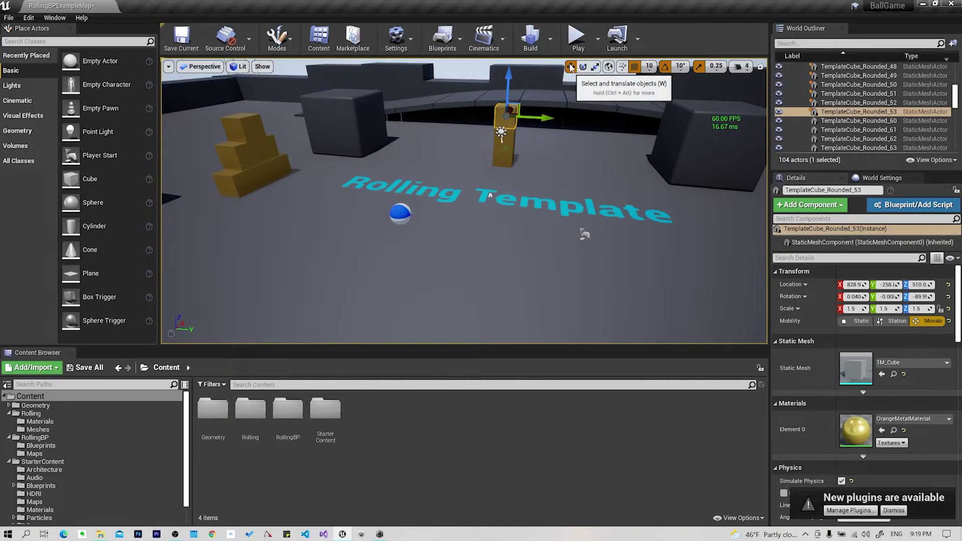
key("r")
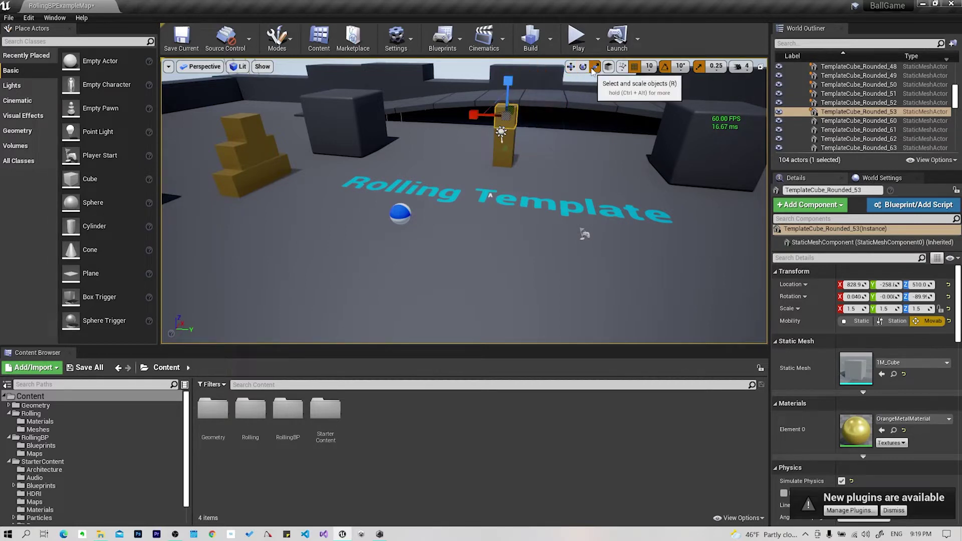
left_click(574, 69)
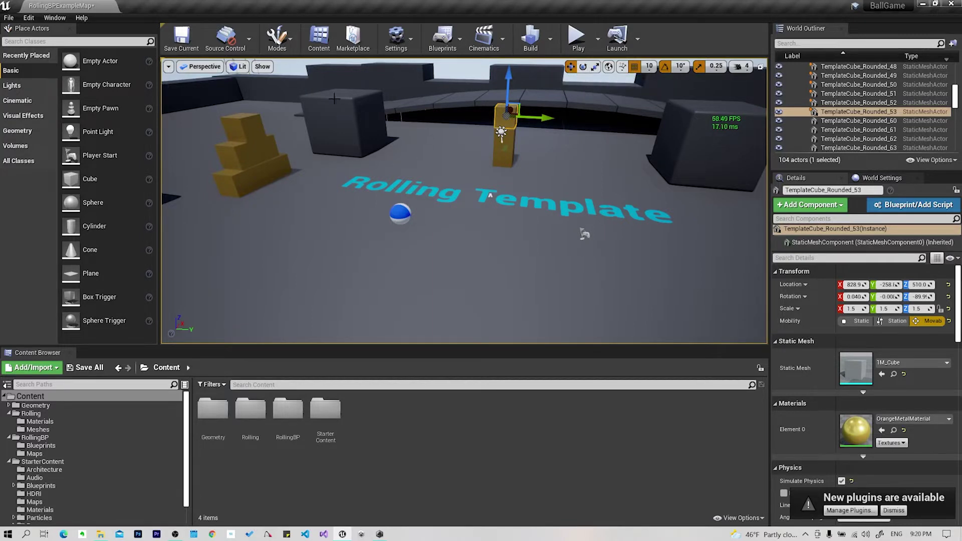
Enable the Chaos, ChaosCloth and ChaosCollision stat groups and look around the level.
left_click(168, 67)
mouse_move(180, 145)
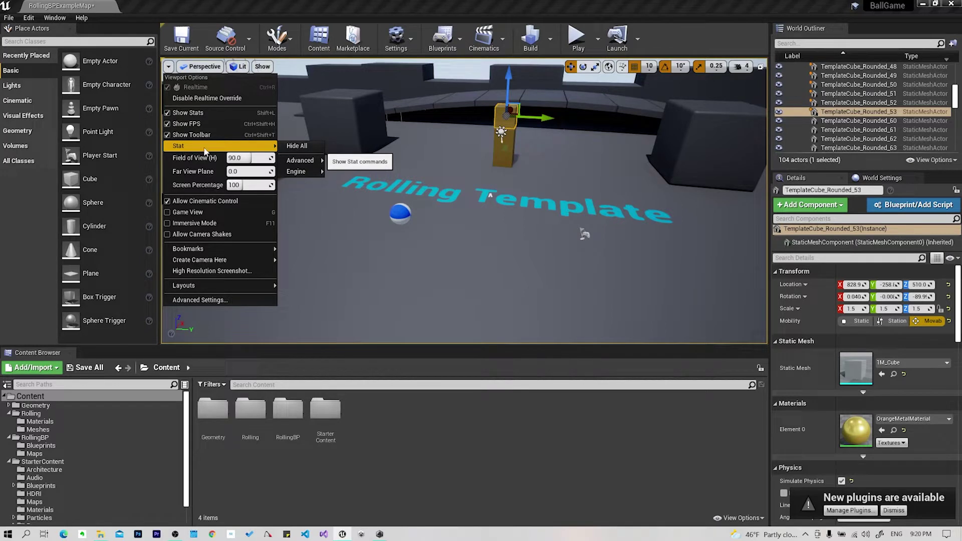
mouse_move(297, 161)
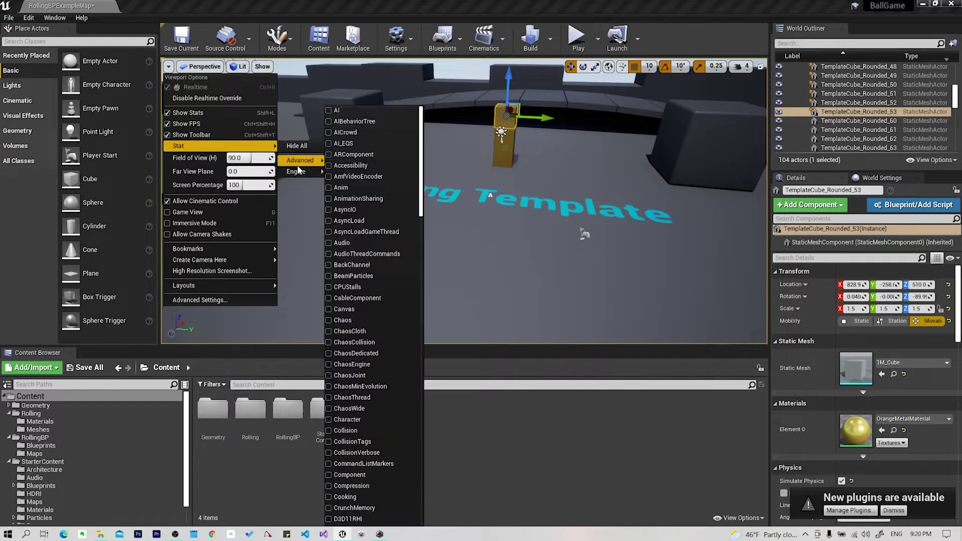
left_click(346, 320)
left_click(349, 331)
left_click(353, 342)
right_click_drag(368, 329, 377, 155)
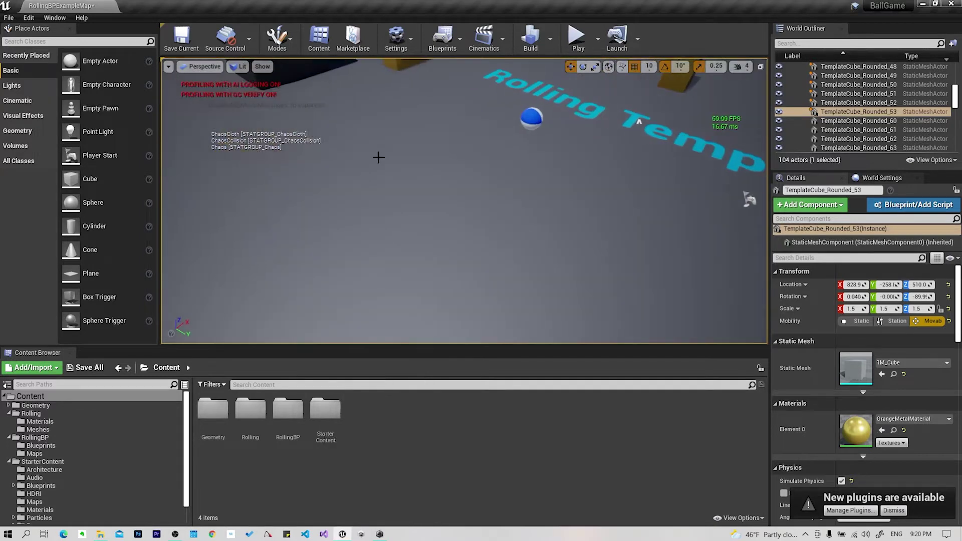
right_click(377, 155)
left_click(165, 61)
Add another Chaos performance stat from the viewport's Stat menu.
left_click(168, 66)
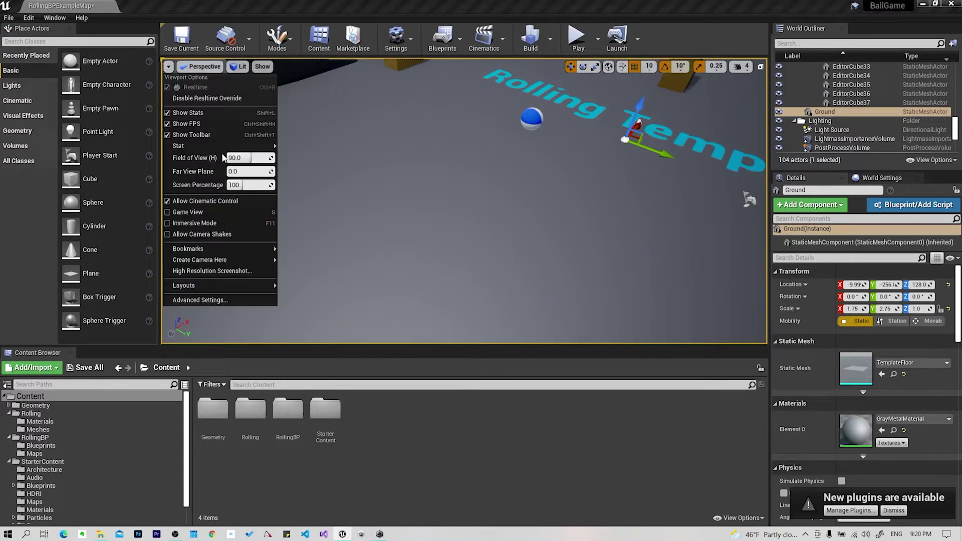
mouse_move(217, 150)
mouse_move(303, 172)
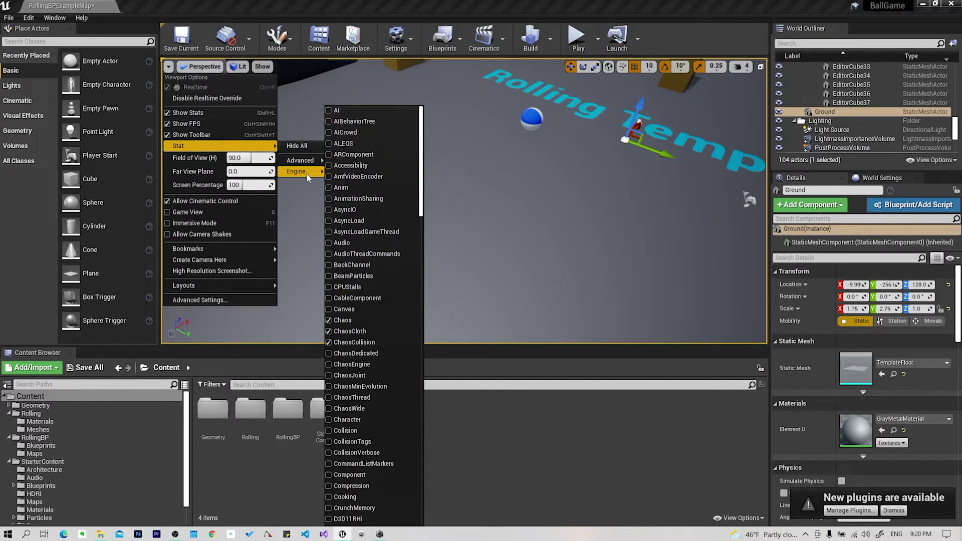
left_click(331, 388)
Swap the Chaos and ChaosCollision stats for Character, Collision and CollisionTags, then fly forward.
left_click(168, 66)
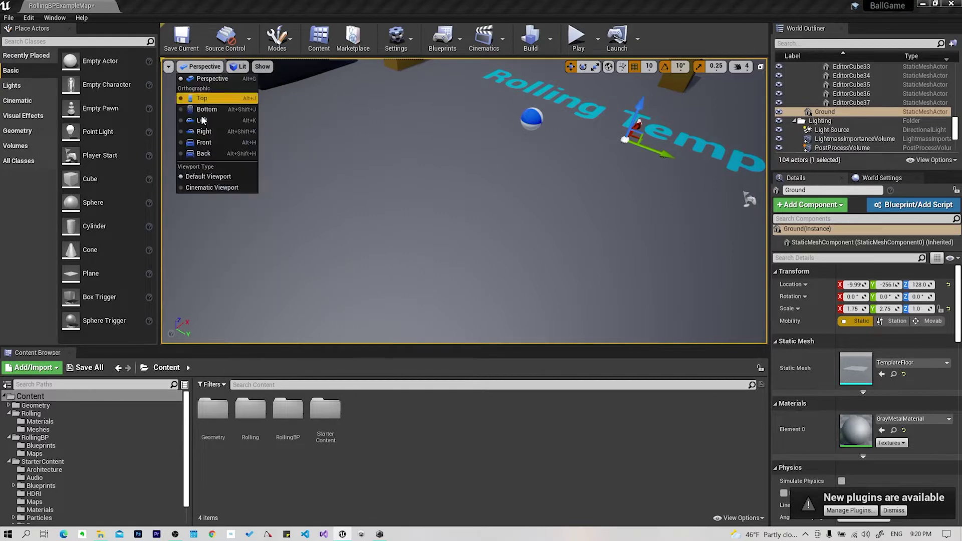
mouse_move(315, 161)
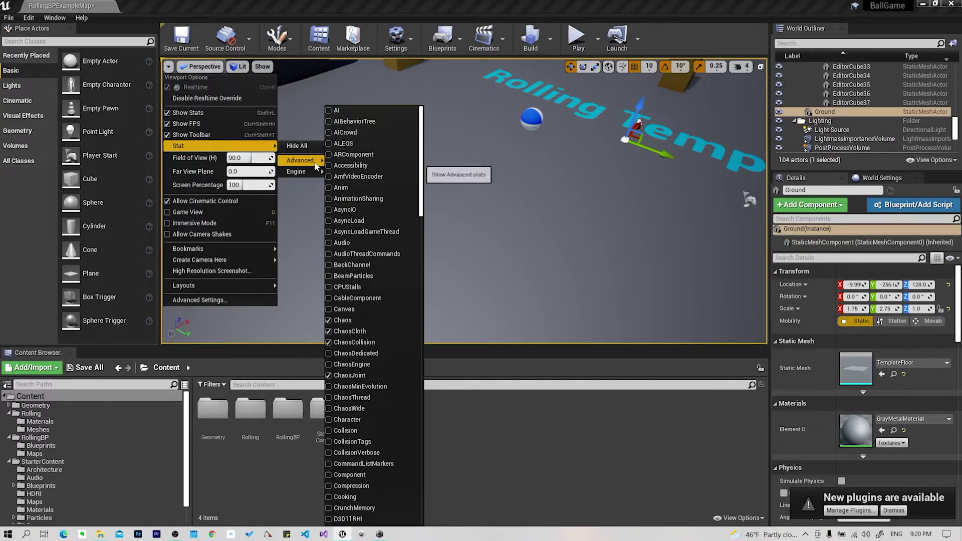
left_click(329, 320)
left_click(329, 342)
left_click(329, 419)
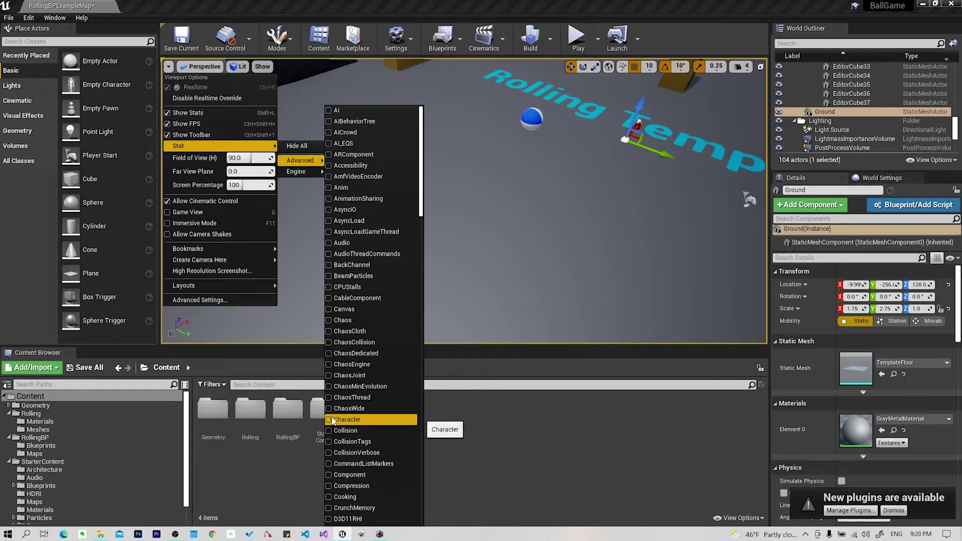
left_click(329, 430)
left_click(329, 441)
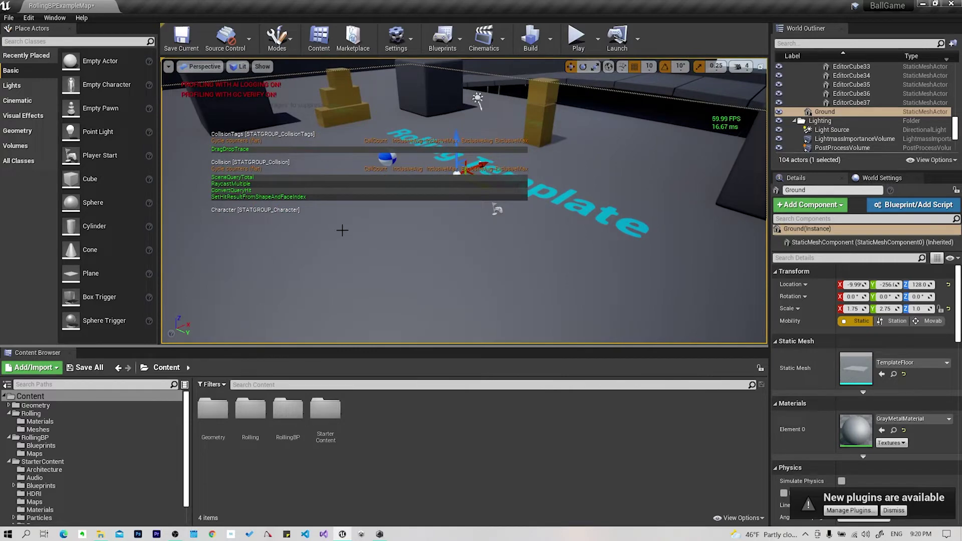
right_click_drag(343, 230, 379, 234)
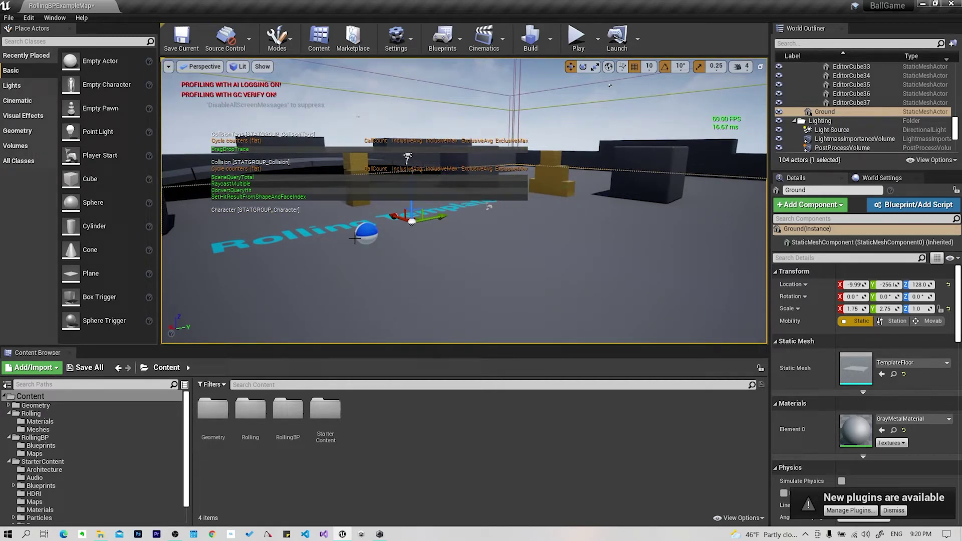
Turn off the Character, Collision and CollisionTags stats and face the Rolling Template text.
left_click(168, 66)
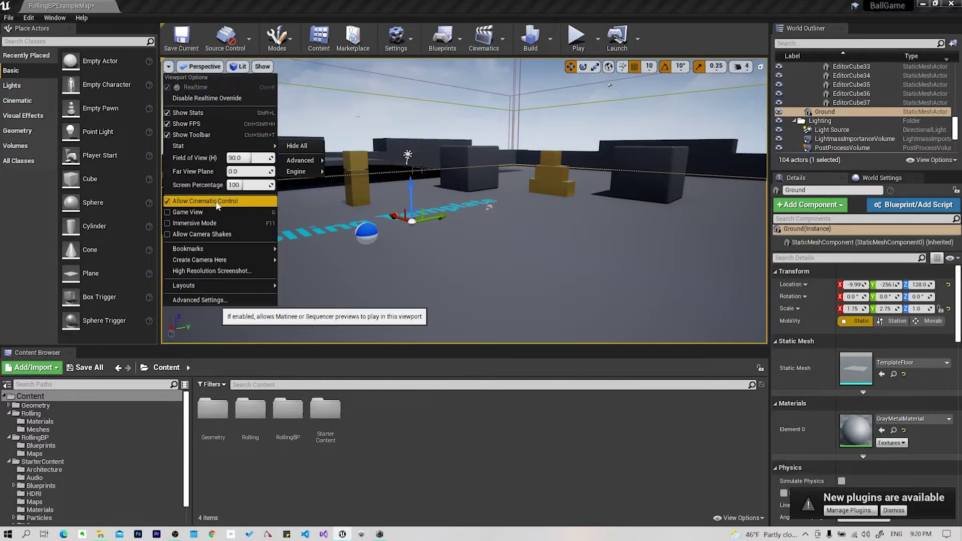
mouse_move(213, 145)
mouse_move(302, 161)
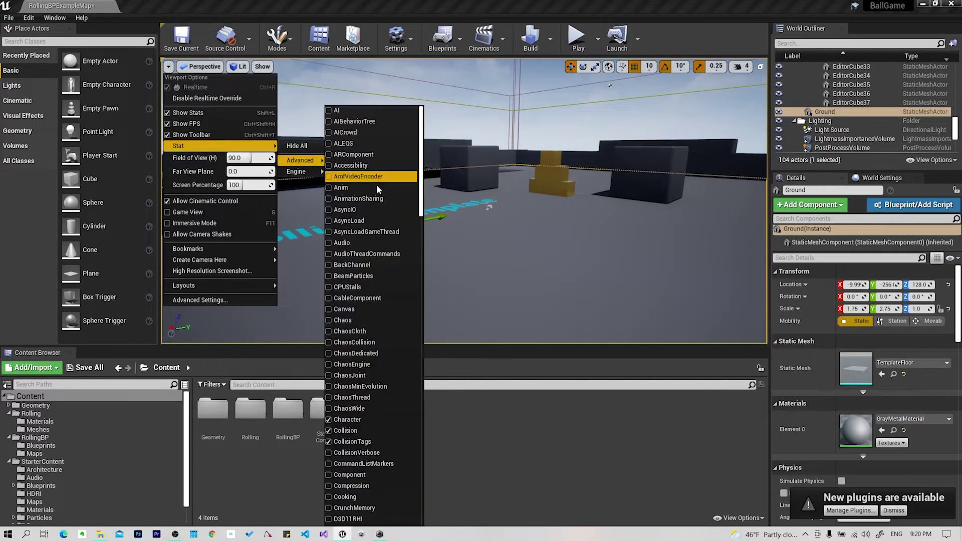
scroll(344, 392, "down", 1)
left_click(329, 403)
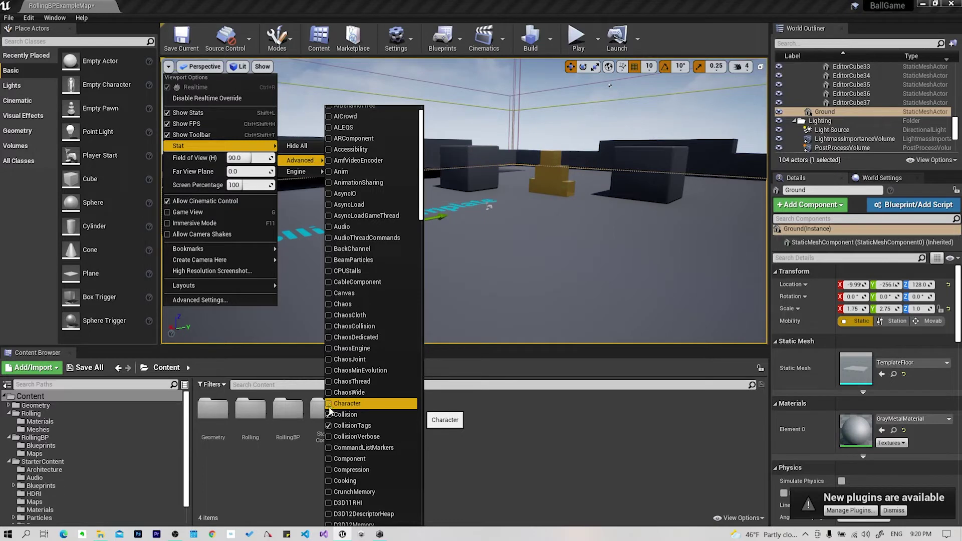
left_click(330, 415)
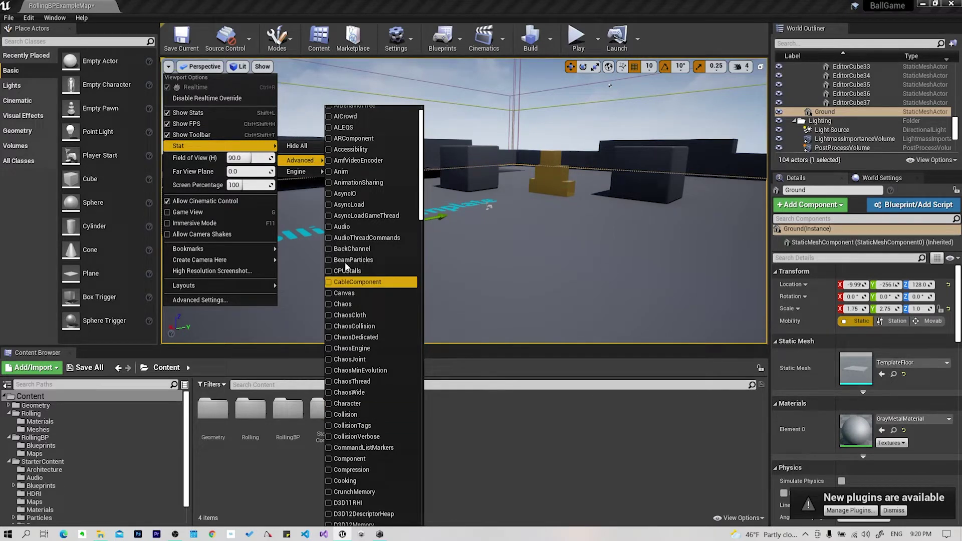
left_click(473, 244)
left_click_drag(473, 244, 351, 191)
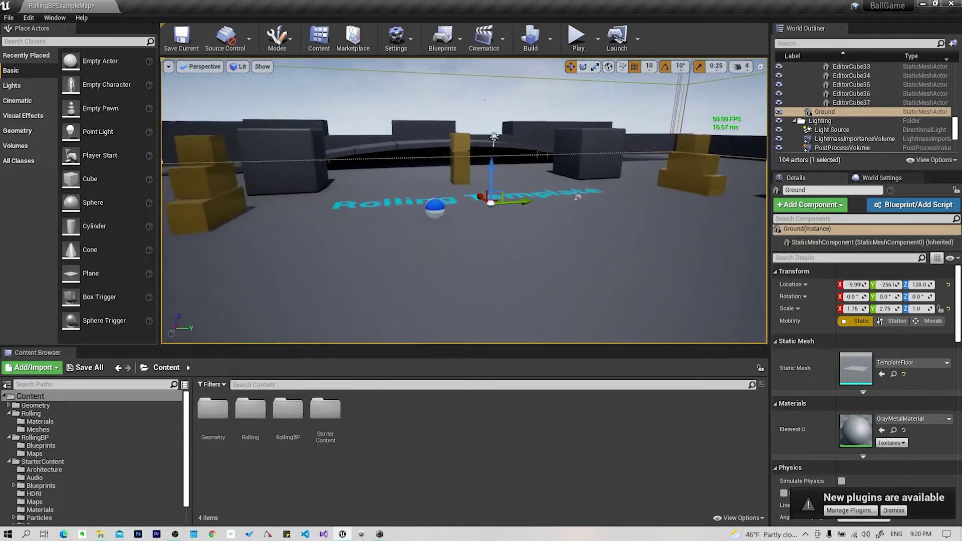
left_click(170, 67)
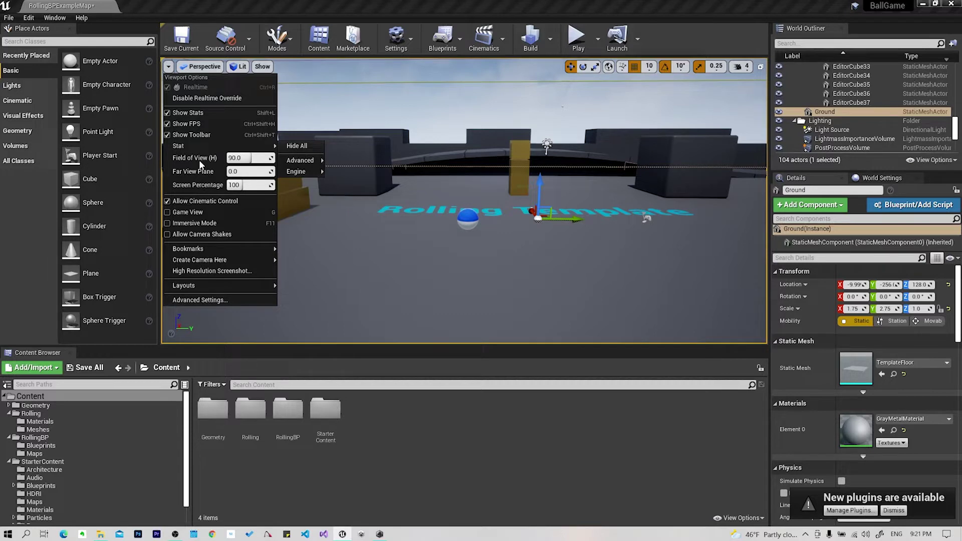
Widen the viewport field of view to about 147.75.
mouse_move(300, 171)
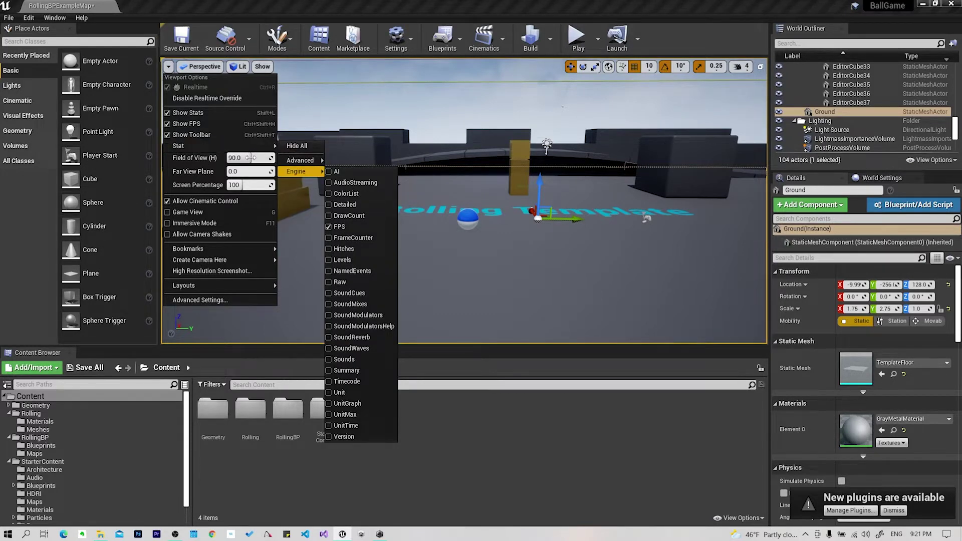
left_click_drag(251, 158, 310, 157)
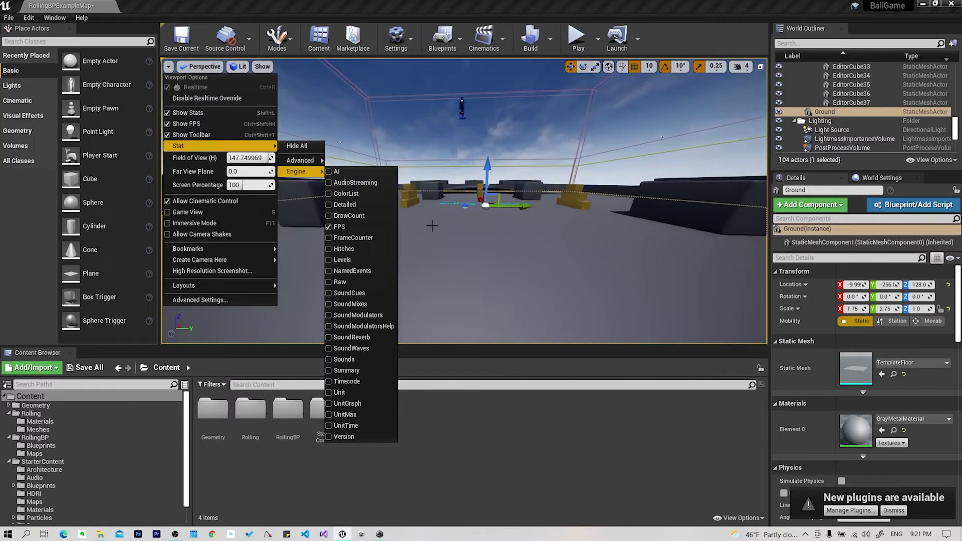
left_click(433, 258)
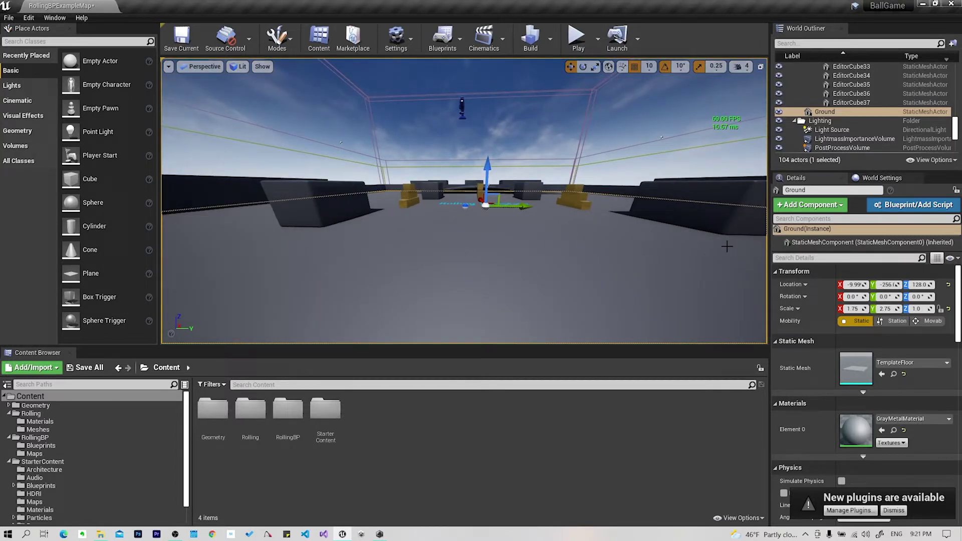
Fly through the level, undo an accidental cube selection, and select the dark cube near centre.
right_click_drag(464, 200, 441, 210)
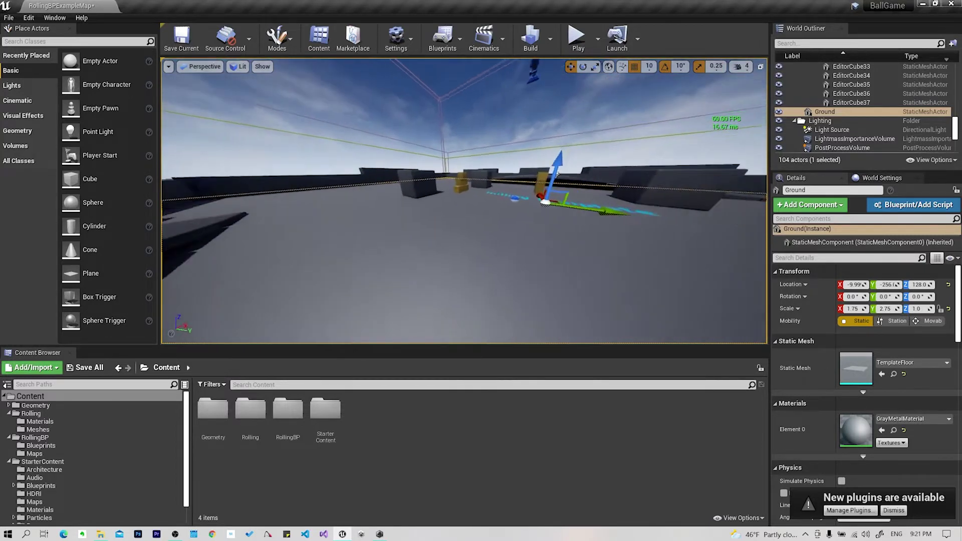
right_click_drag(464, 198, 501, 175)
left_click(546, 173)
right_click(551, 159)
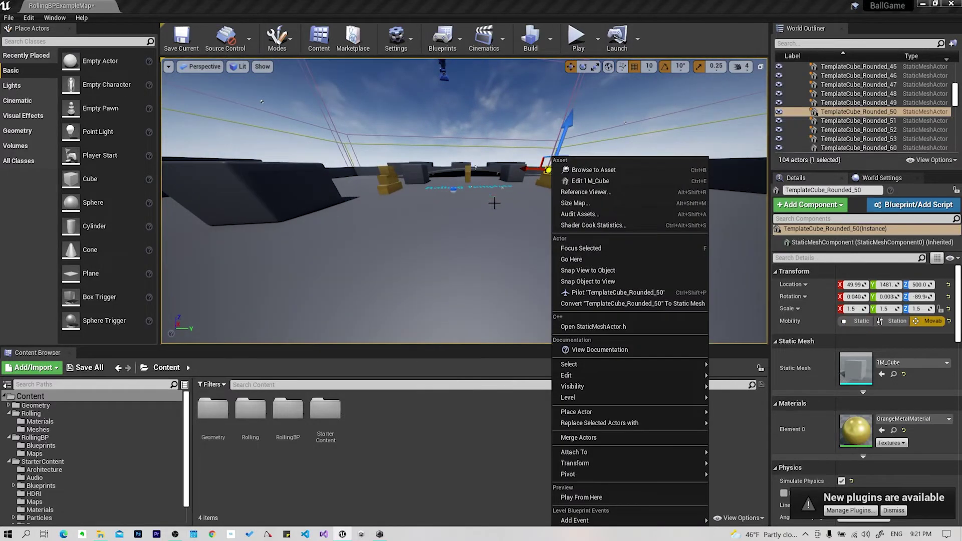
key("ctrl+z")
key("ctrl+z")
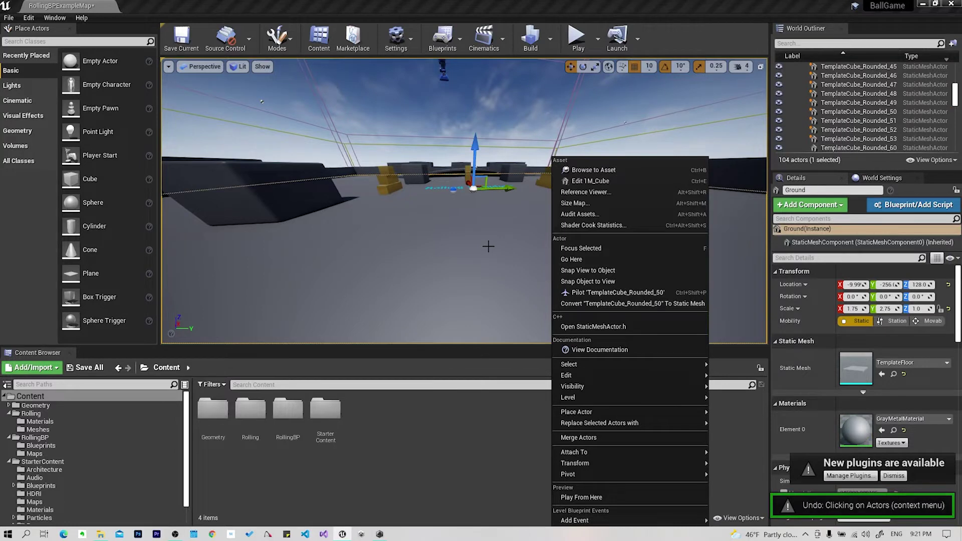
key("Escape")
left_click(512, 172)
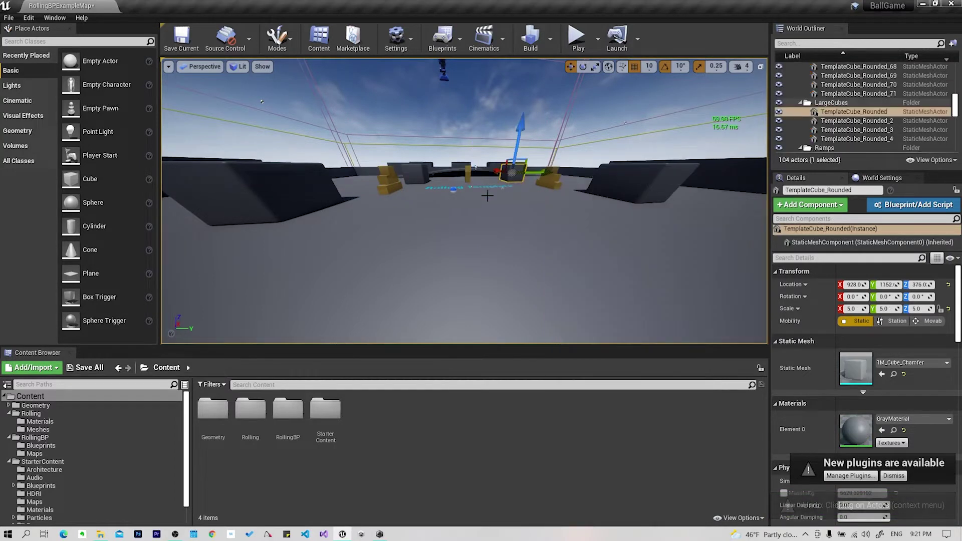
left_click(169, 66)
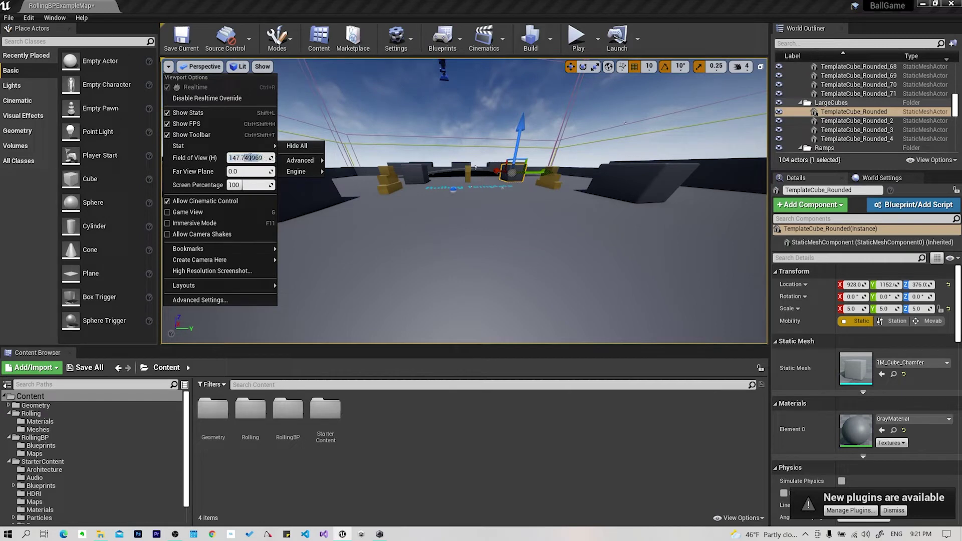
Narrow the field of view to an extreme zoom and fly around the yellow block stack.
left_click_drag(271, 158, 230, 158)
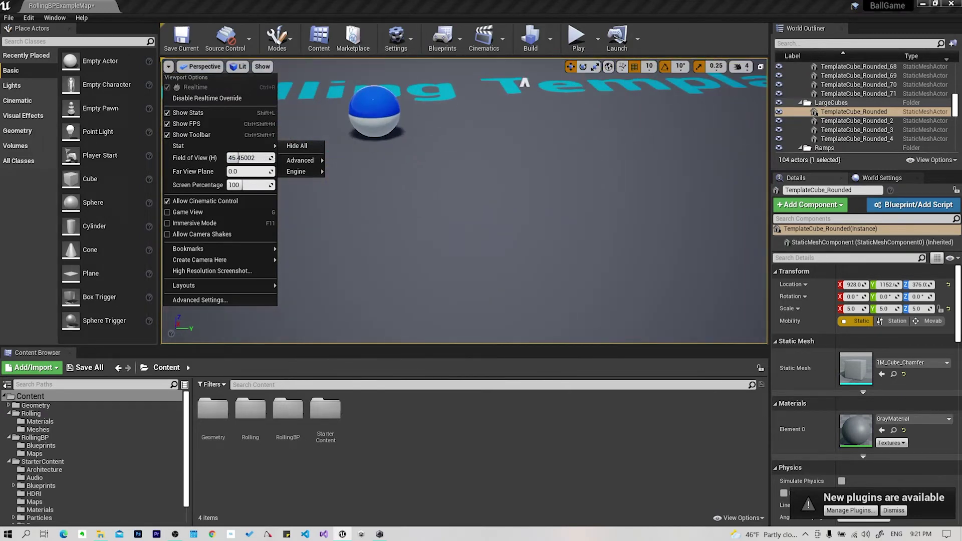
right_click_drag(451, 200, 461, 210)
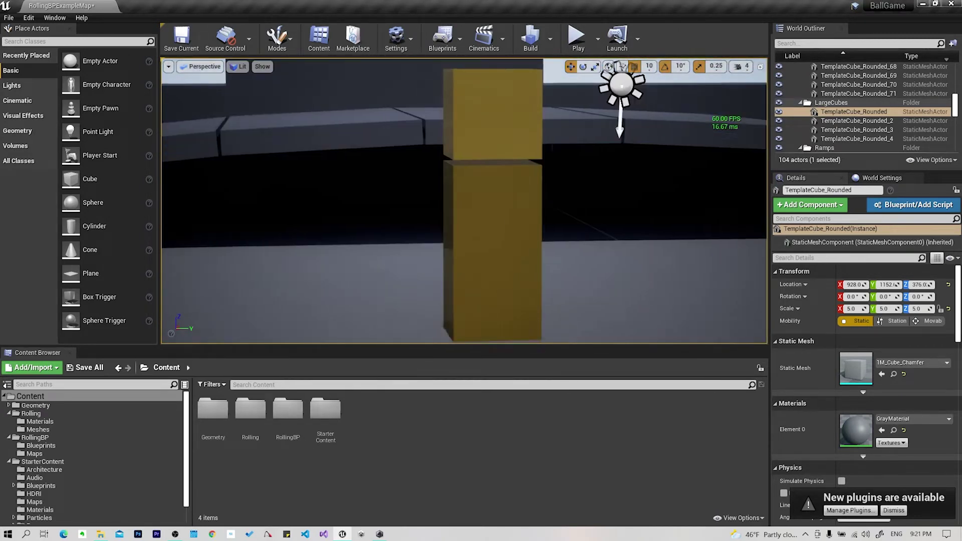
right_click_drag(250, 92, 260, 100)
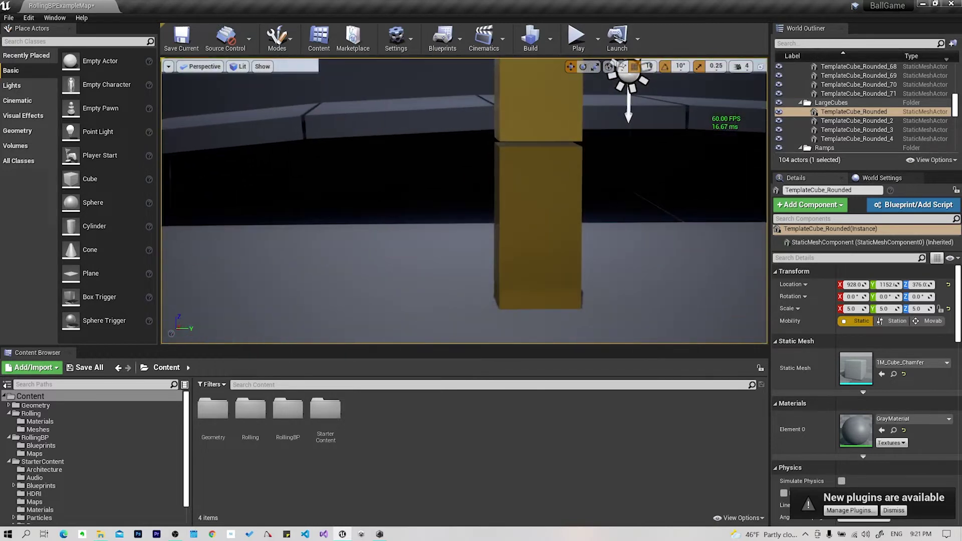
Enter 90 as the viewport field of view and close the options.
left_click(168, 67)
left_click_drag(271, 157, 275, 161)
type("90")
key("Return")
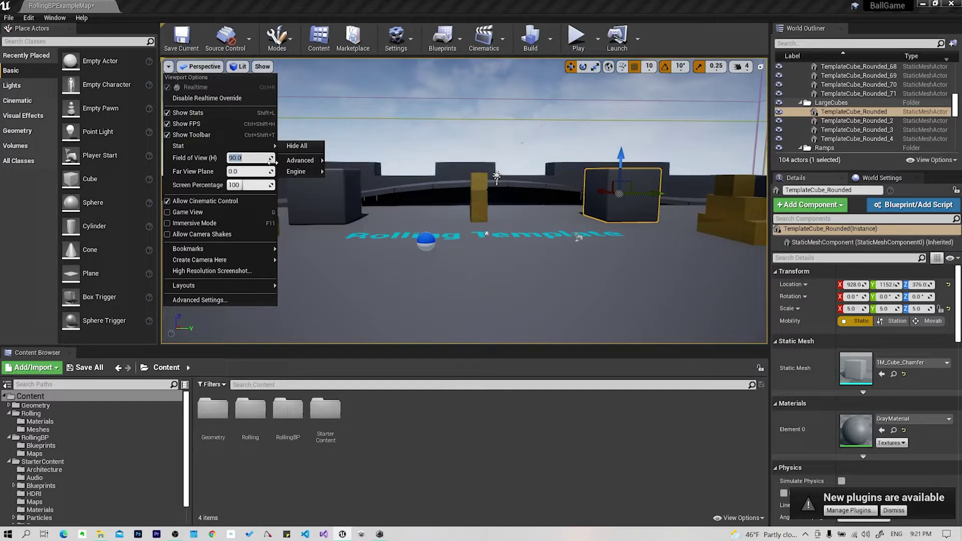
mouse_move(300, 160)
left_click(507, 215)
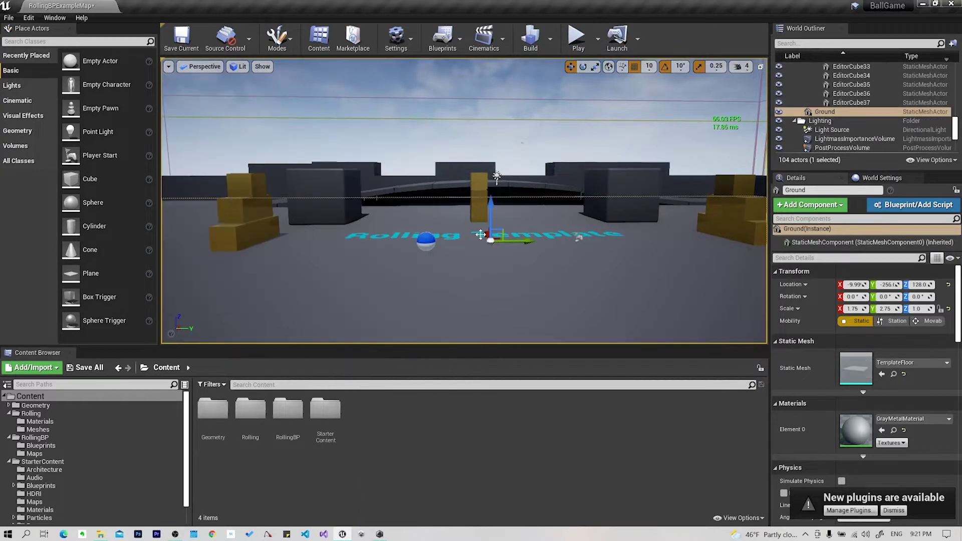
Pull the camera back and turn it down toward the Rolling Template text.
right_click_drag(507, 215, 452, 244)
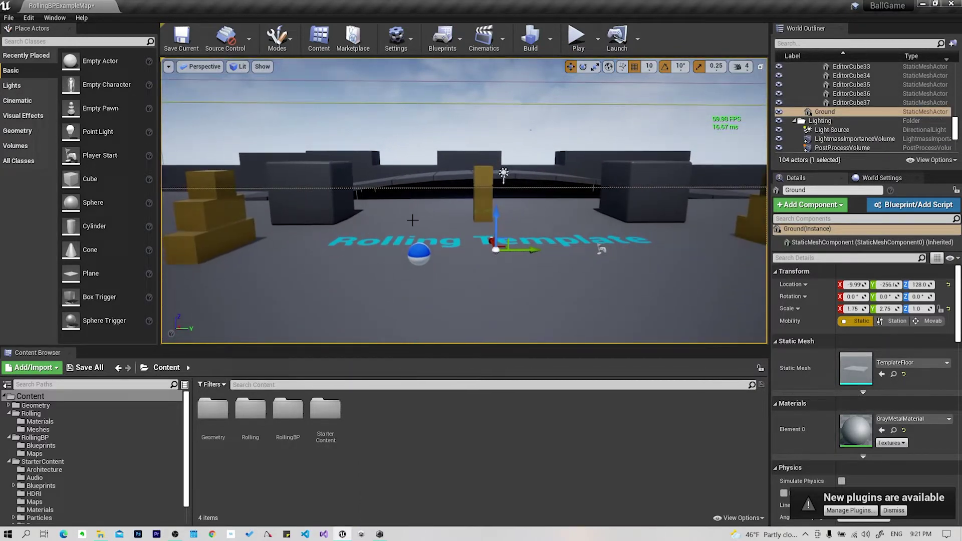
right_click_drag(175, 83, 345, 164)
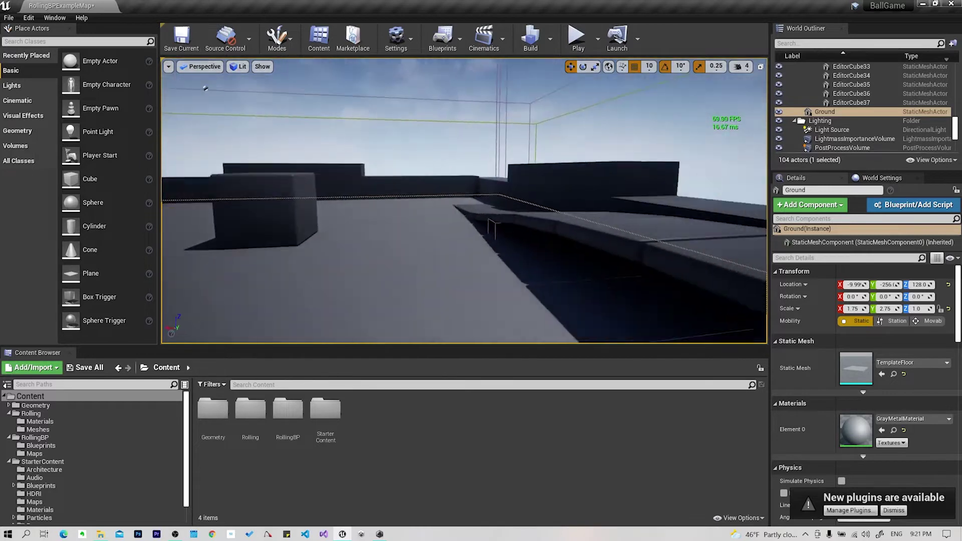
left_click(168, 67)
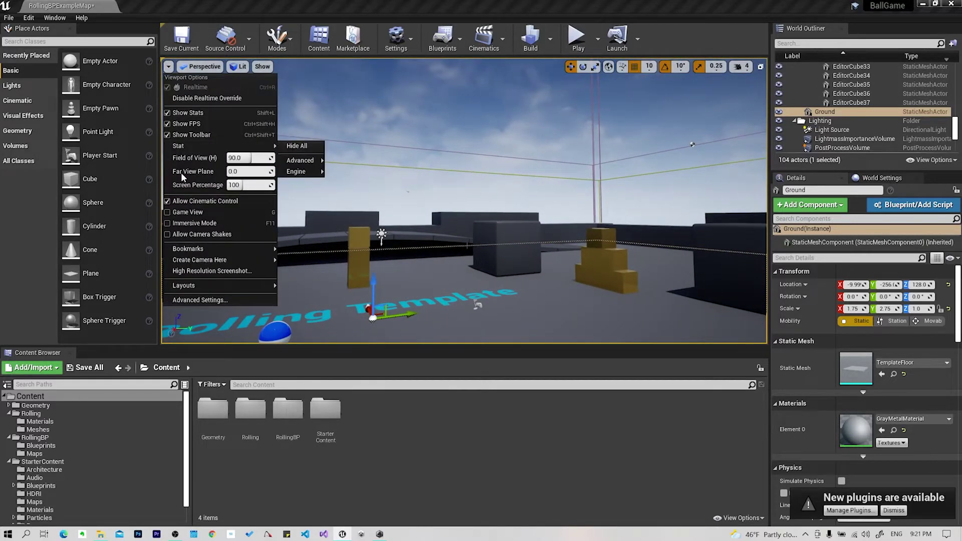
left_click(453, 279)
right_click_drag(453, 278, 423, 260)
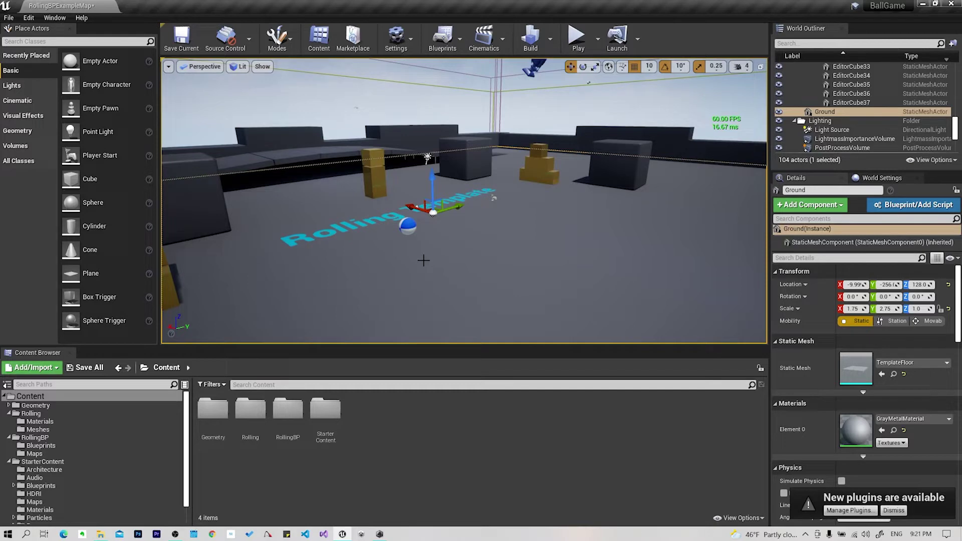
left_click(169, 66)
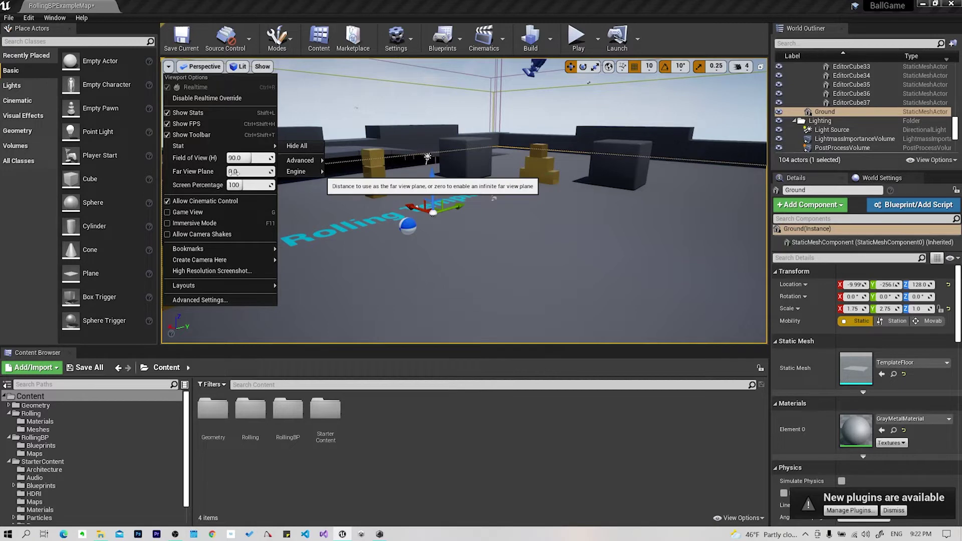
Limit the far view plane to 2000, then select and focus on the PhysicsBallBP ball.
type("1000")
key("Return")
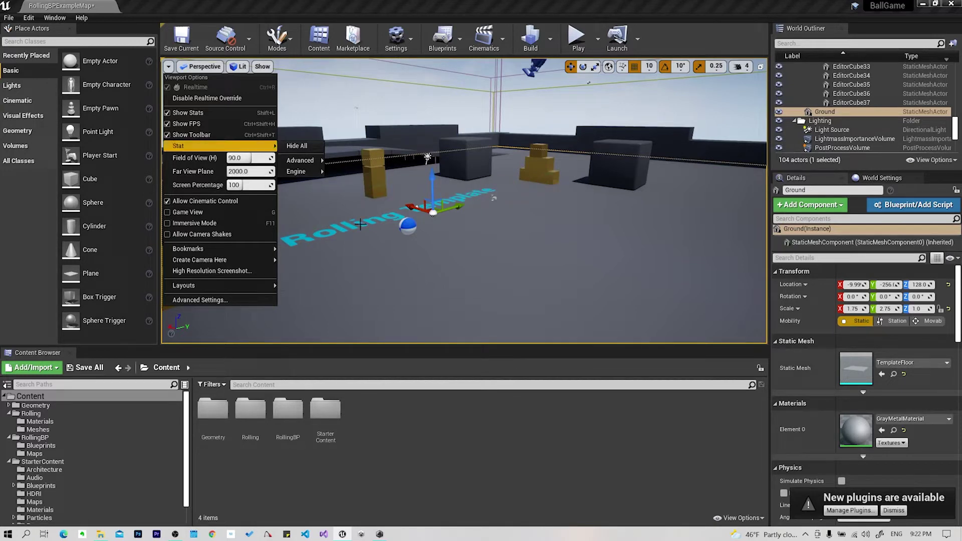
left_click(407, 225)
key("f")
right_click_drag(537, 172, 322, 90)
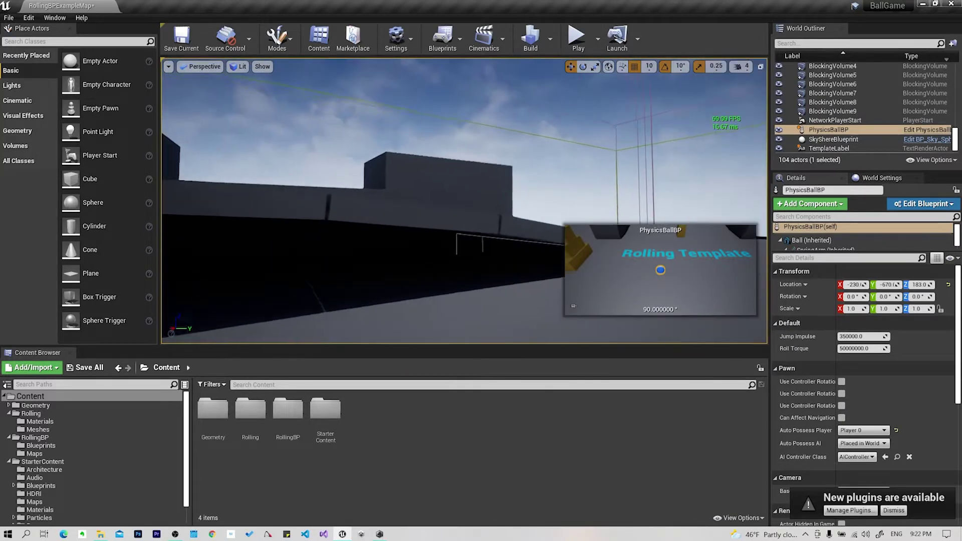
Fly past the floor slabs, dark block and stacked yellow boxes, back to the Rolling Template text and ball.
mouse_move(322, 90)
right_mouse_down()
mouse_move(547, 92)
mouse_move(451, 151)
mouse_move(411, 190)
mouse_move(310, 200)
mouse_move(340, 200)
right_mouse_up()
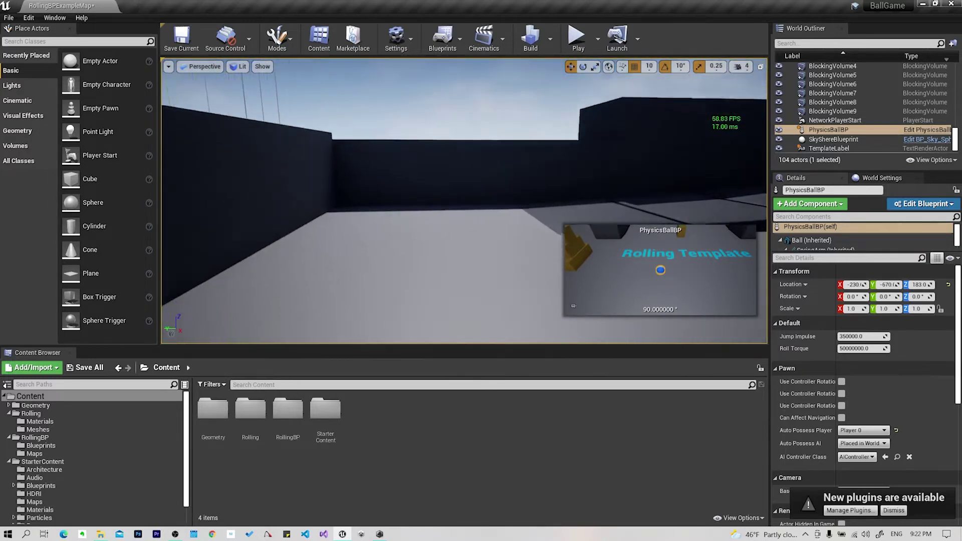
right_click_drag(341, 201, 320, 200)
mouse_move(370, 241)
right_mouse_down()
mouse_move(350, 241)
mouse_move(356, 232)
right_mouse_up()
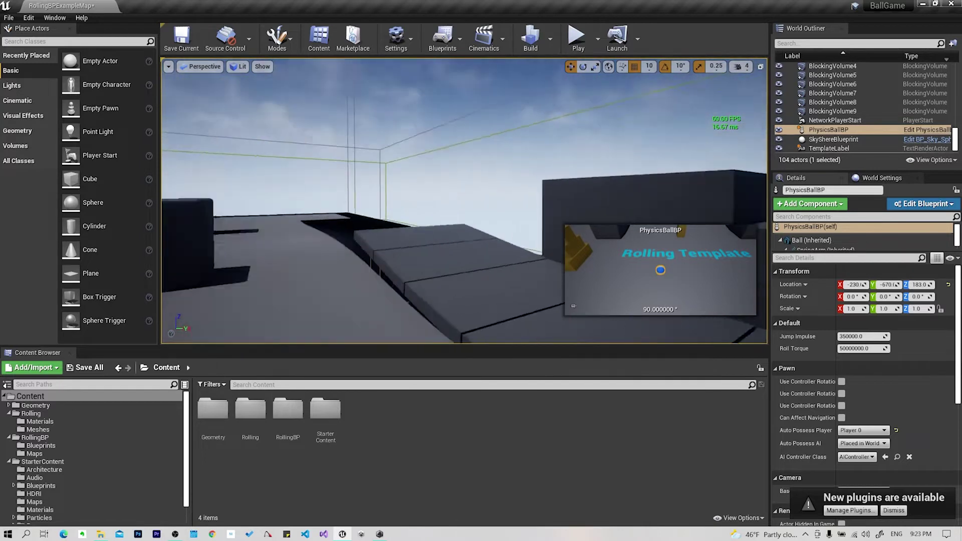
right_click_drag(253, 294, 236, 294)
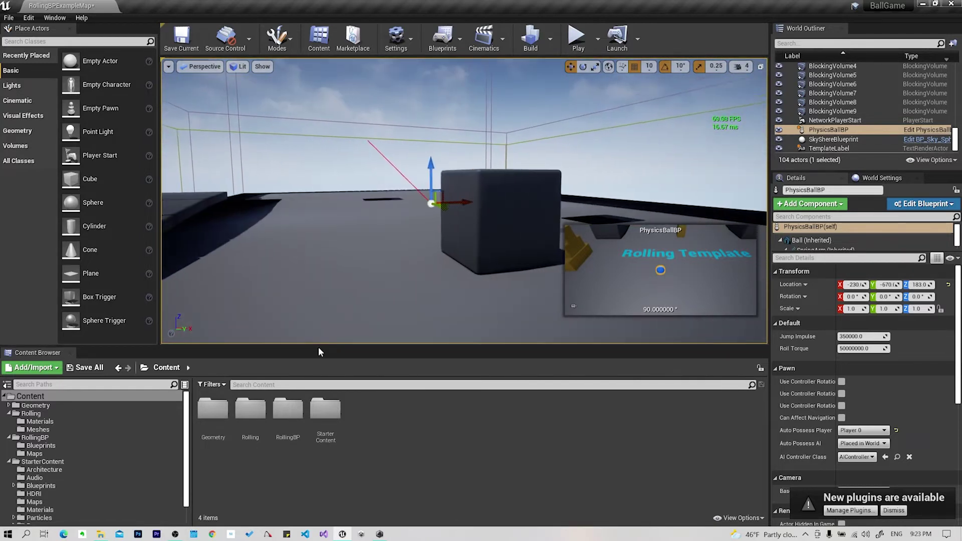
mouse_move(283, 301)
right_mouse_down()
mouse_move(256, 99)
mouse_move(241, 100)
right_mouse_up()
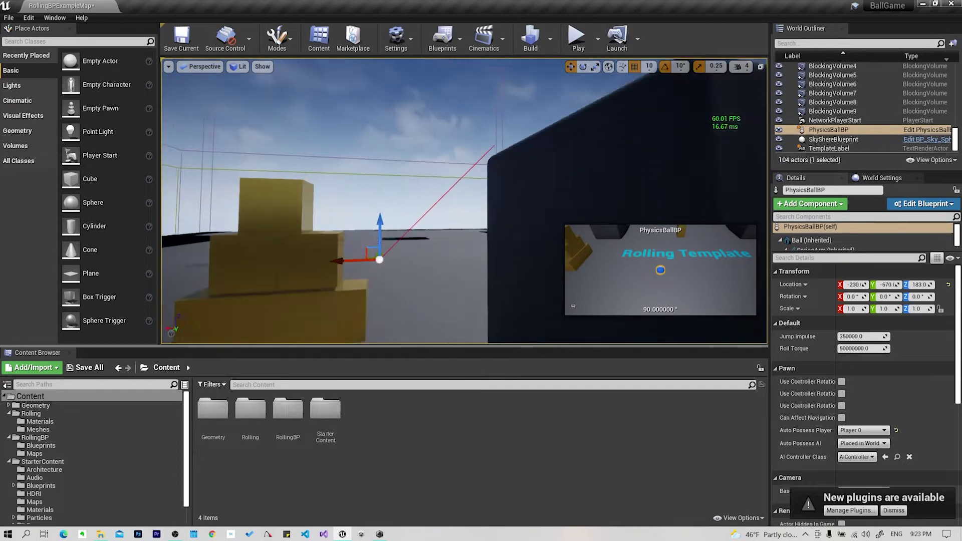
right_click_drag(240, 100, 506, 229)
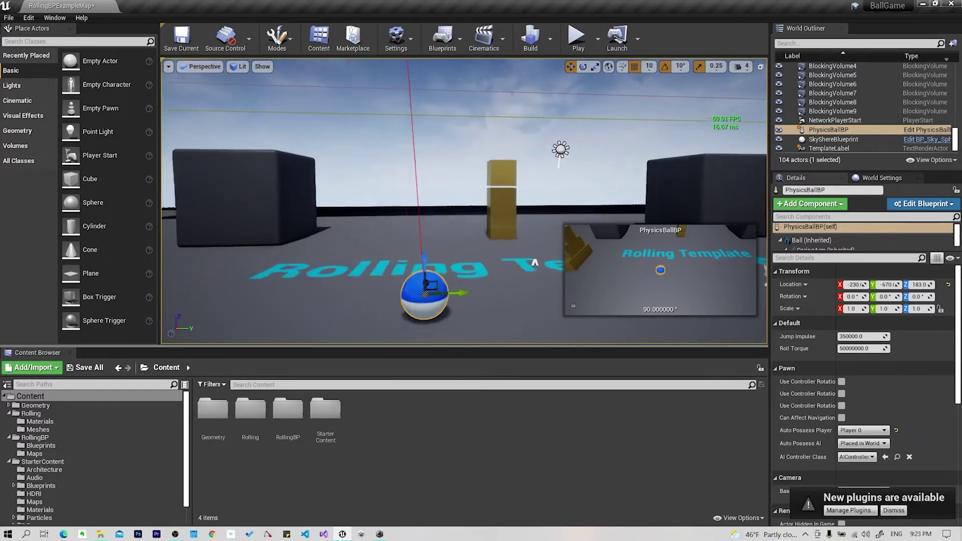
right_click_drag(507, 229, 507, 230)
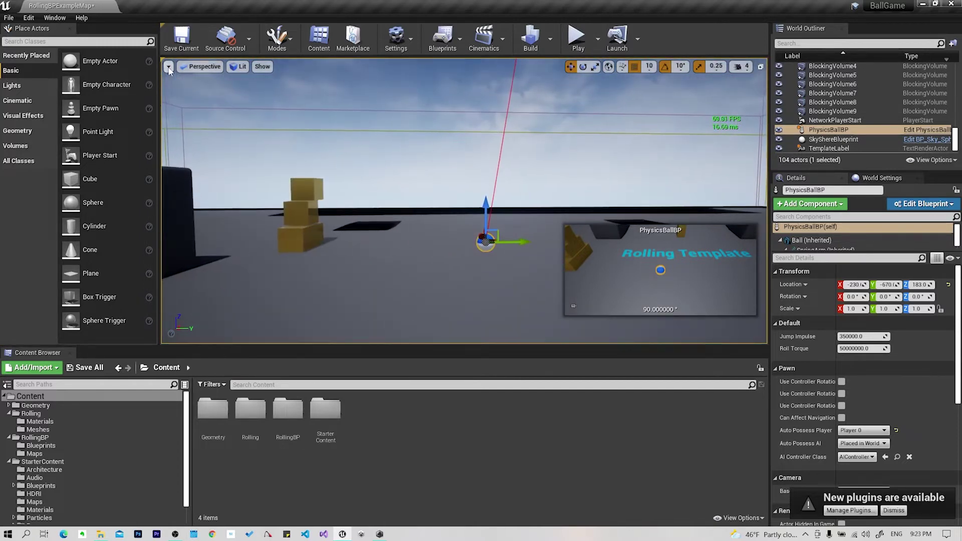
Select the sky sphere actor and turn the camera to a higher view.
left_click(168, 66)
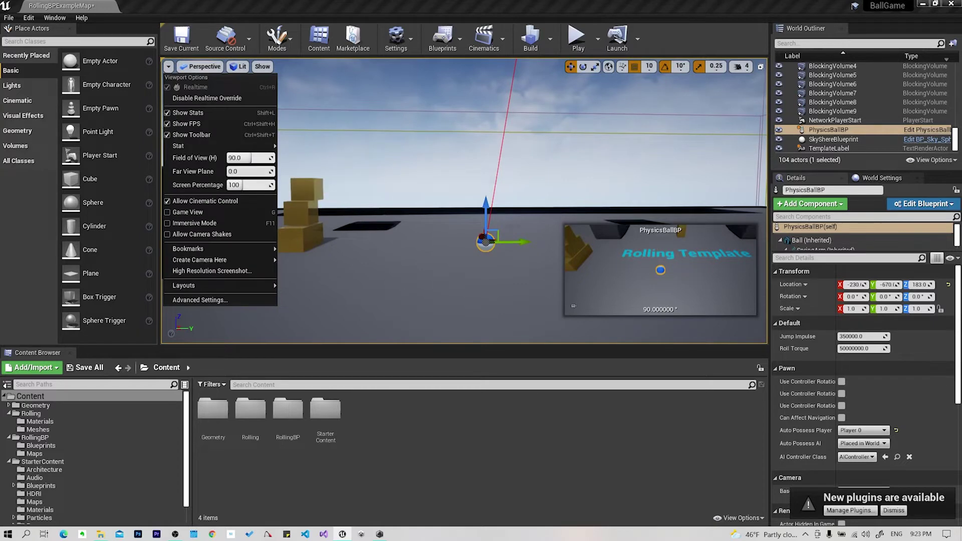
left_click(425, 194)
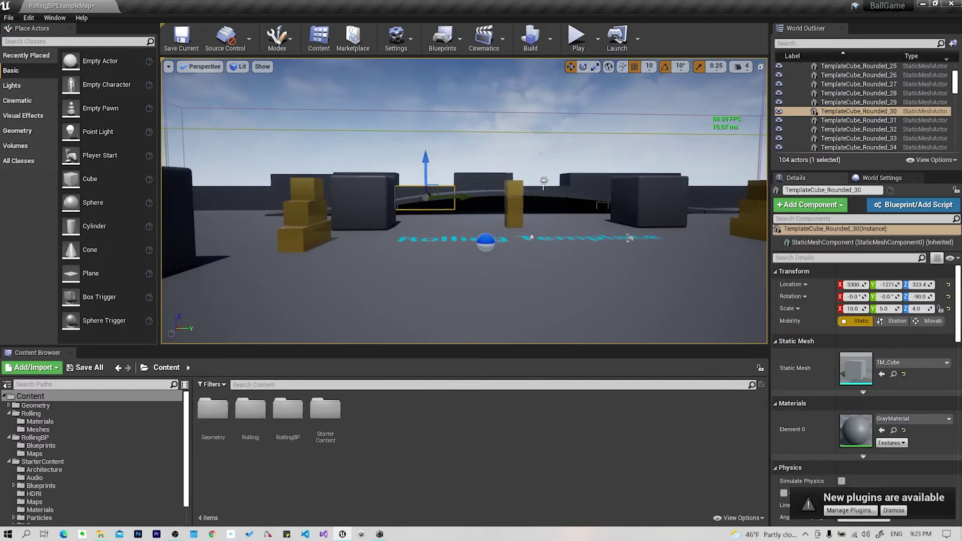
left_click(513, 156)
right_click_drag(512, 156, 513, 156)
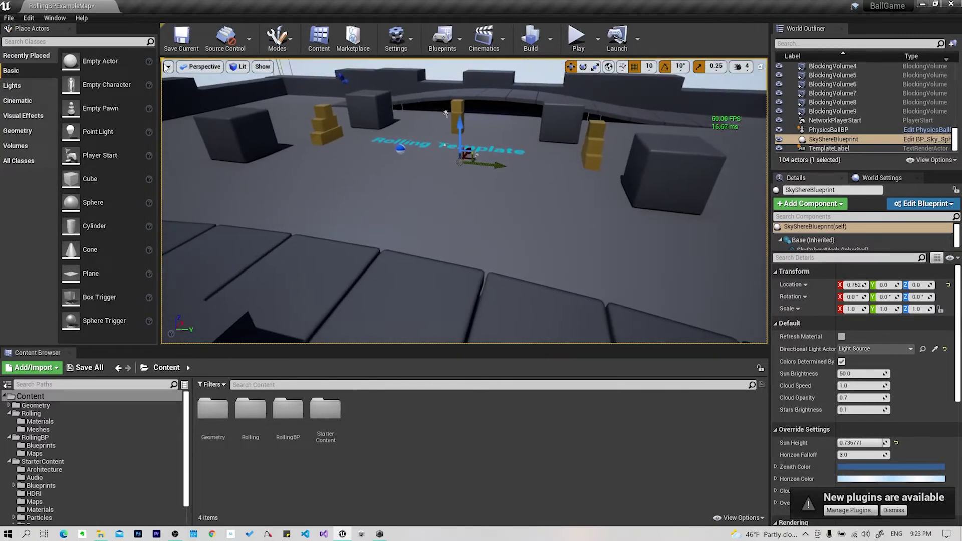
Raise the viewport screen percentage to 170, then set it back to 100.
left_click(168, 66)
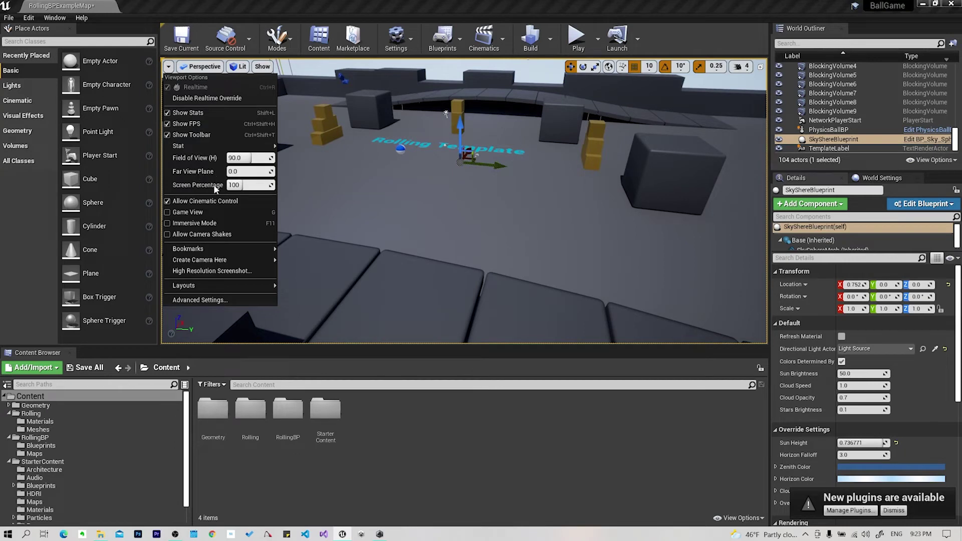
mouse_move(236, 184)
left_mouse_down()
mouse_move(255, 184)
mouse_move(233, 184)
left_mouse_up()
mouse_move(483, 174)
right_mouse_down()
mouse_move(473, 234)
mouse_move(501, 246)
right_mouse_up()
left_click(168, 66)
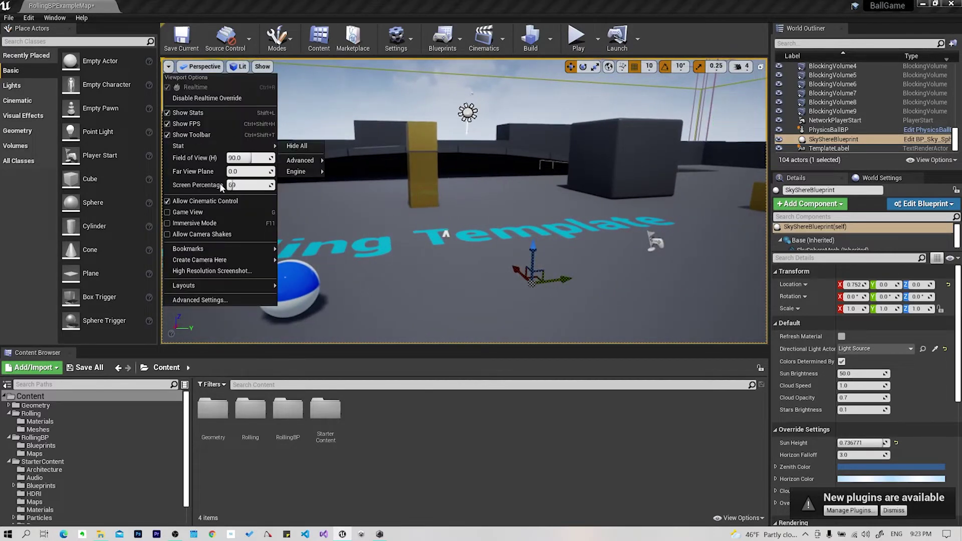
type("0")
key("Return")
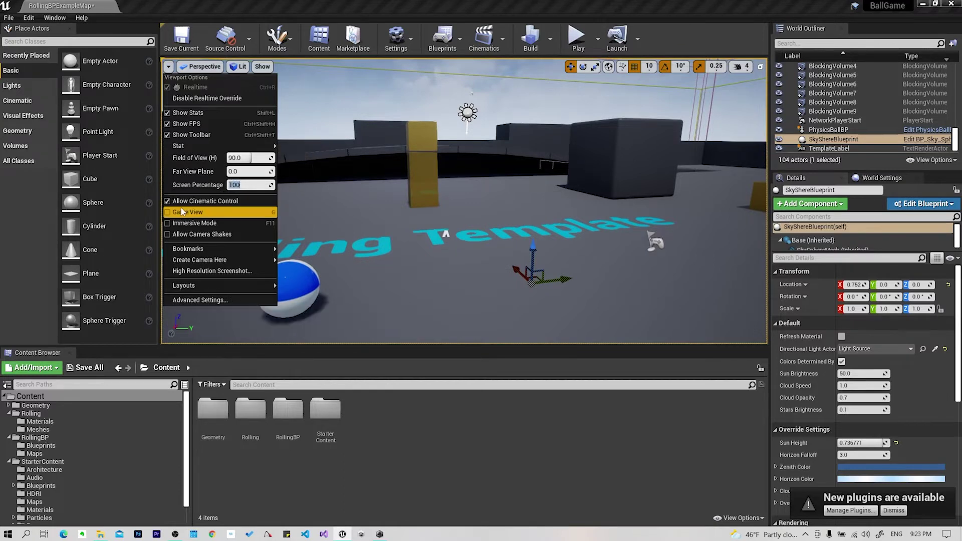
mouse_move(189, 248)
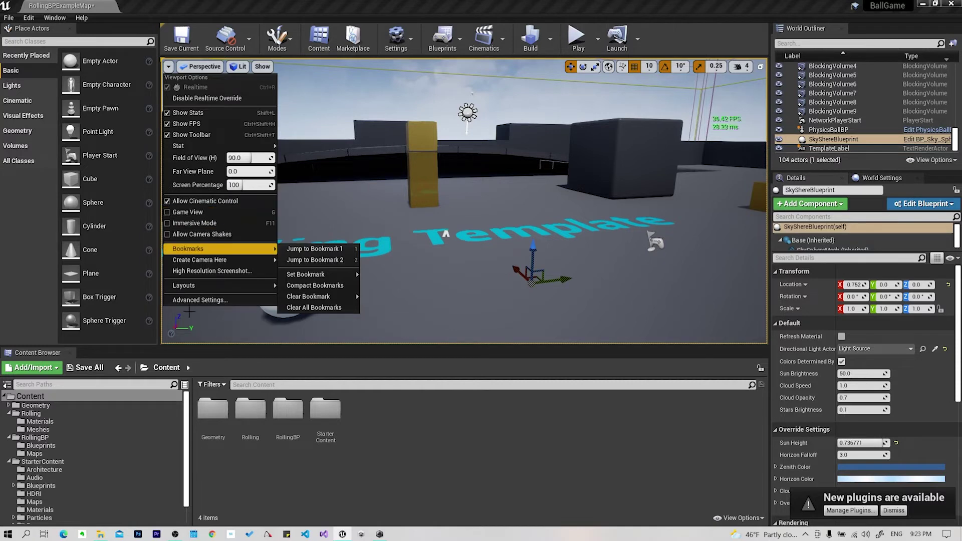
left_click(185, 285)
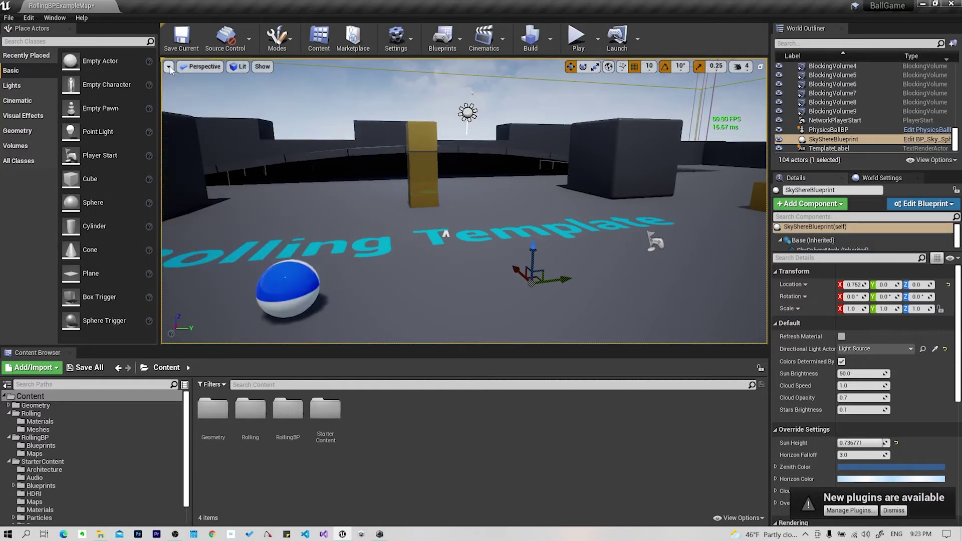
Show the list of perspective and orthographic camera view types, then dismiss it.
left_click(168, 66)
left_click(204, 67)
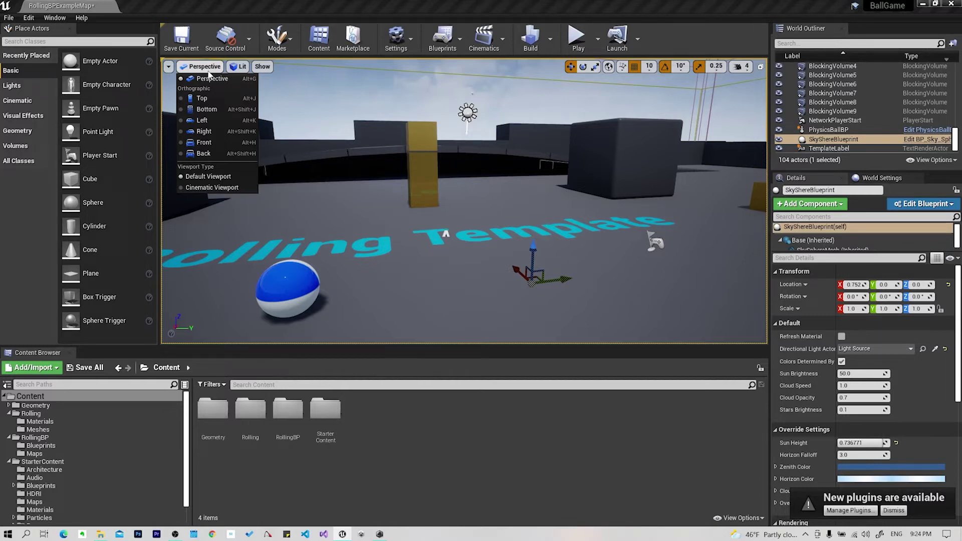
left_click(239, 66)
Fly the camera back and up for an overhead look at the level.
right_click(441, 161)
key("Escape")
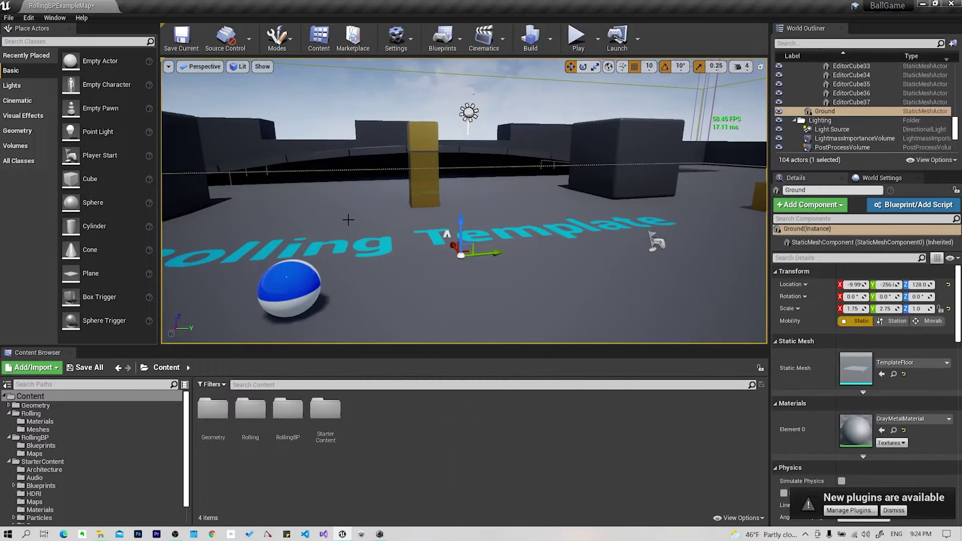
right_click_drag(440, 162, 441, 150)
right_click_drag(426, 212, 426, 211)
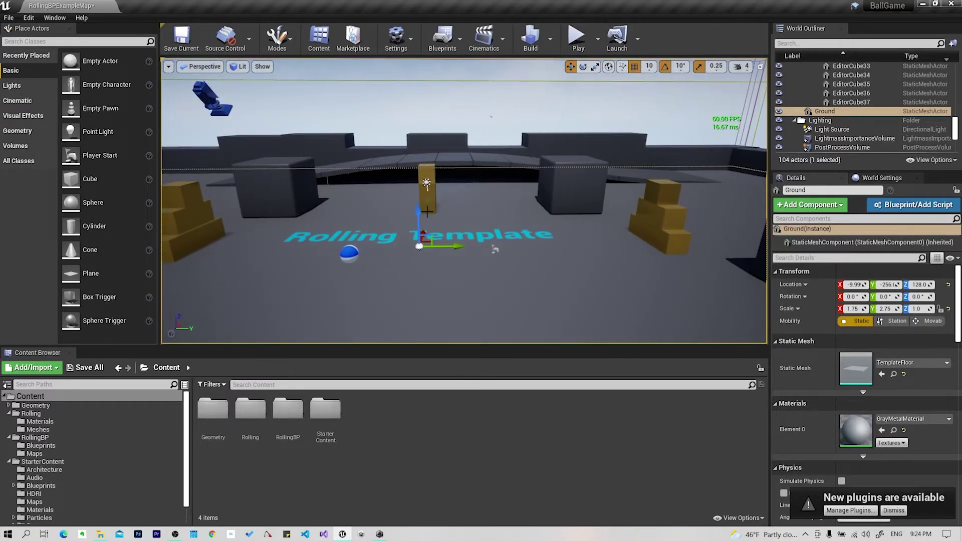
right_click_drag(426, 212, 427, 211)
Switch the viewport to Top view and pan across the level.
left_click(200, 67)
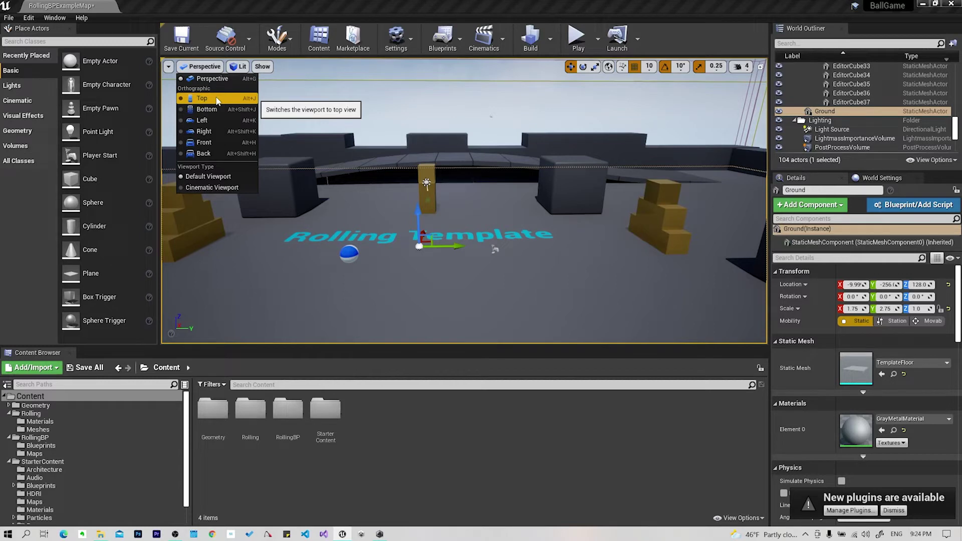
left_click(216, 98)
mouse_move(216, 96)
left_mouse_down()
mouse_move(342, 150)
mouse_move(402, 204)
left_mouse_up()
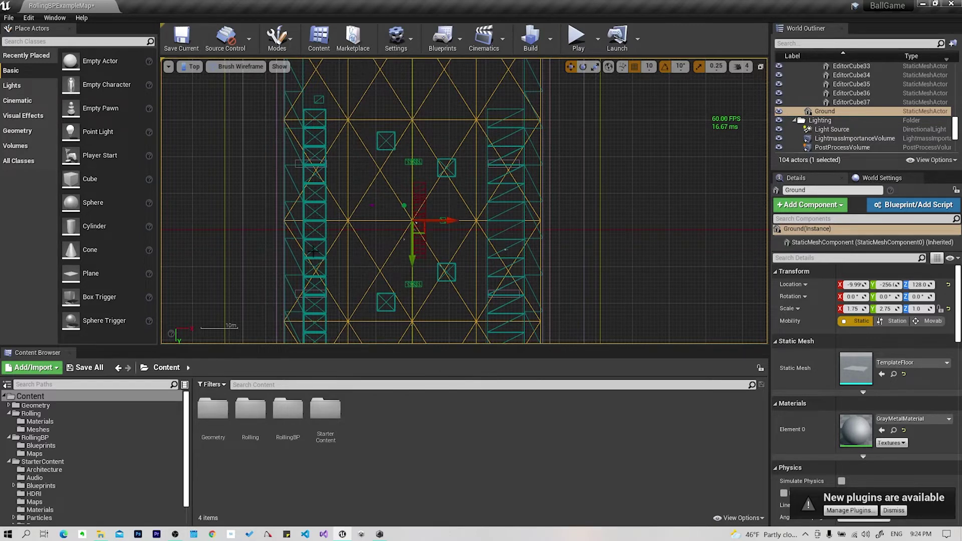
mouse_move(353, 123)
right_mouse_down()
mouse_move(343, 93)
mouse_move(382, 149)
right_mouse_up()
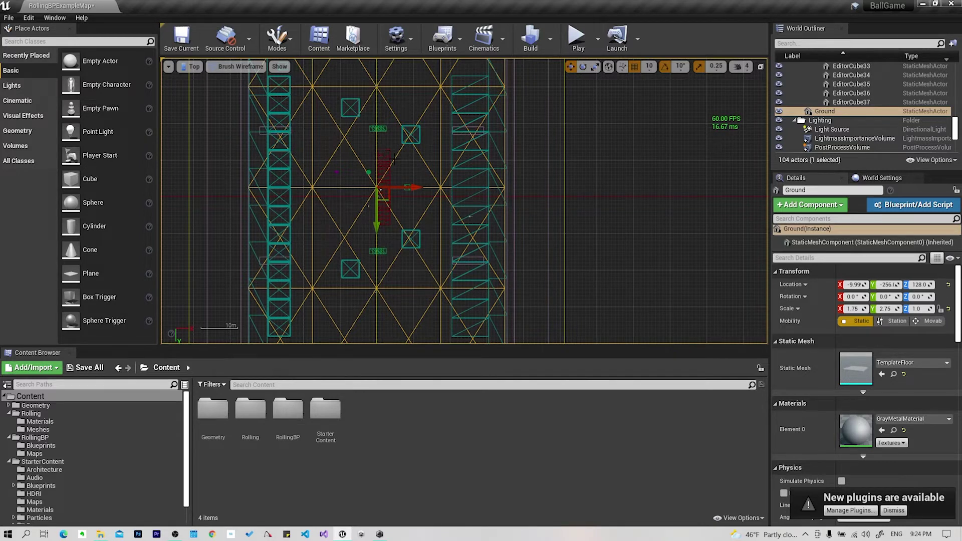
Move TemplateCube_Rounded_4 along Y, return to Perspective, and undo the move.
left_click(353, 111)
mouse_move(351, 147)
left_mouse_down()
mouse_move(353, 132)
mouse_move(352, 198)
left_mouse_up()
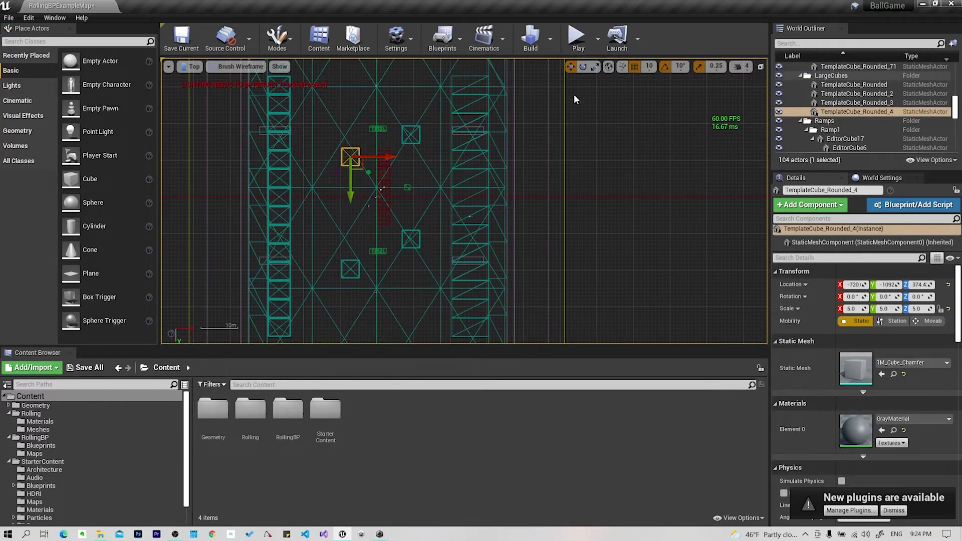
left_click(193, 66)
left_click(206, 76)
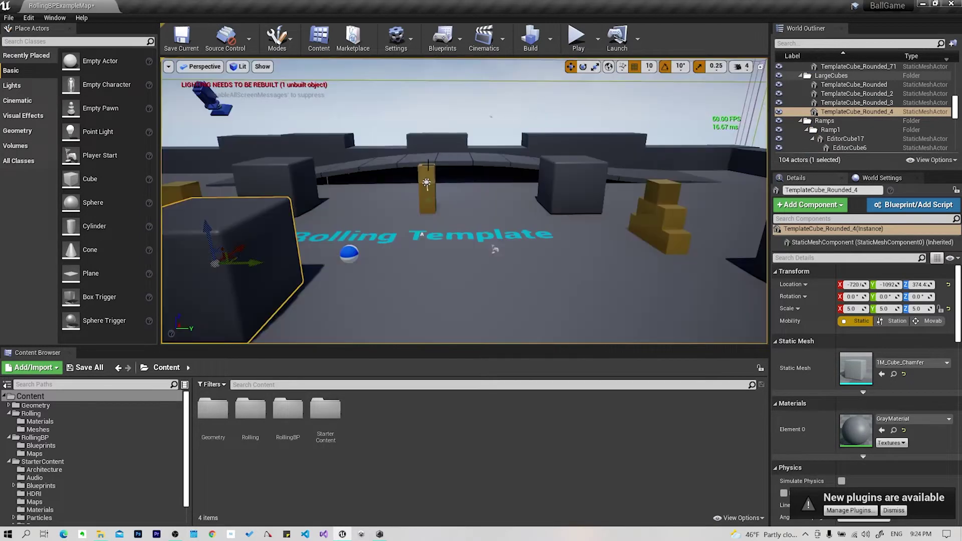
key("ctrl+z")
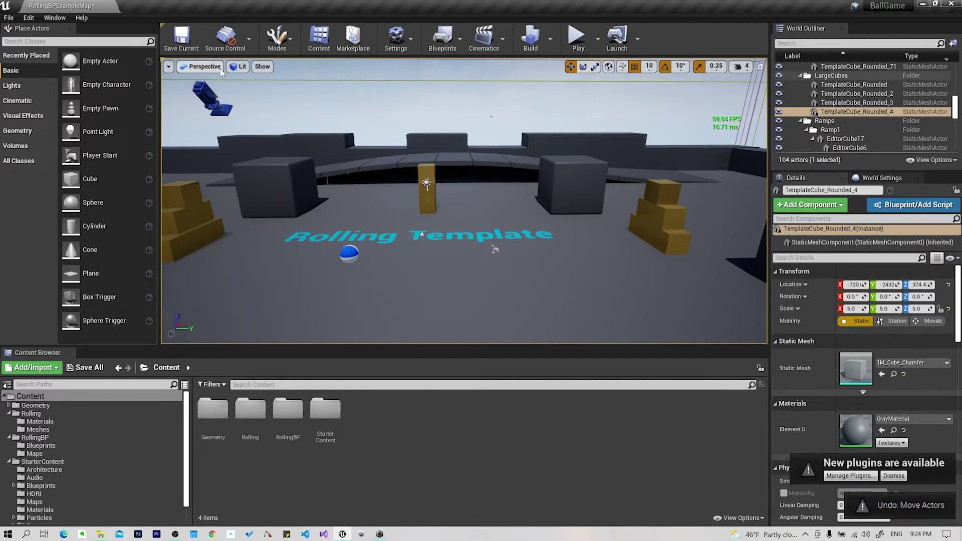
View the level in Top, Bottom, Left and Right orthographic views in turn.
left_click(219, 67)
left_click(213, 98)
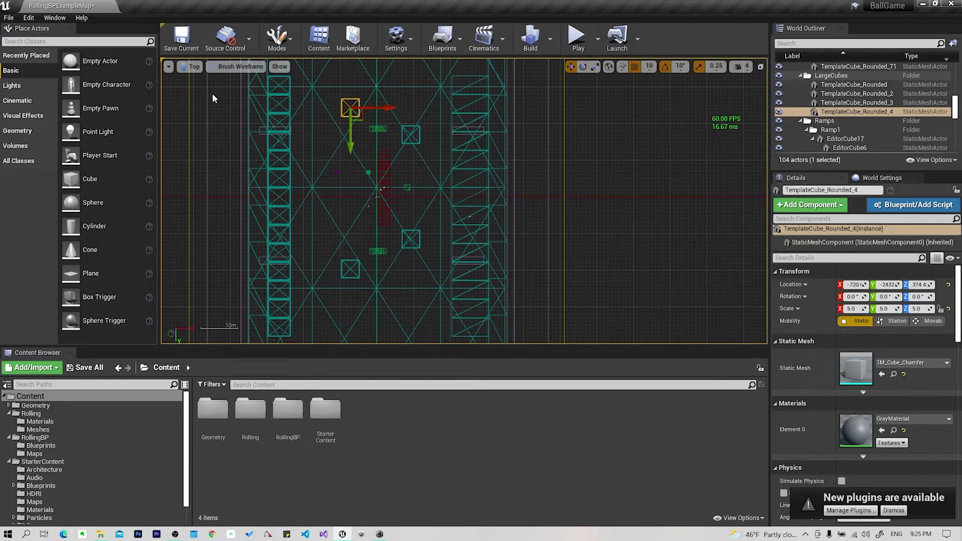
left_click(193, 66)
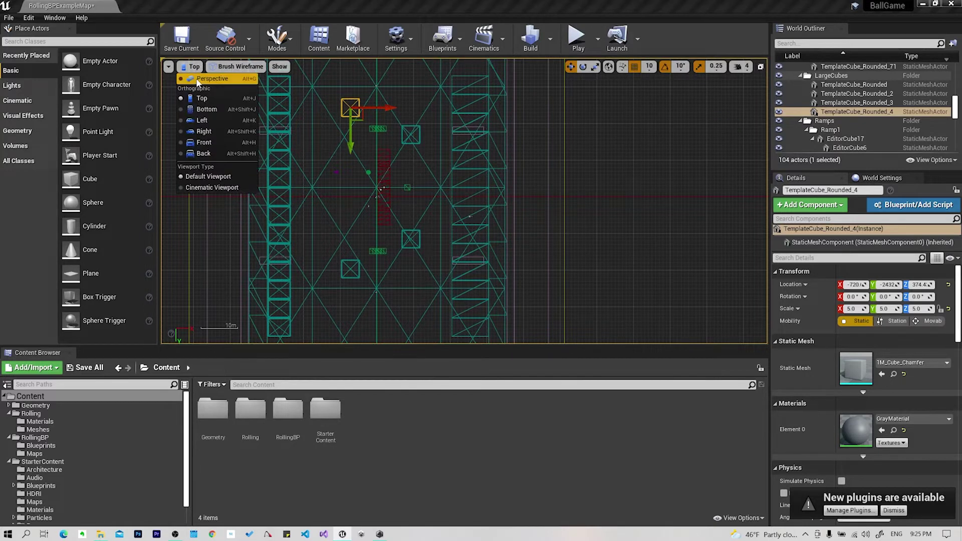
left_click(215, 110)
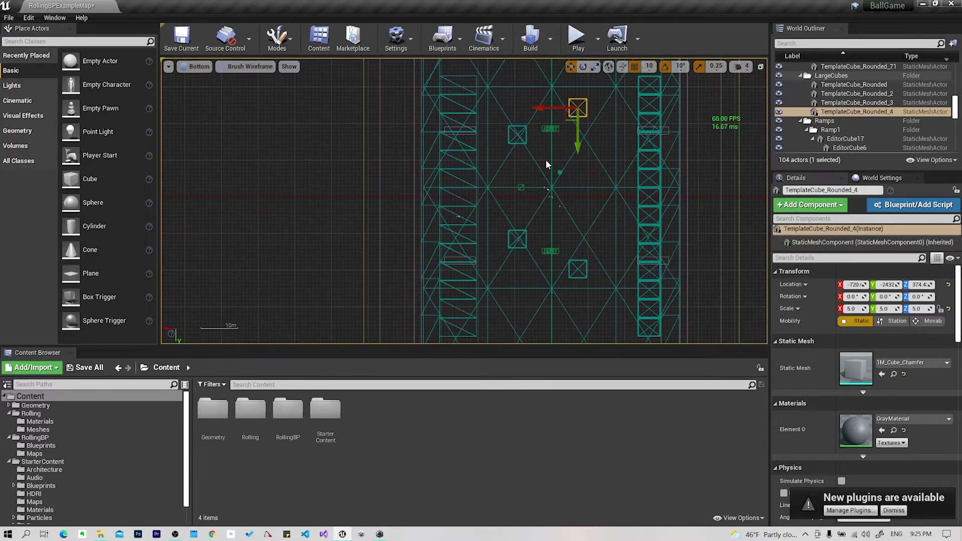
left_click(198, 67)
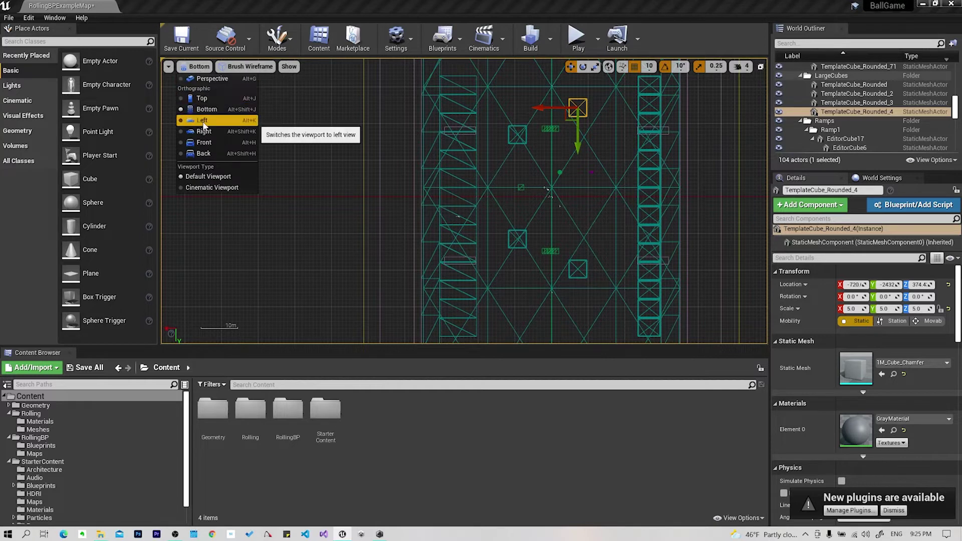
left_click(202, 120)
left_click(193, 67)
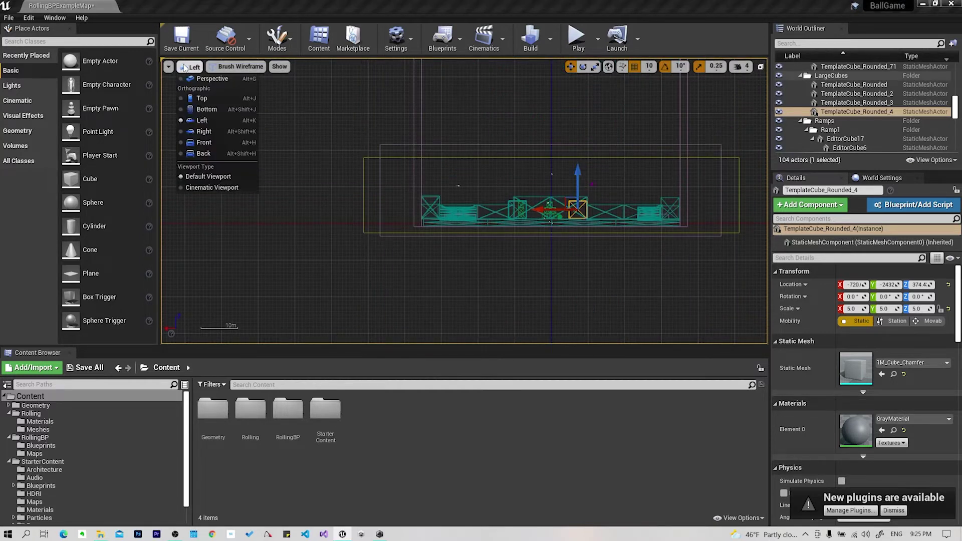
left_click(201, 125)
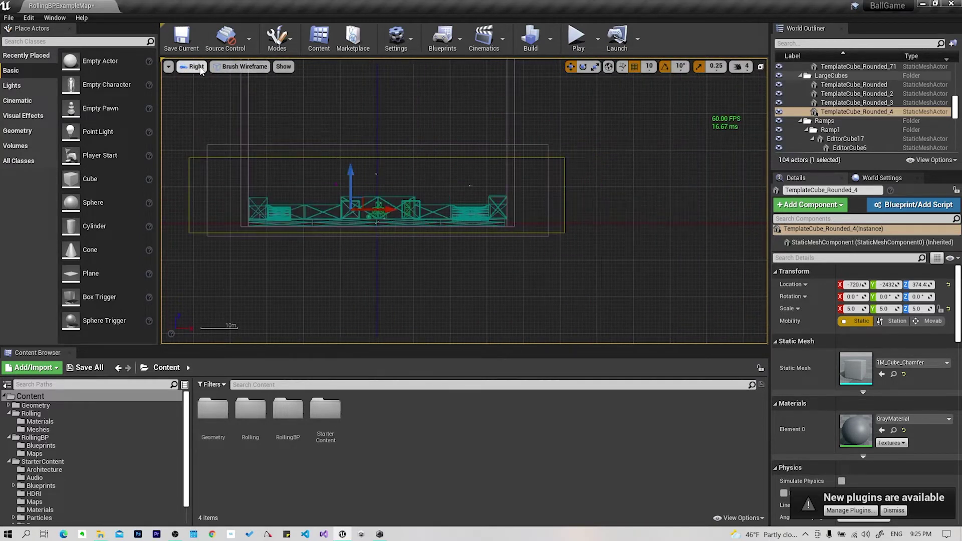
Continue through Front and Back views, then return to Perspective.
left_click(193, 66)
left_click(203, 142)
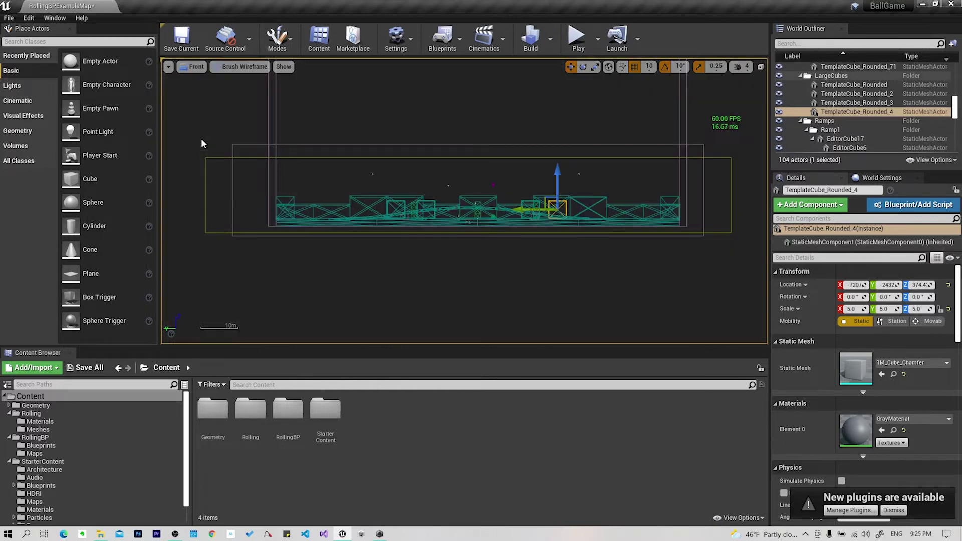
left_click(191, 71)
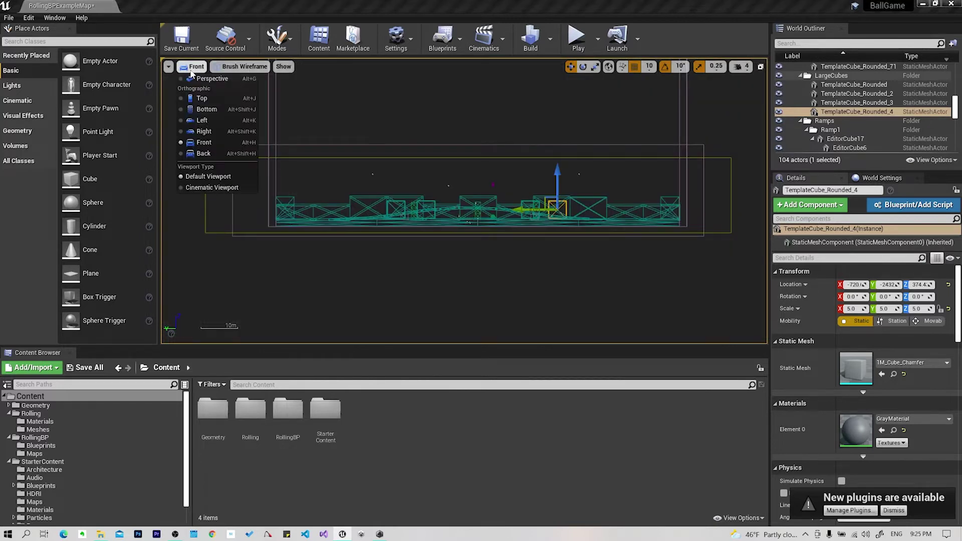
left_click(200, 154)
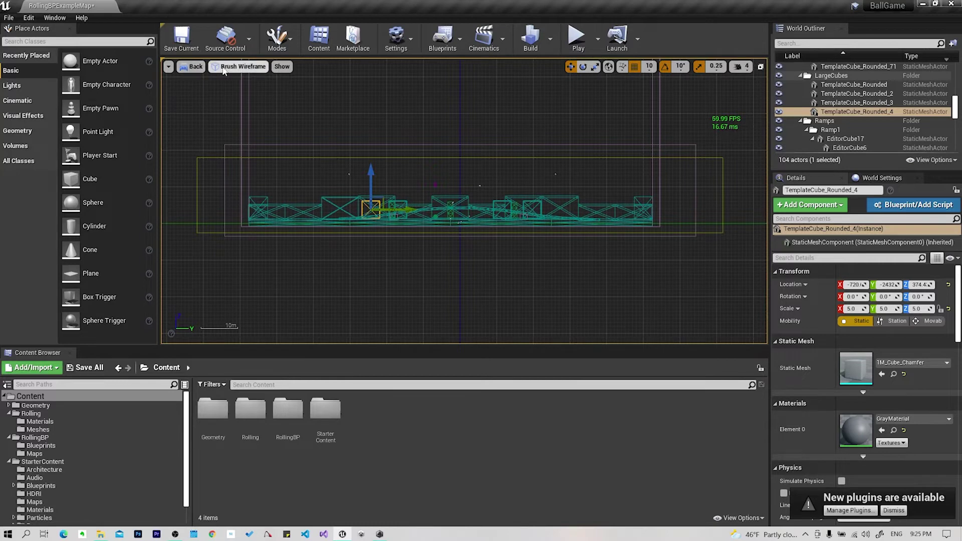
left_click(196, 66)
left_click(201, 83)
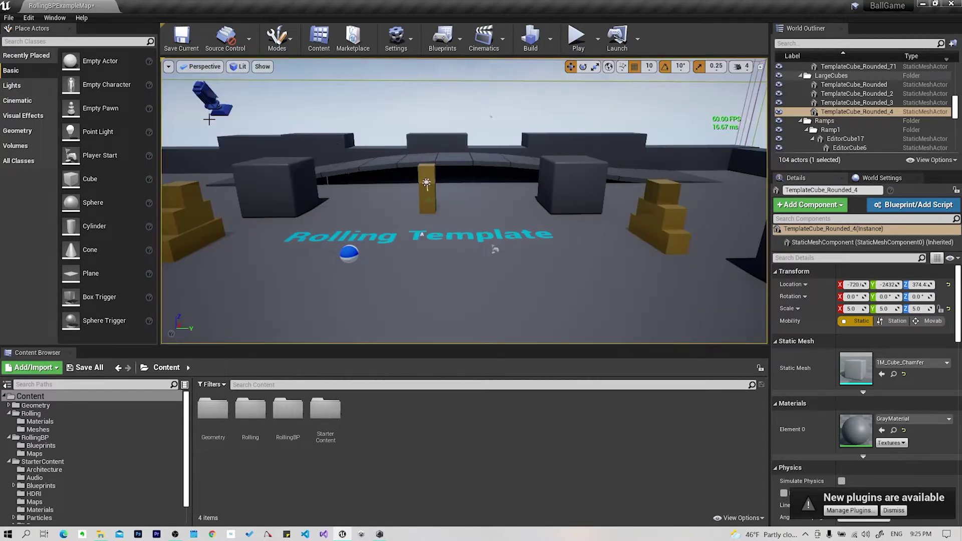
Tilt the camera down toward the Ground floor and bring up the view modes list.
right_click_drag(457, 208, 463, 225)
right_click(463, 225)
left_click(240, 66)
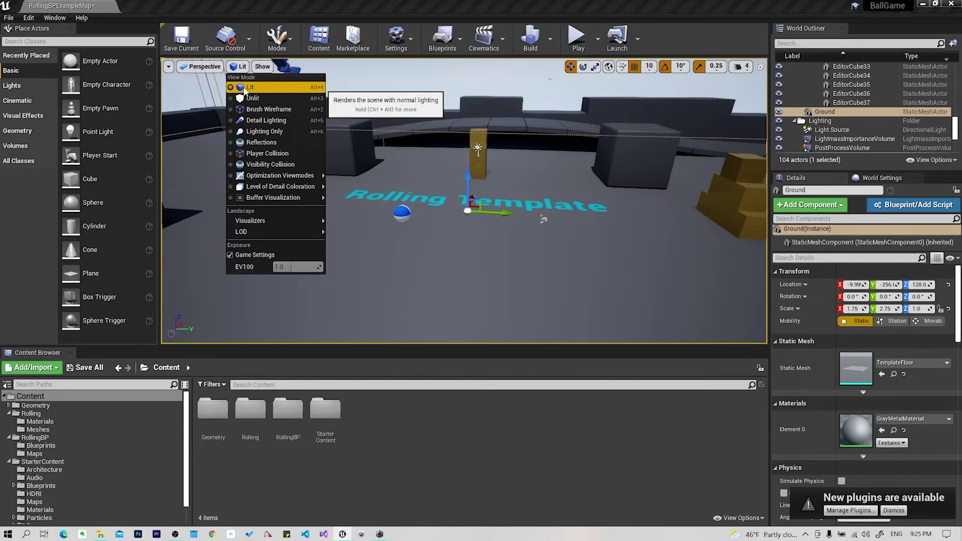
Render the level Unlit and select three of the yellow blocks, then deselect them.
left_click(248, 98)
mouse_move(248, 98)
right_mouse_down()
mouse_move(210, 100)
mouse_move(381, 105)
mouse_move(381, 116)
right_mouse_up()
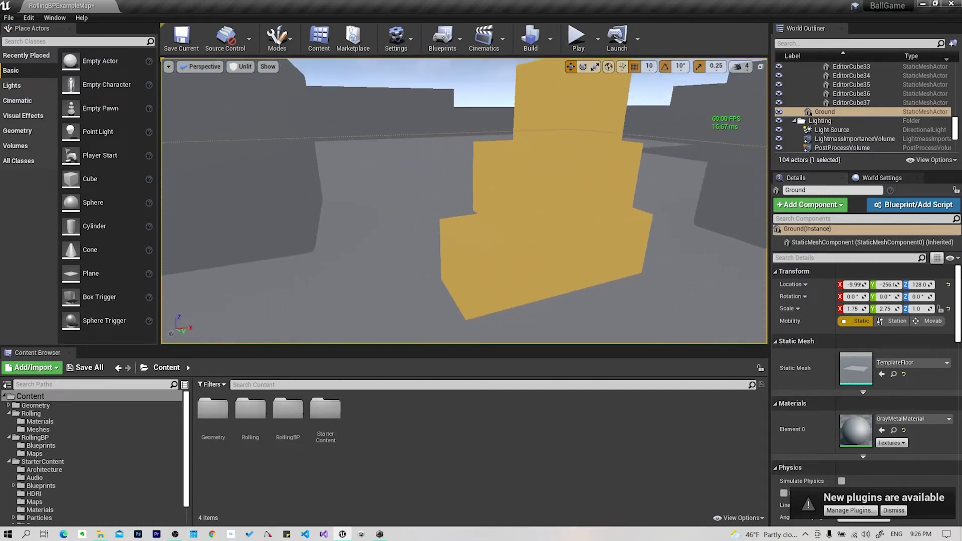
right_click_drag(456, 110, 456, 110)
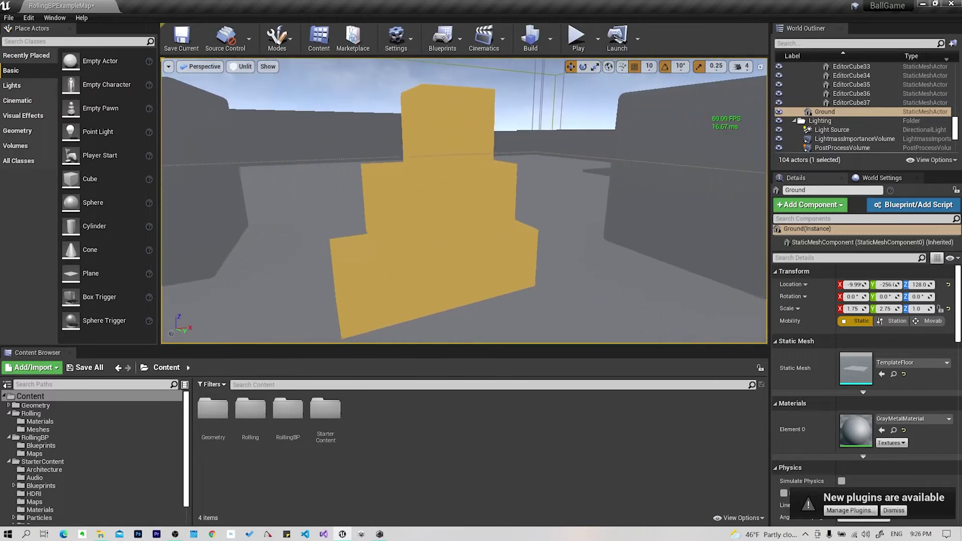
left_click(456, 110)
left_click(429, 199)
left_click(476, 193)
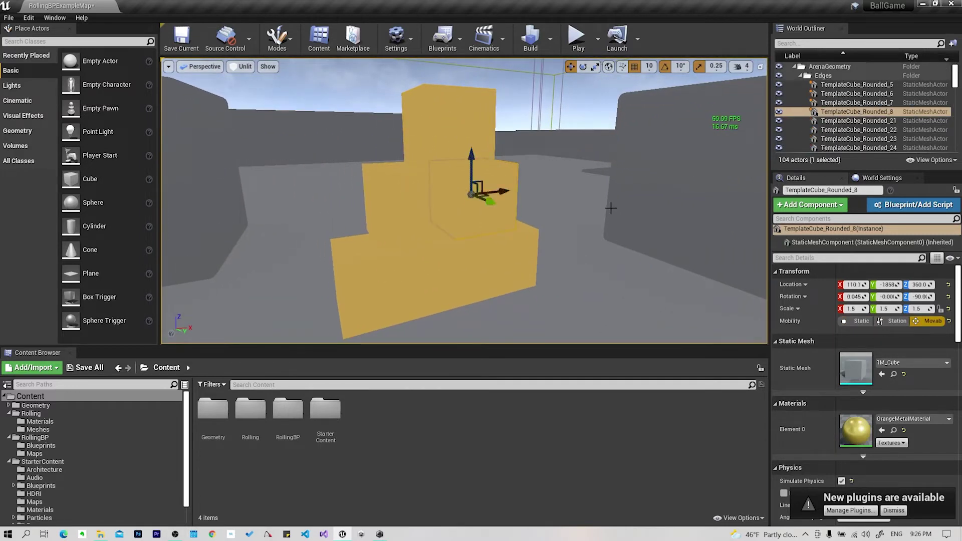
key("Escape")
Fly back to the Rolling Template text, pillar and ball, then reopen the view modes list.
right_click_drag(575, 209, 349, 103)
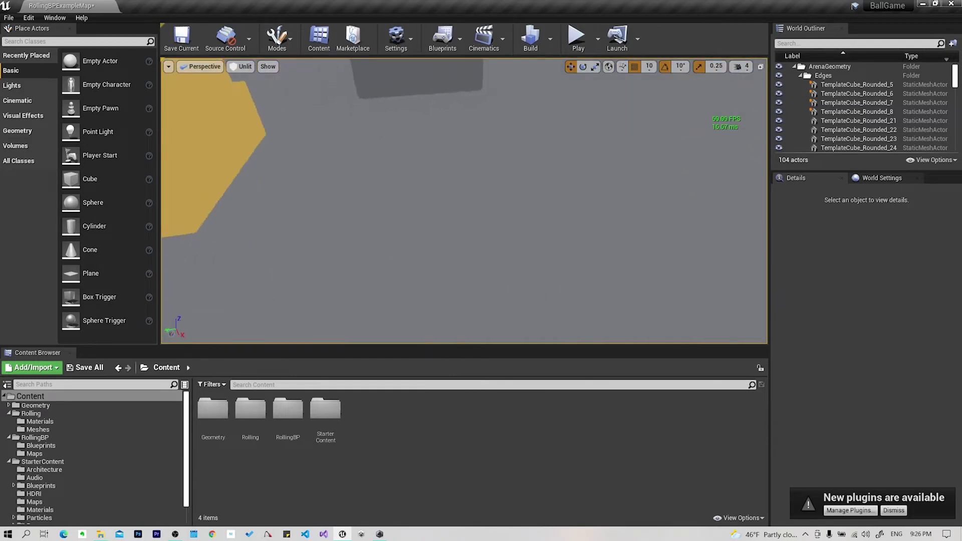
right_click_drag(517, 214, 518, 215)
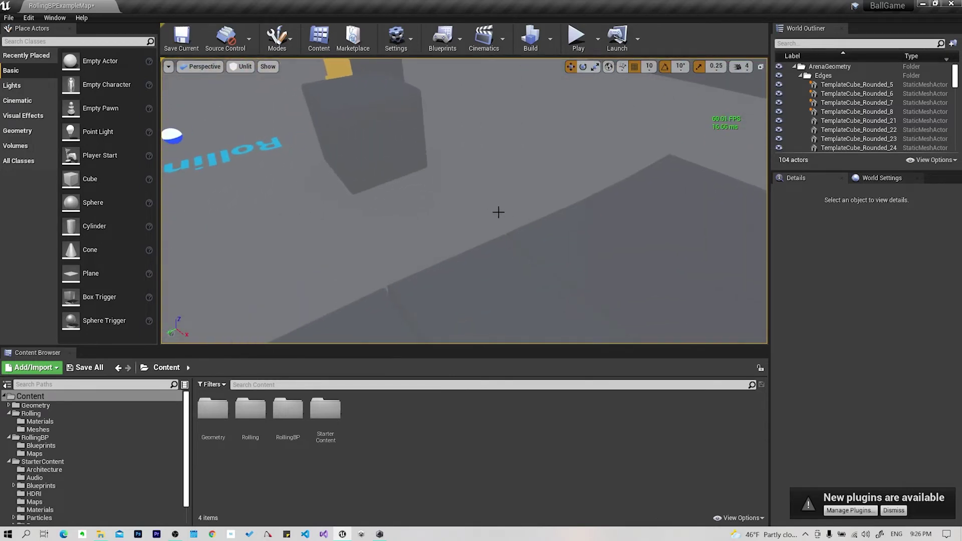
right_click_drag(408, 175, 463, 262)
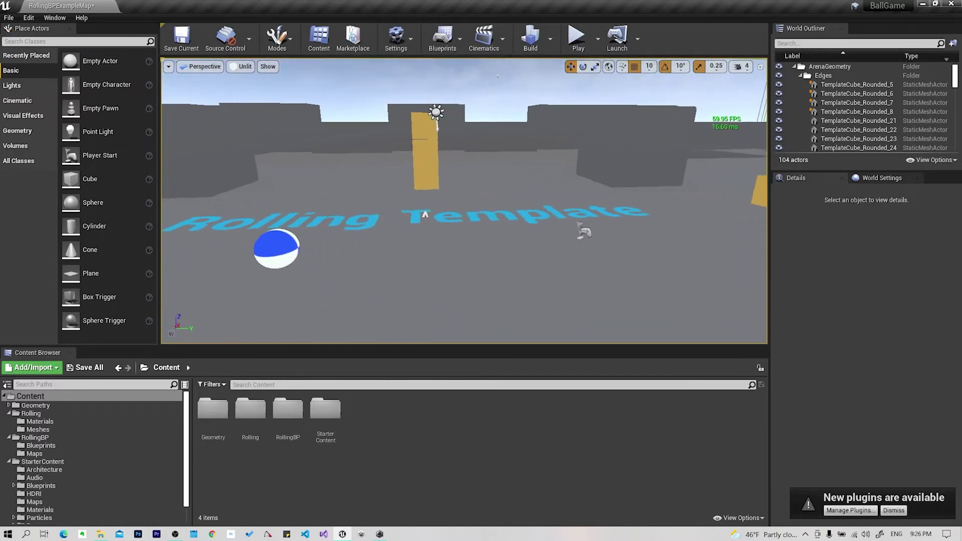
right_click_drag(464, 262, 380, 215)
left_click(259, 215)
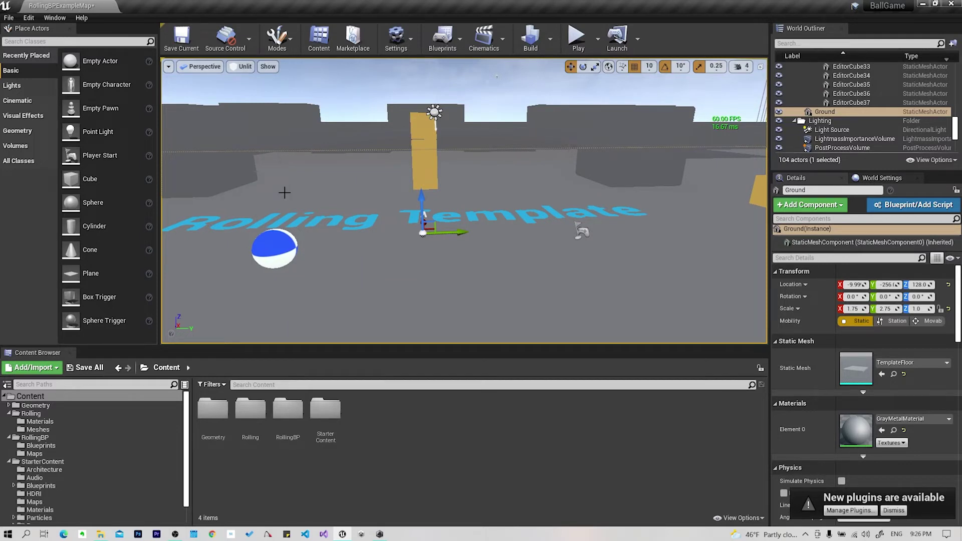
left_click(245, 67)
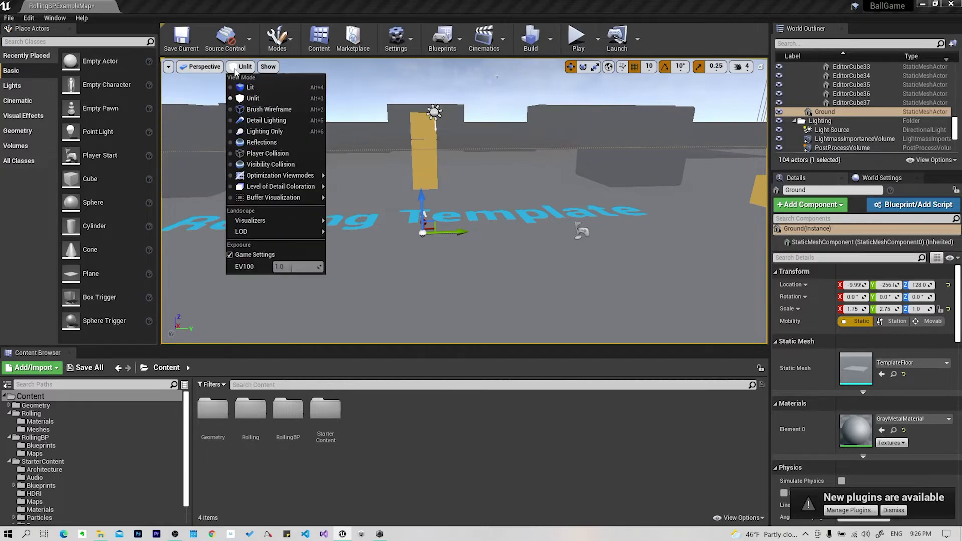
Show the level in Brush Wireframe and select the large rounded cube and post process volume.
left_click(261, 111)
right_click_drag(496, 76, 500, 80)
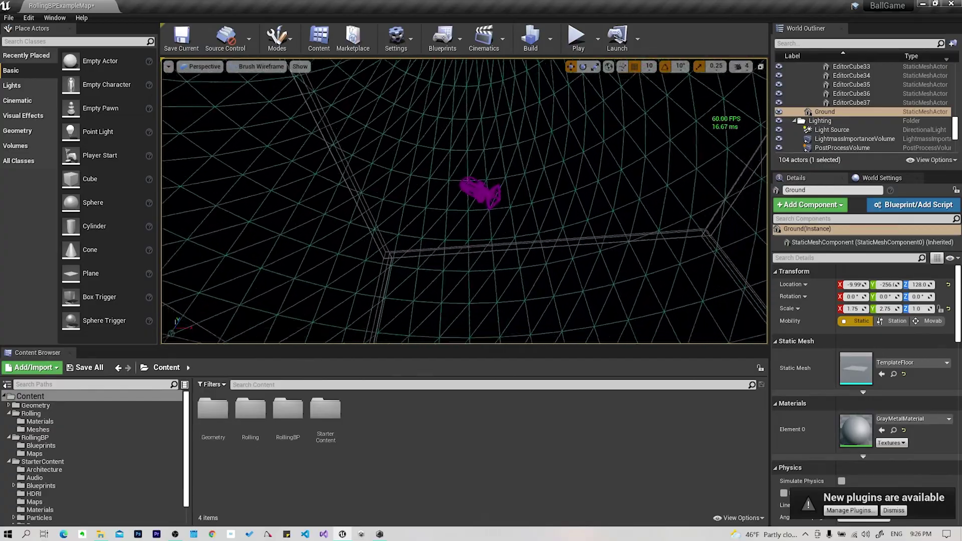
right_click_drag(501, 80, 501, 210)
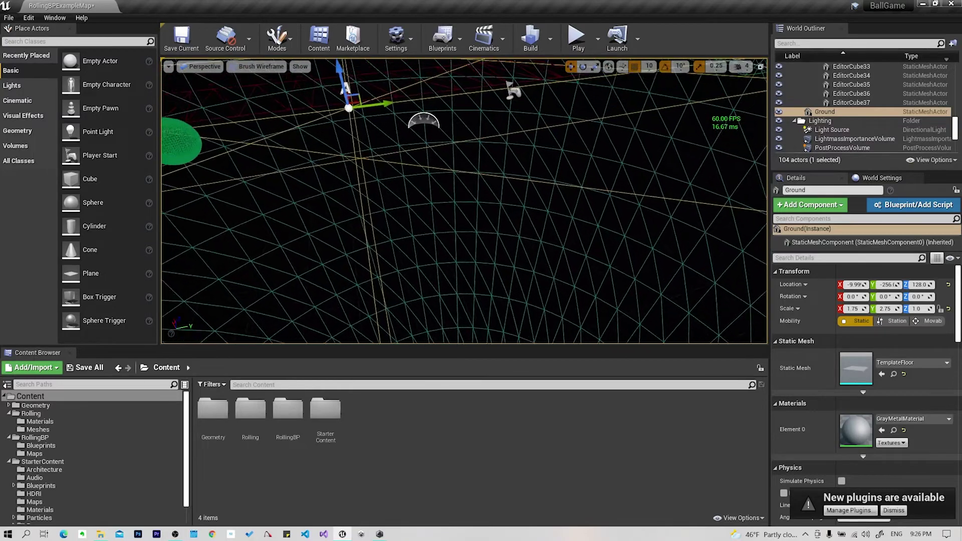
mouse_move(501, 210)
right_mouse_down()
mouse_move(624, 151)
mouse_move(501, 150)
right_mouse_up()
left_click(479, 236)
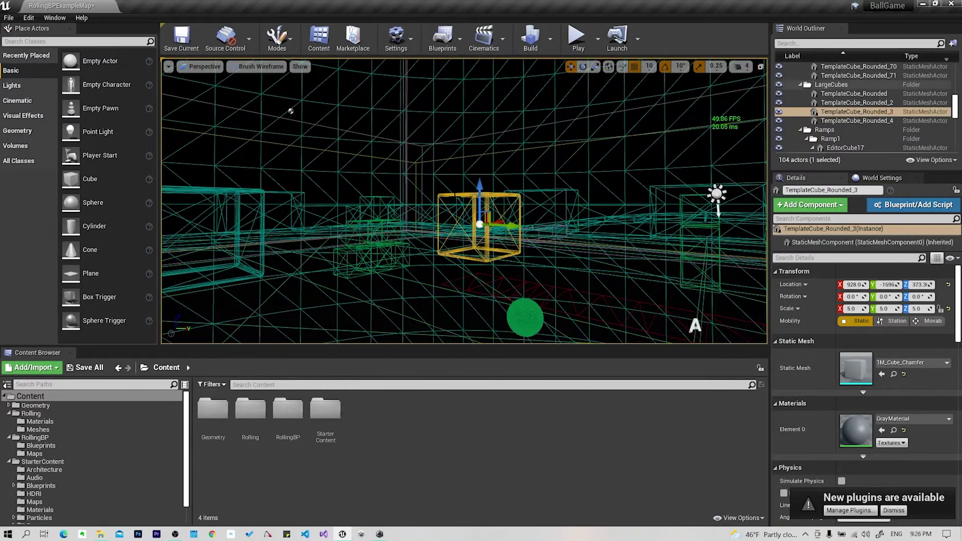
left_click(291, 110)
Fly through the wireframe arena selecting TemplateCube_Rounded_60, then switch to Detail Lighting view mode.
right_click_drag(529, 118, 529, 119)
right_click_drag(257, 253, 256, 254)
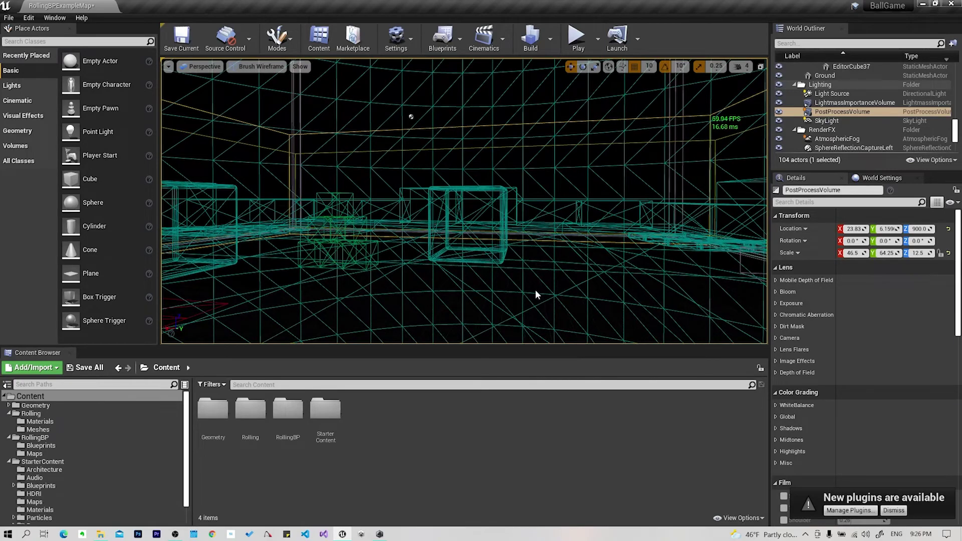
left_click(338, 206)
right_click_drag(339, 205, 338, 206)
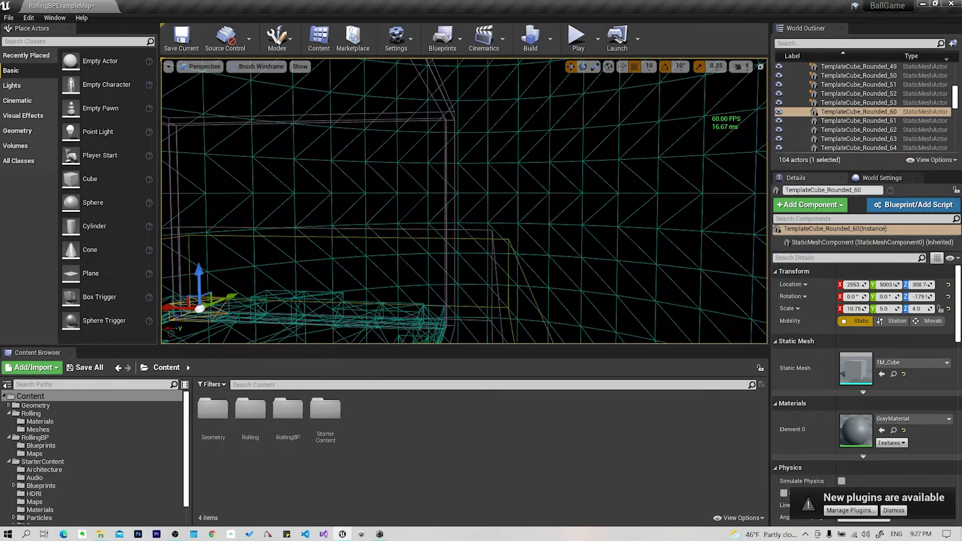
right_click_drag(443, 190, 442, 189)
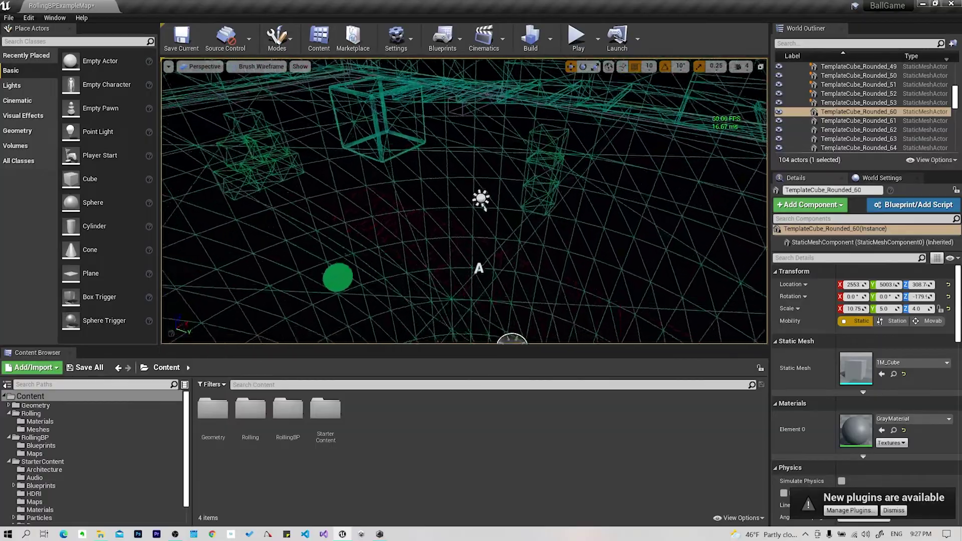
right_click_drag(443, 190, 443, 190)
key("Up")
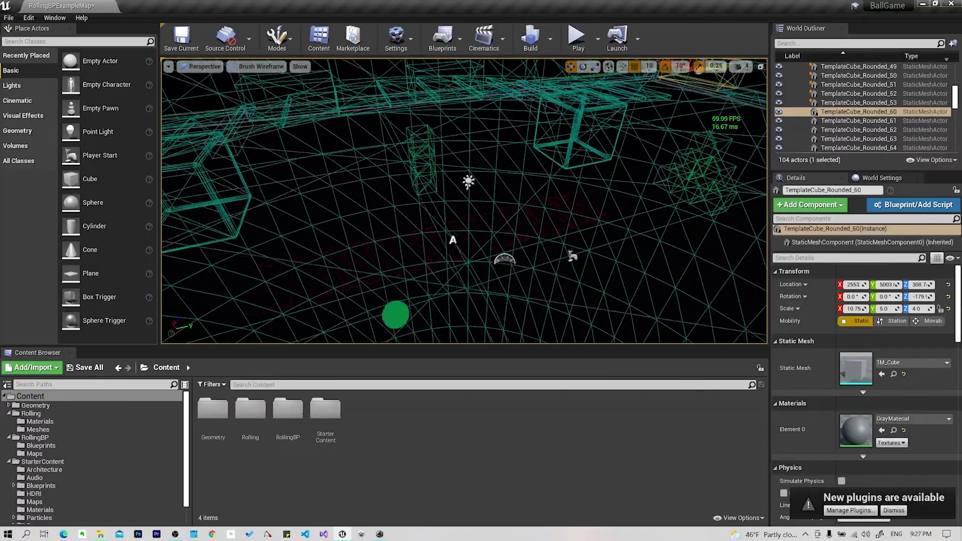
left_click(244, 74)
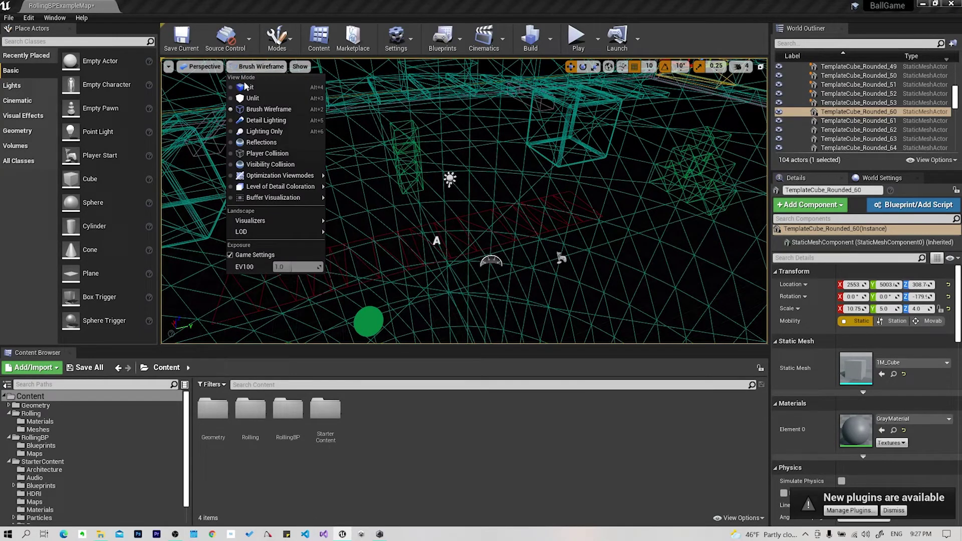
left_click(268, 123)
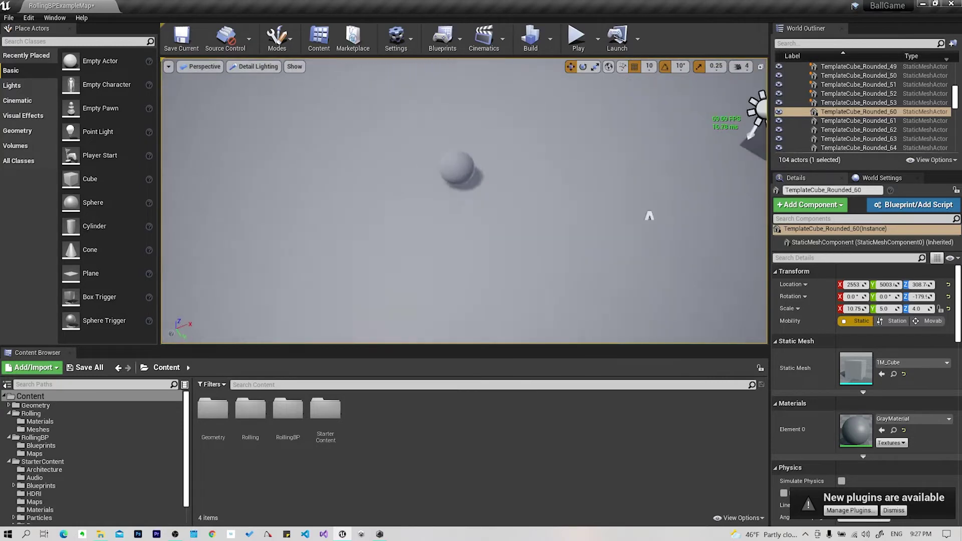
Fly around the detail-lit arena past the walls, up close to the sphere.
right_click_drag(693, 167, 651, 165)
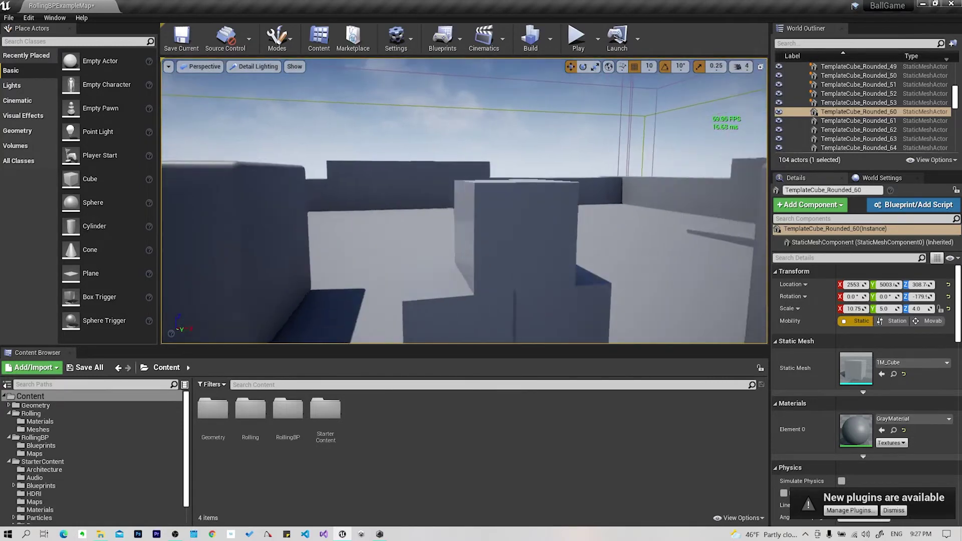
mouse_move(464, 200)
right_mouse_down()
mouse_move(451, 210)
mouse_move(210, 79)
mouse_move(221, 85)
right_mouse_up()
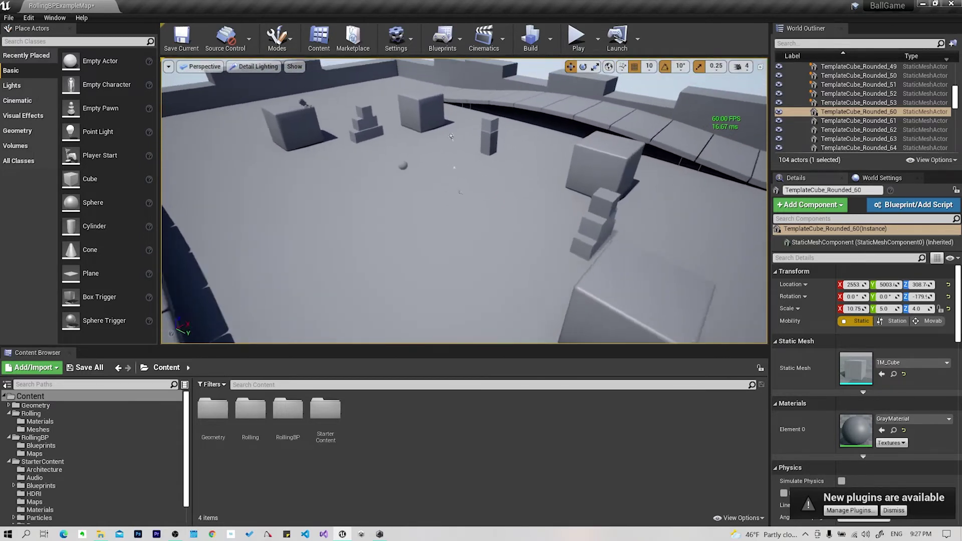
mouse_move(461, 140)
right_mouse_down()
mouse_move(317, 281)
mouse_move(321, 290)
right_mouse_up()
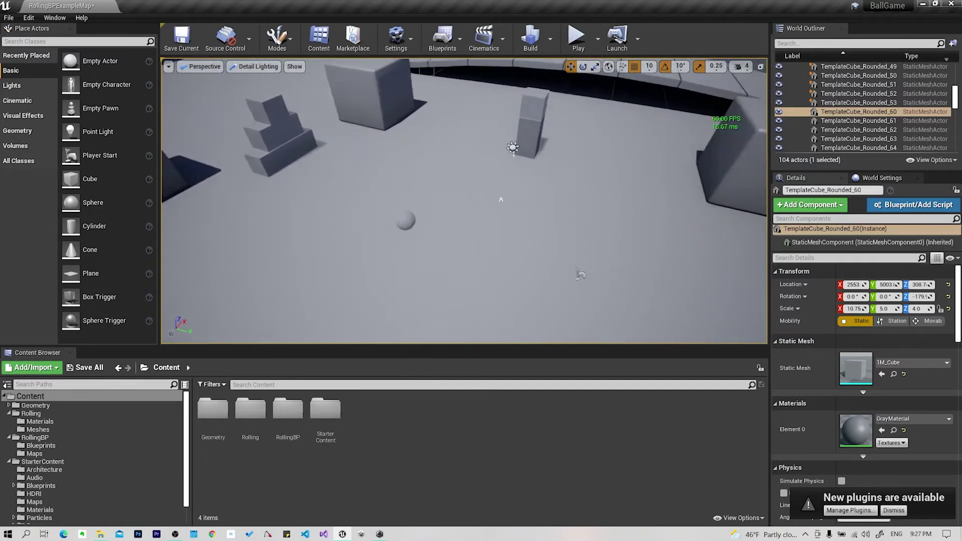
right_click_drag(320, 290, 264, 70)
right_click(262, 71)
Switch to Lighting Only view mode and fly toward the ball and blocks.
left_click(245, 66)
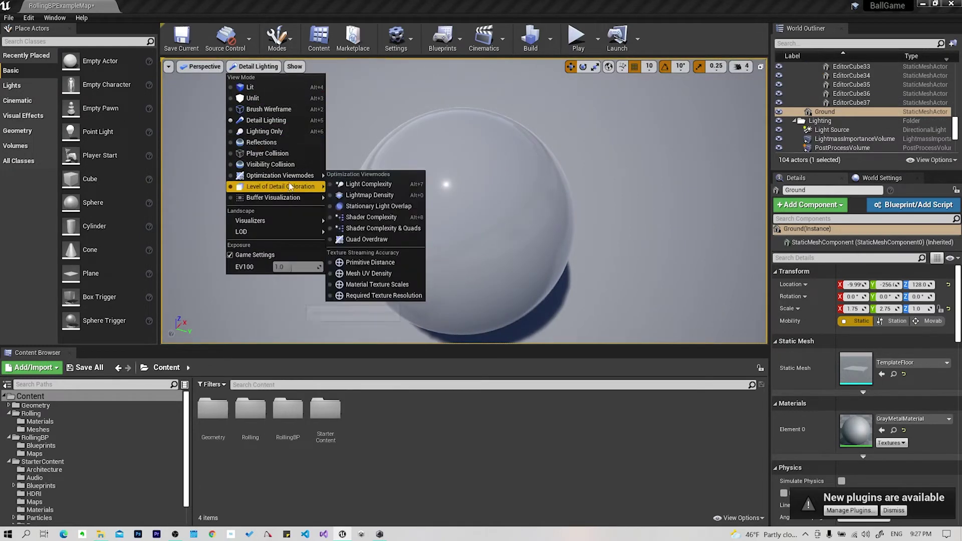
left_click(284, 132)
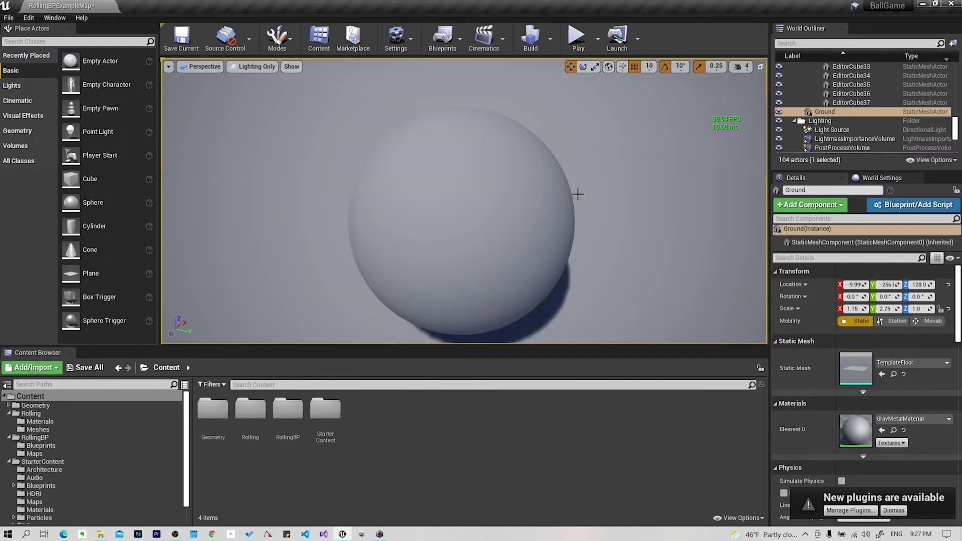
right_click_drag(464, 200, 463, 215)
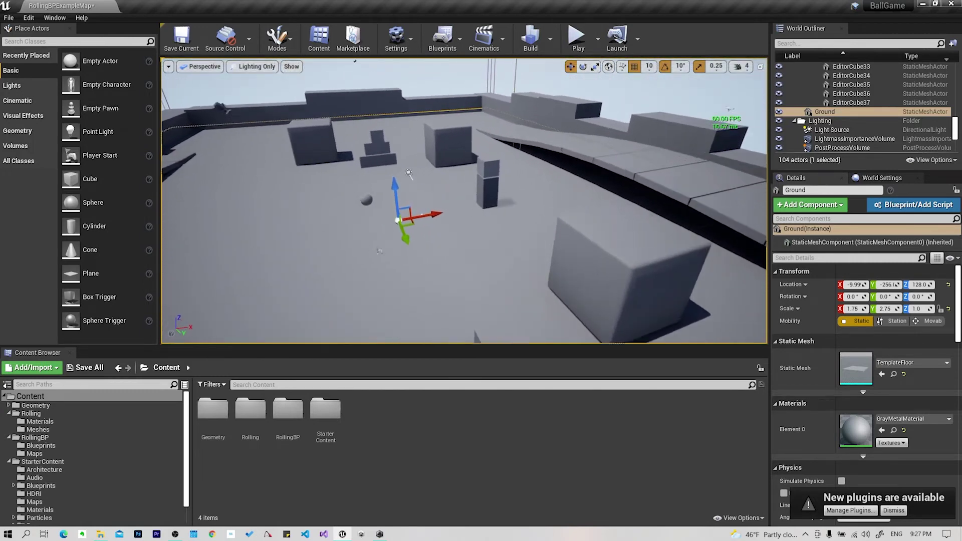
right_click_drag(464, 216, 294, 40)
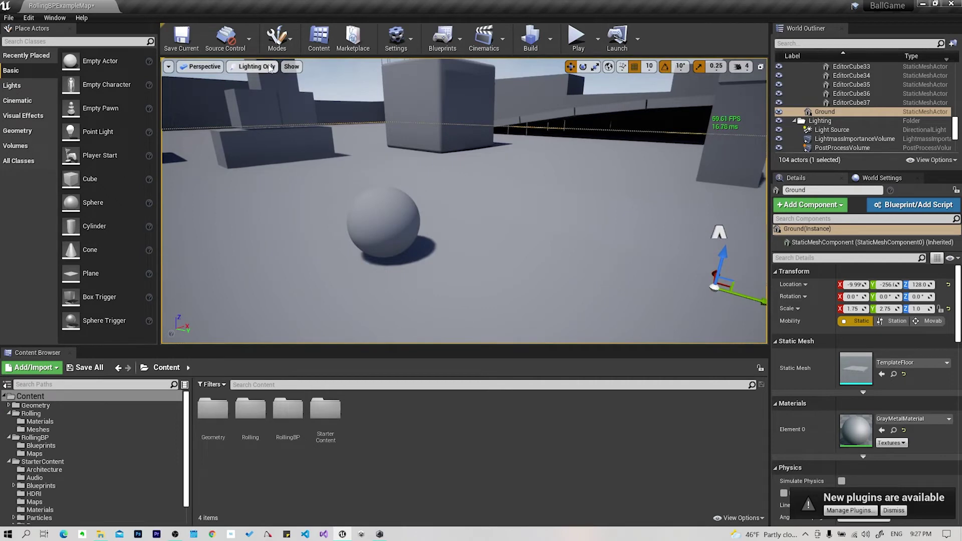
Switch to Reflections view, fly past the mirror-like cubes and ground, then reopen the view modes list.
right_click(371, 63)
left_click(237, 67)
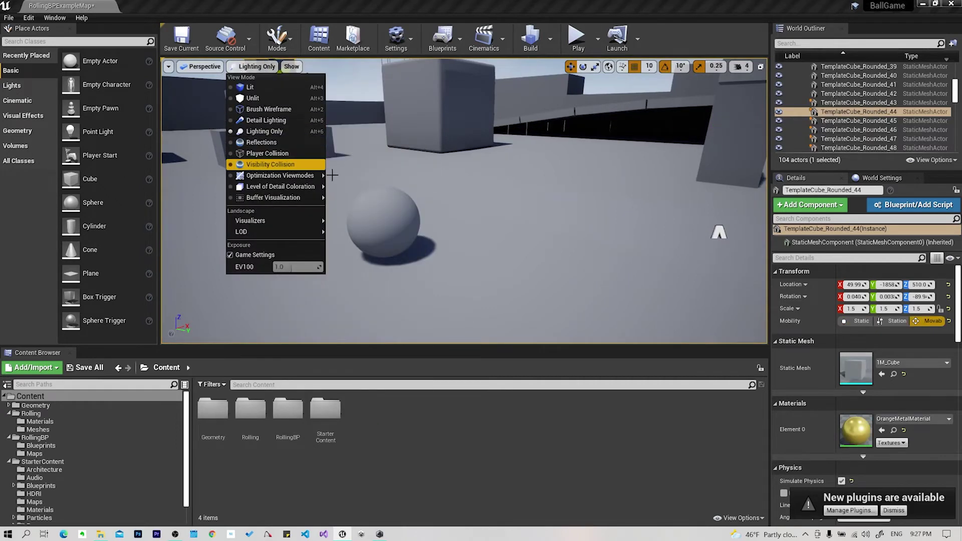
left_click(261, 143)
right_click_drag(262, 145, 559, 174)
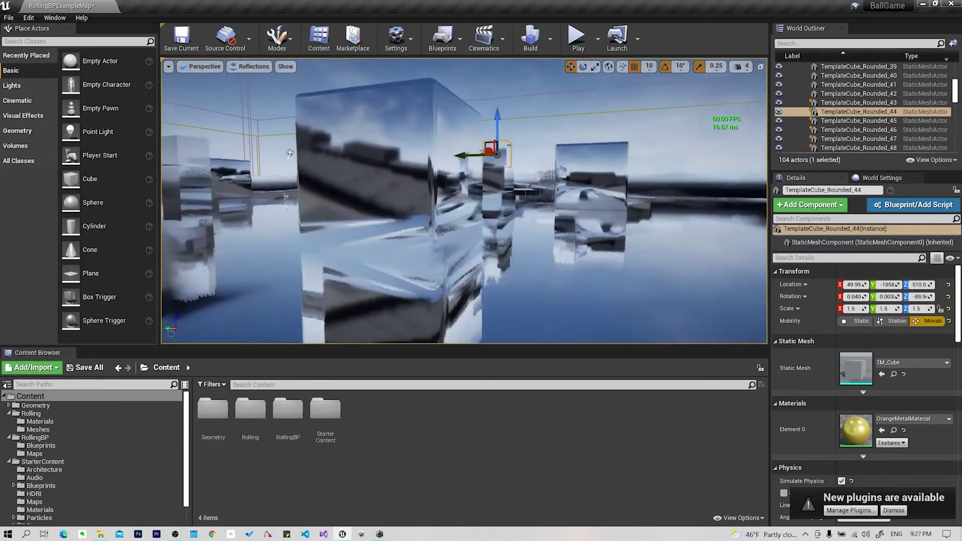
mouse_move(422, 208)
right_mouse_down()
mouse_move(584, 173)
mouse_move(545, 106)
right_mouse_up()
left_click(584, 172)
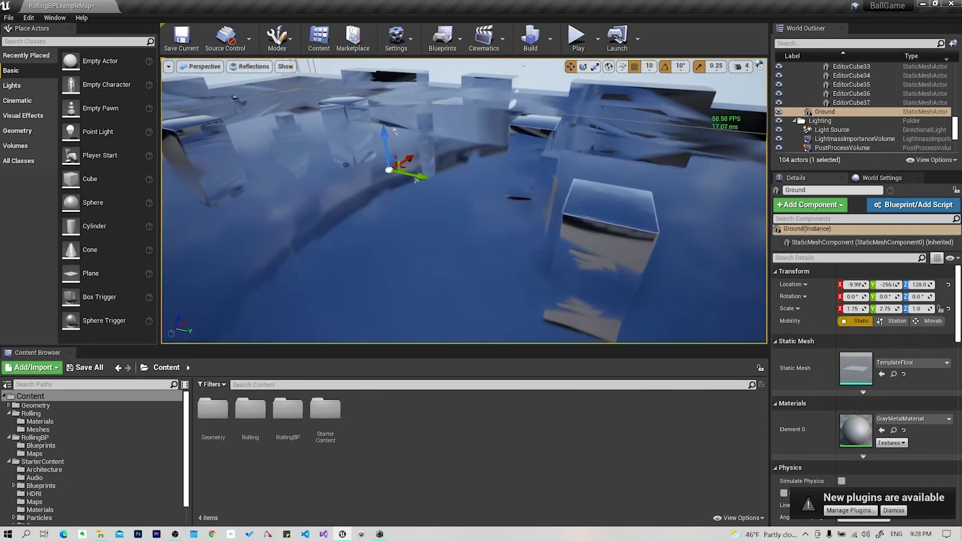
right_click_drag(245, 98, 245, 97)
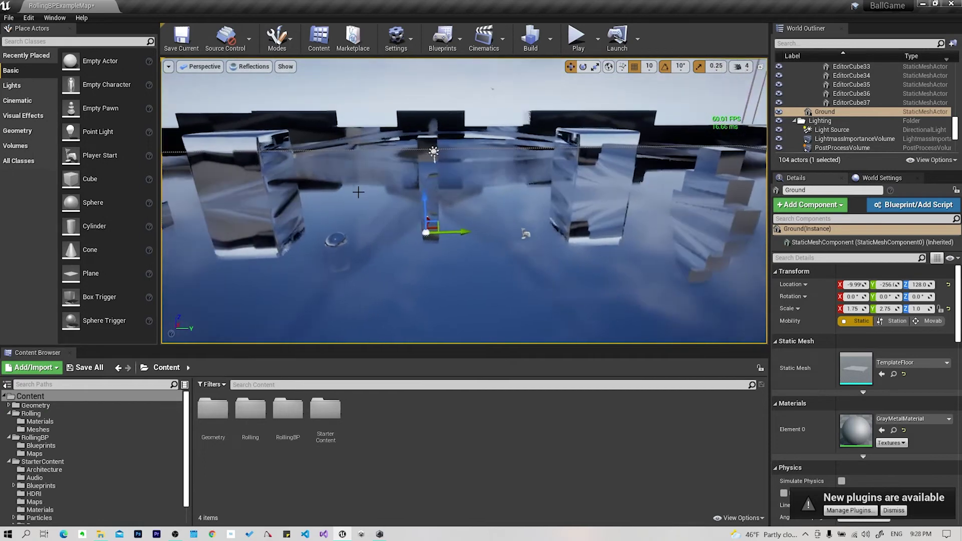
left_click(247, 69)
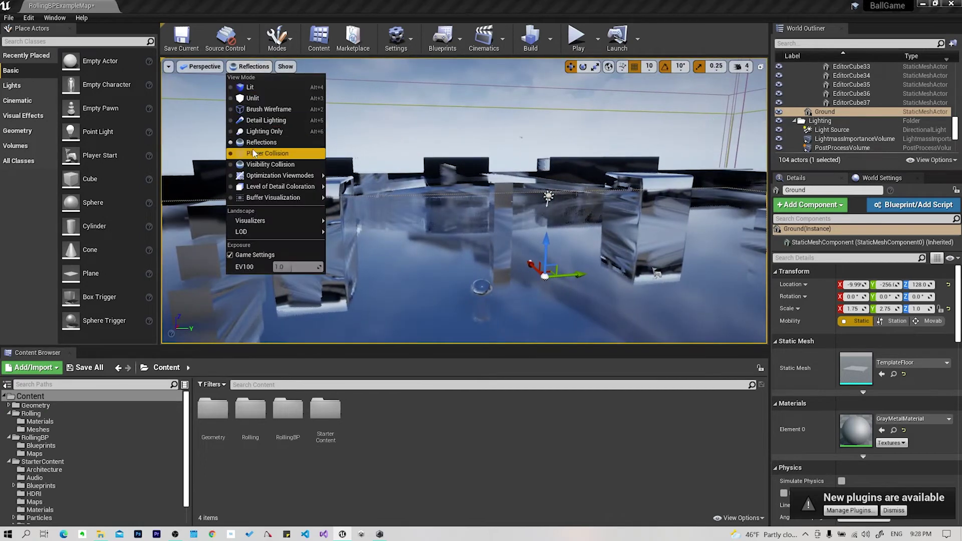
Switch to Player Collision view and fly among the green cube stack, walls, teal blocks and pink slab.
left_click(273, 154)
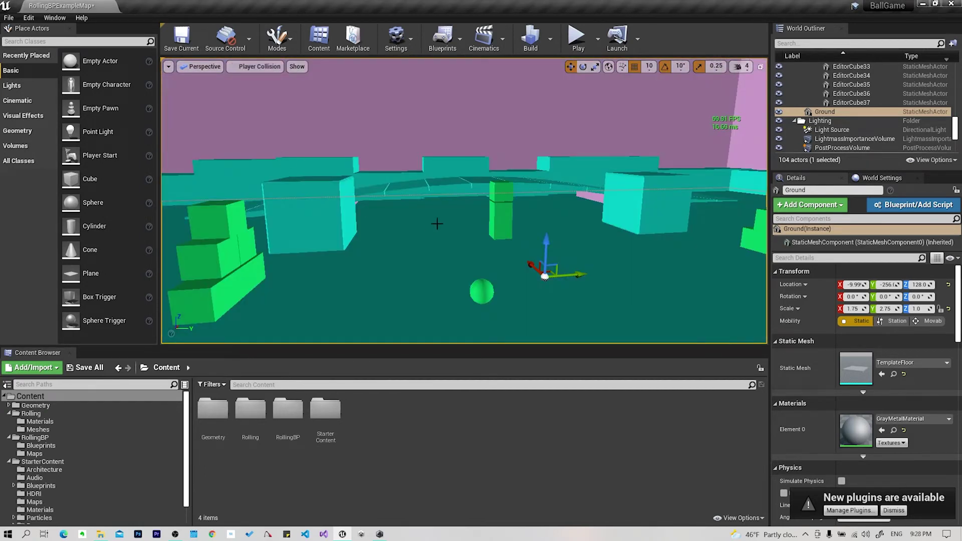
right_click_drag(427, 223, 427, 224)
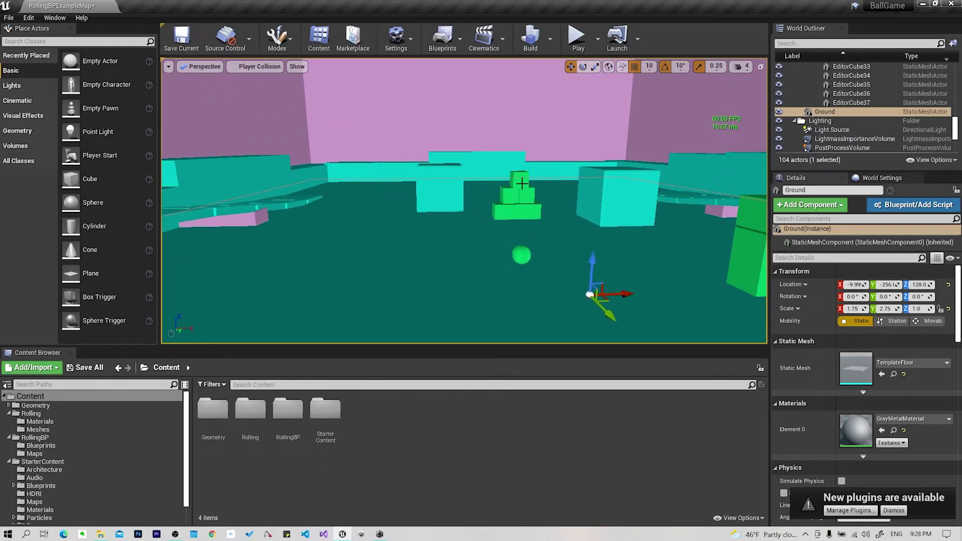
right_click_drag(516, 210, 470, 226)
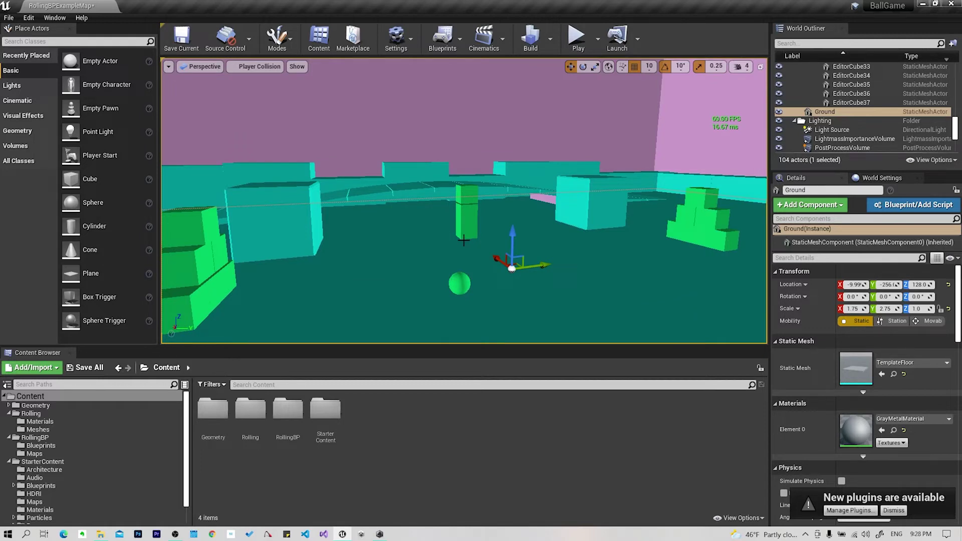
right_click_drag(309, 170, 345, 194)
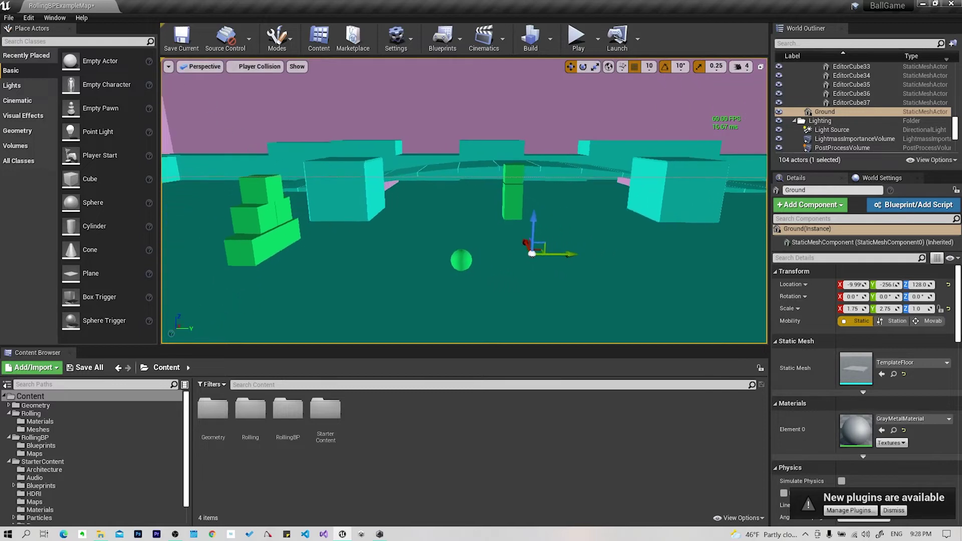
right_click_drag(379, 173, 379, 172)
right_click_drag(486, 232, 486, 232)
right_click_drag(497, 283, 496, 283)
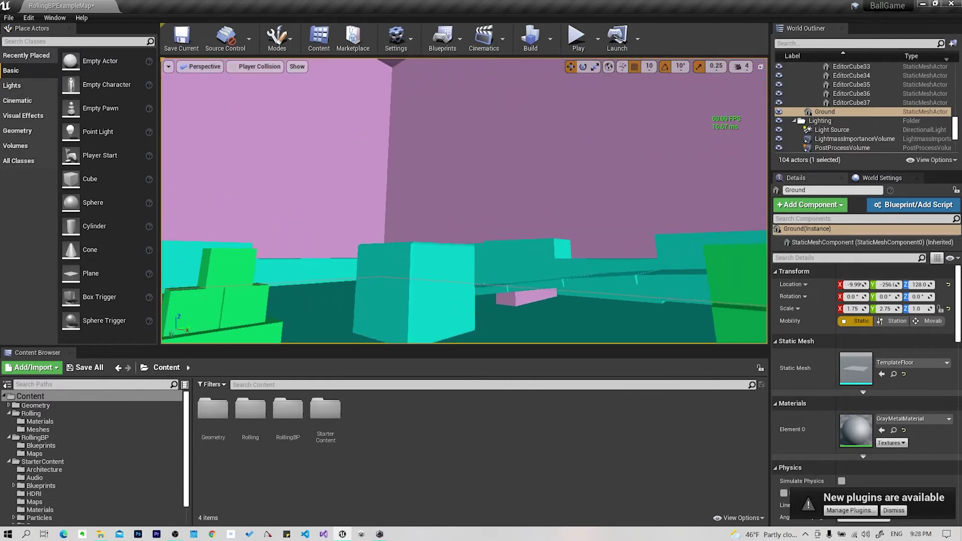
right_click_drag(408, 282, 407, 282)
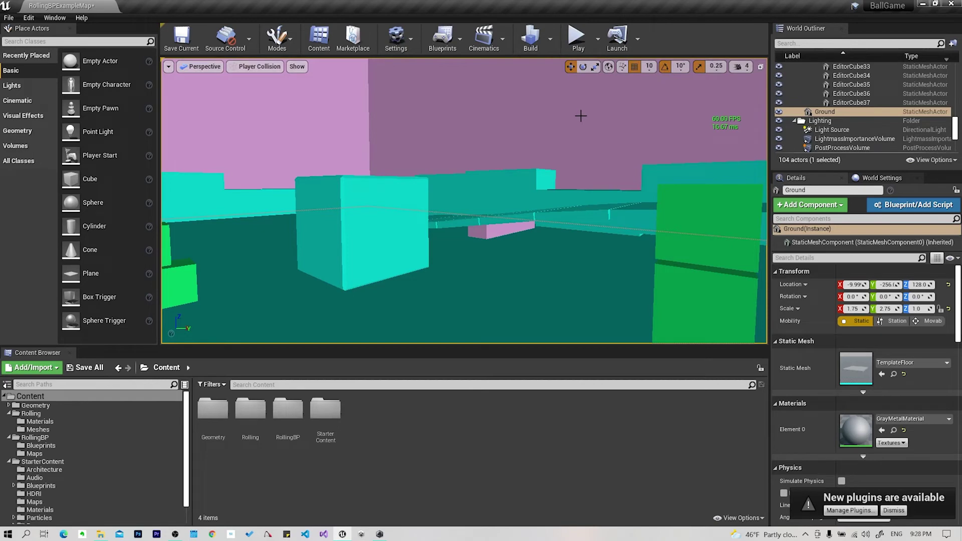
right_click_drag(508, 239, 509, 239)
right_click_drag(465, 290, 465, 289)
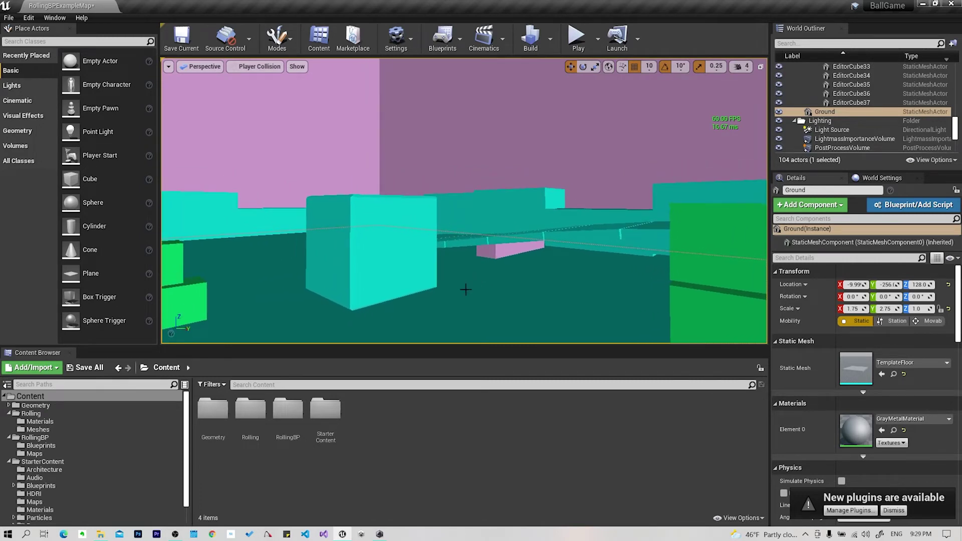
right_click_drag(495, 272, 476, 255)
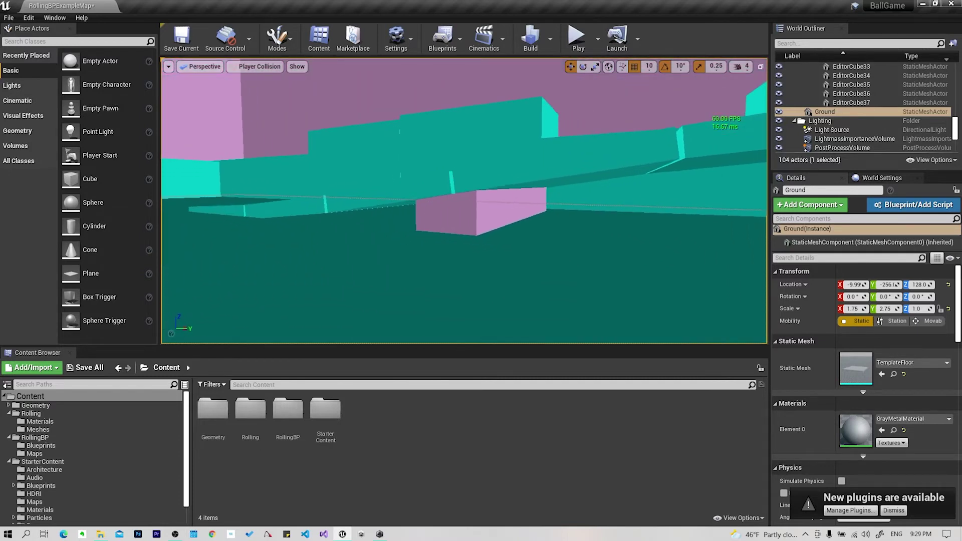
right_click_drag(484, 217, 470, 224)
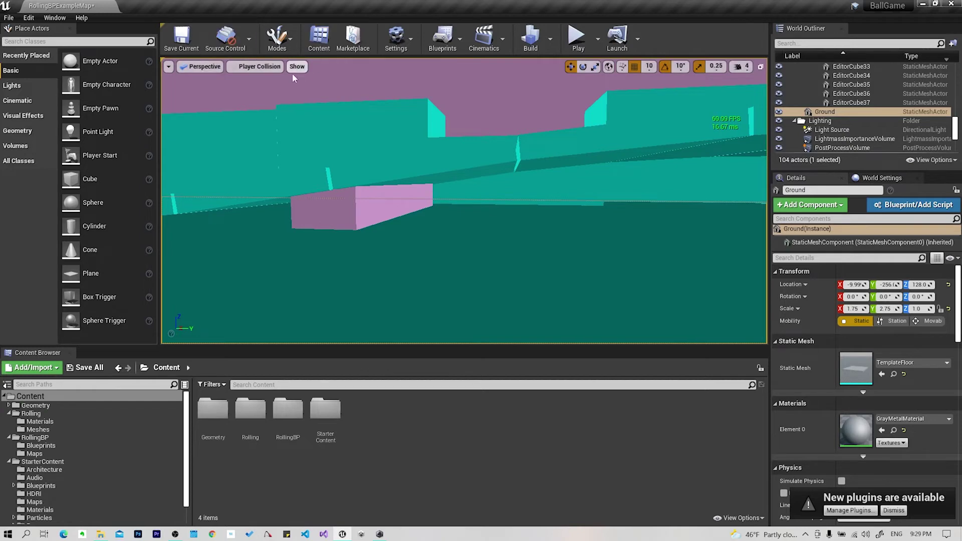
Switch the viewport to Lit and fly down to a ground-level view of the walls and sky.
left_click(259, 66)
left_click(255, 86)
right_click_drag(464, 201, 463, 200)
right_click_drag(398, 181, 398, 180)
Show Player Collision and fly around the cyan and green collision blocks.
left_click(241, 69)
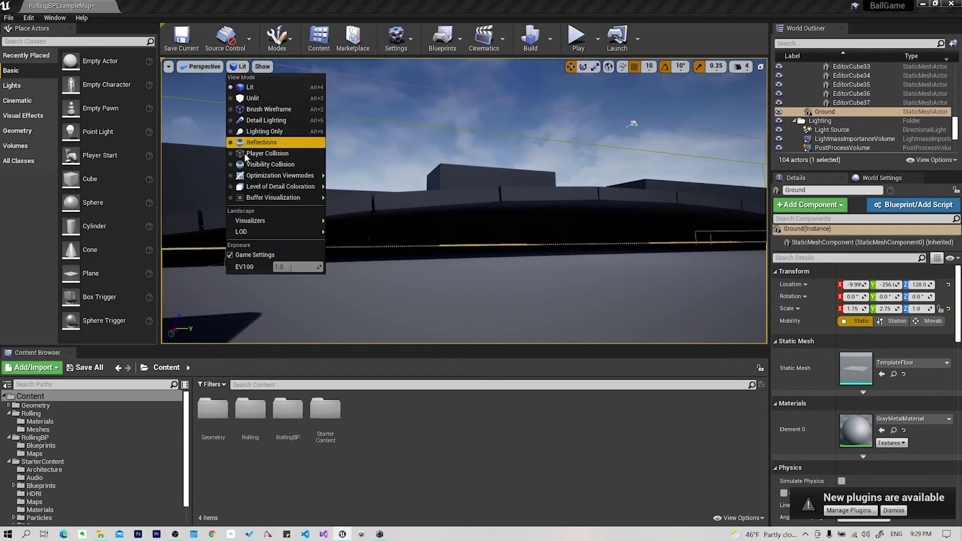
left_click(252, 157)
right_click_drag(339, 212, 411, 186)
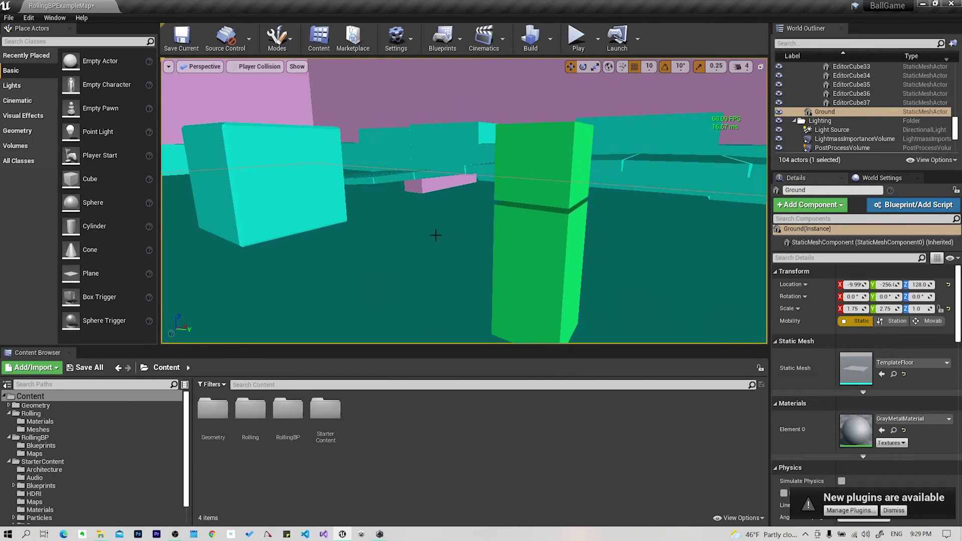
mouse_move(411, 234)
right_mouse_down()
mouse_move(381, 226)
mouse_move(350, 174)
right_mouse_up()
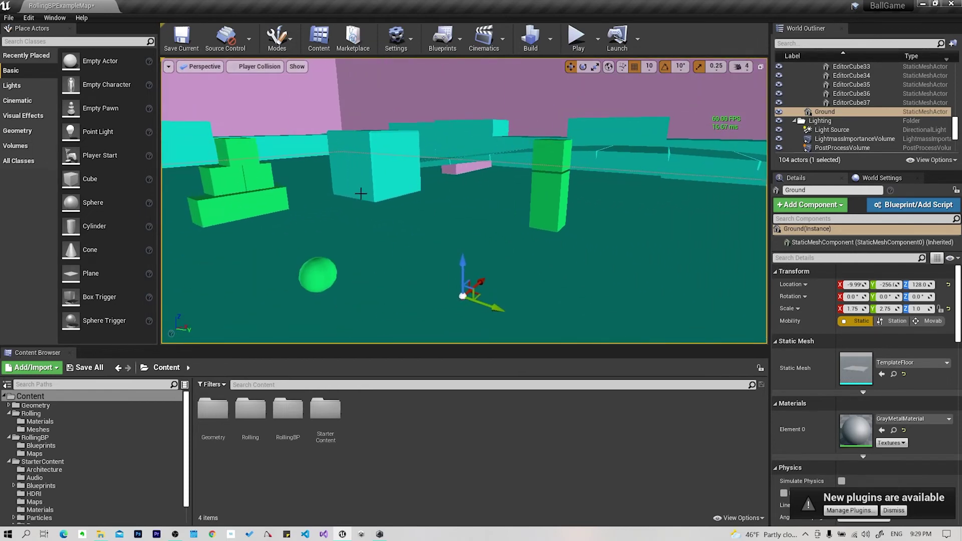
View Visibility Collision from a new angle, browse Optimization Viewmodes, then return to Lit.
left_click(257, 68)
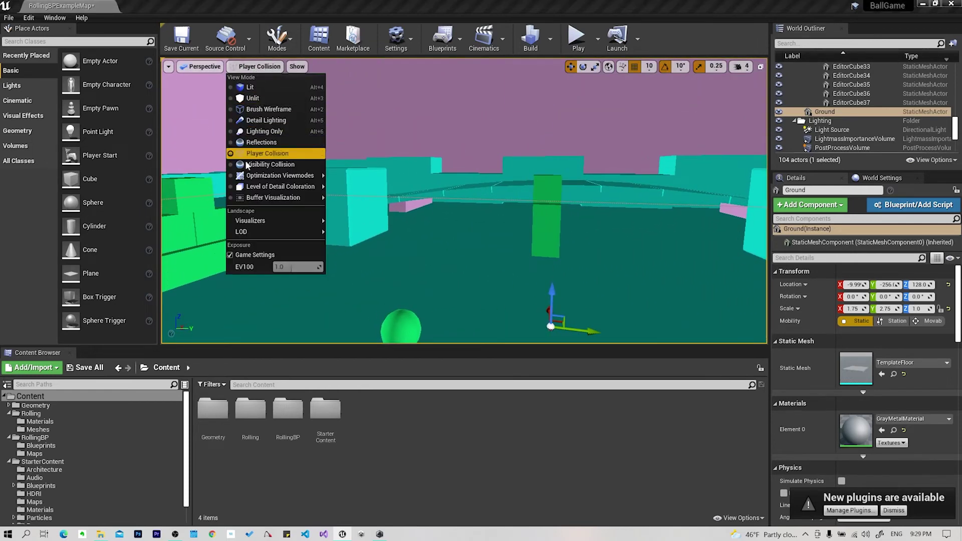
left_click(266, 165)
right_click_drag(266, 170, 266, 170)
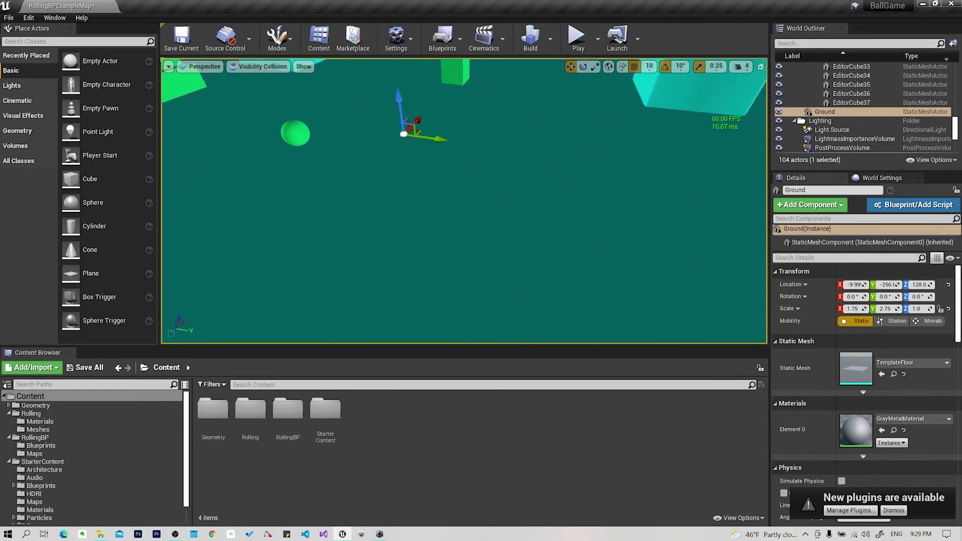
left_click(256, 68)
mouse_move(294, 177)
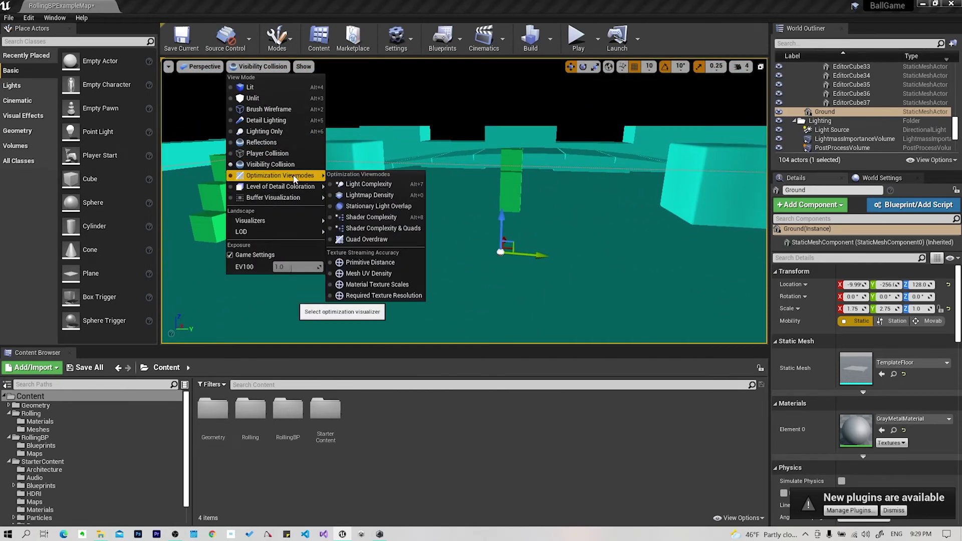
mouse_move(296, 199)
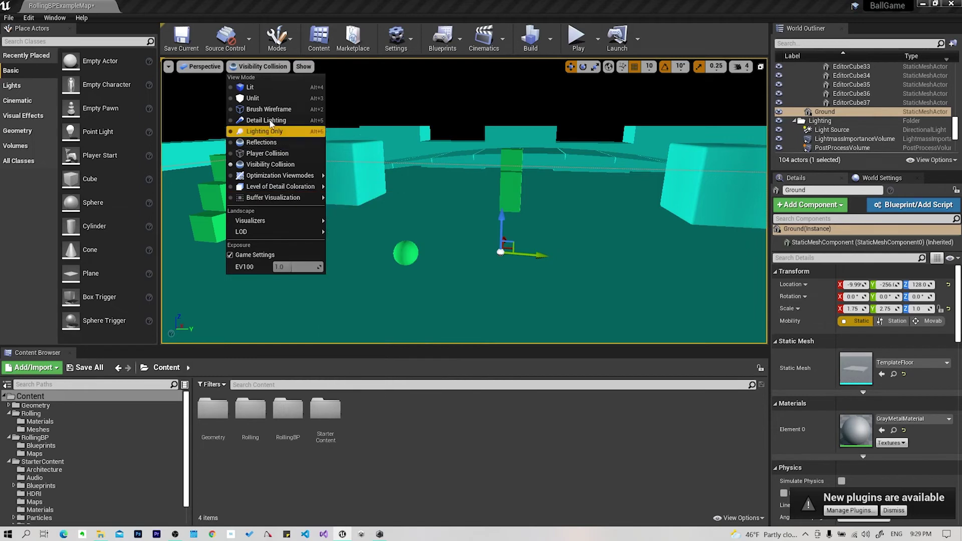
left_click(266, 89)
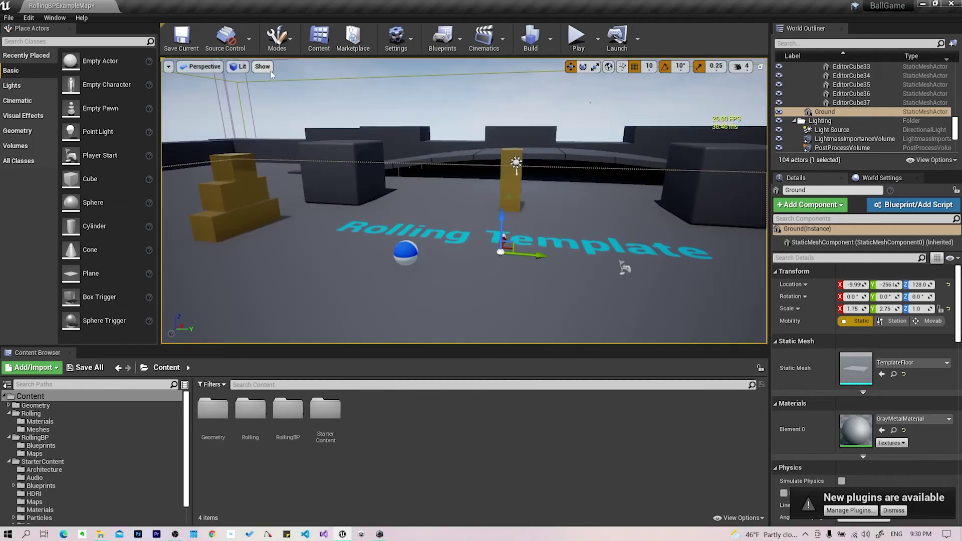
Browse the View Mode submenus, then bring up the Show flags list.
left_click(238, 70)
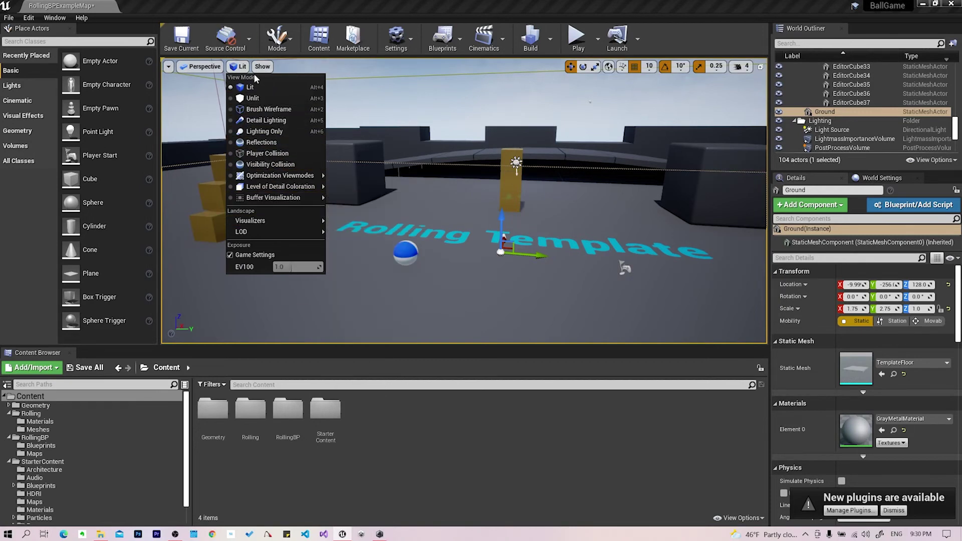
mouse_move(259, 175)
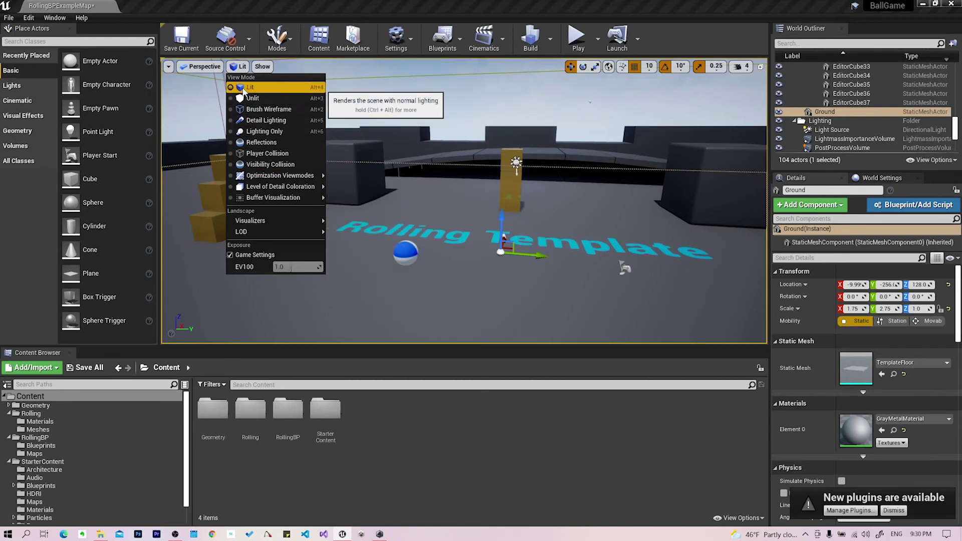
left_click(260, 69)
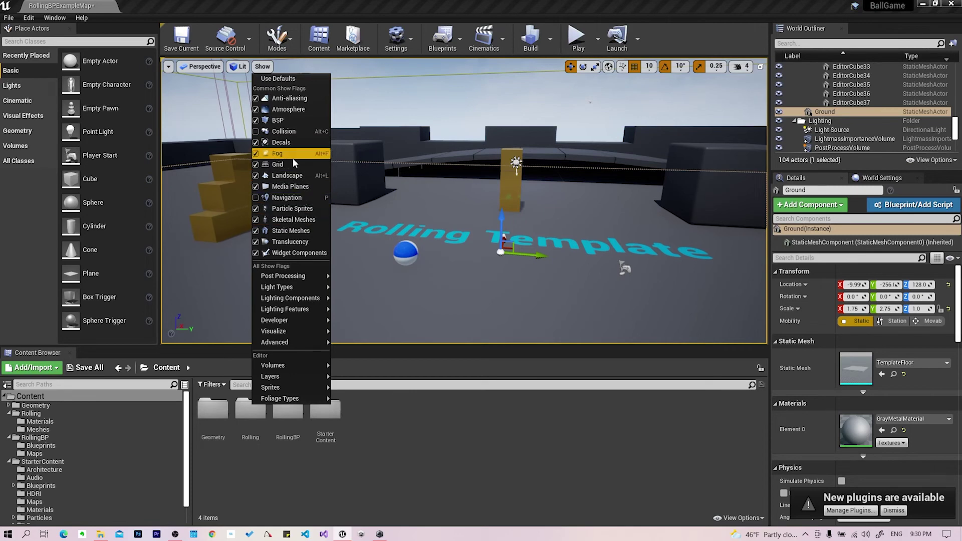
Close the Show list and fly across the grid floor to look down the corridor along the dark wall.
left_click(466, 110)
mouse_move(467, 111)
left_mouse_down()
mouse_move(276, 216)
mouse_move(276, 301)
left_mouse_up()
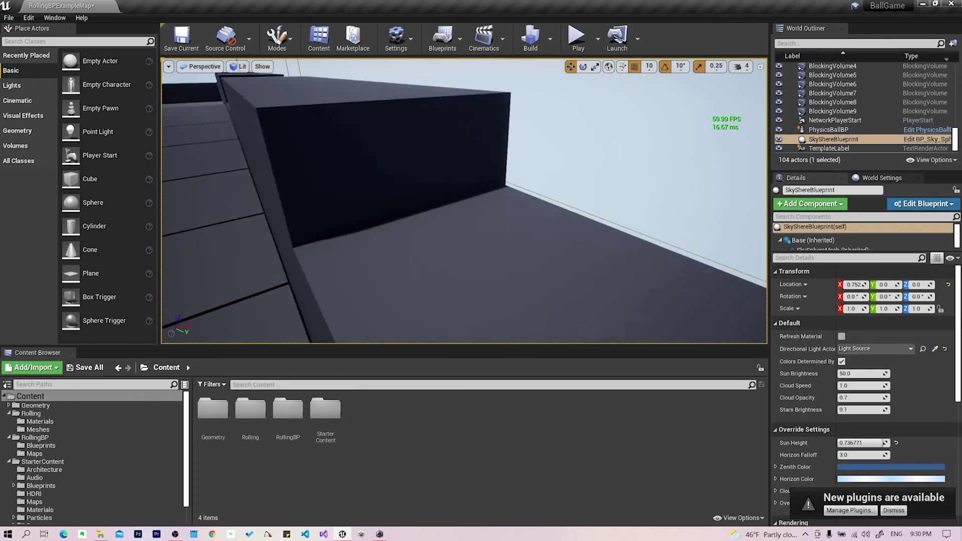
right_click_drag(403, 236, 403, 236)
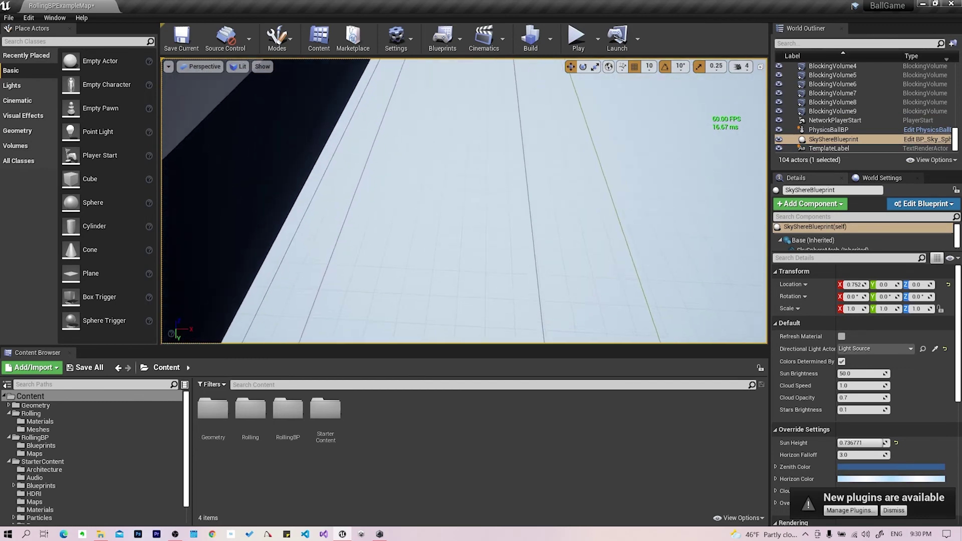
right_click_drag(493, 123, 493, 123)
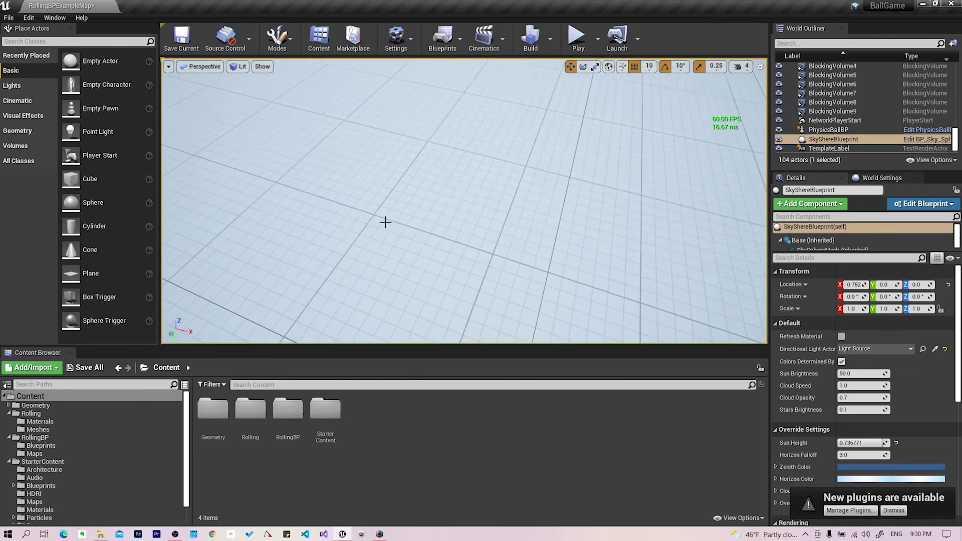
right_click_drag(422, 204, 421, 203)
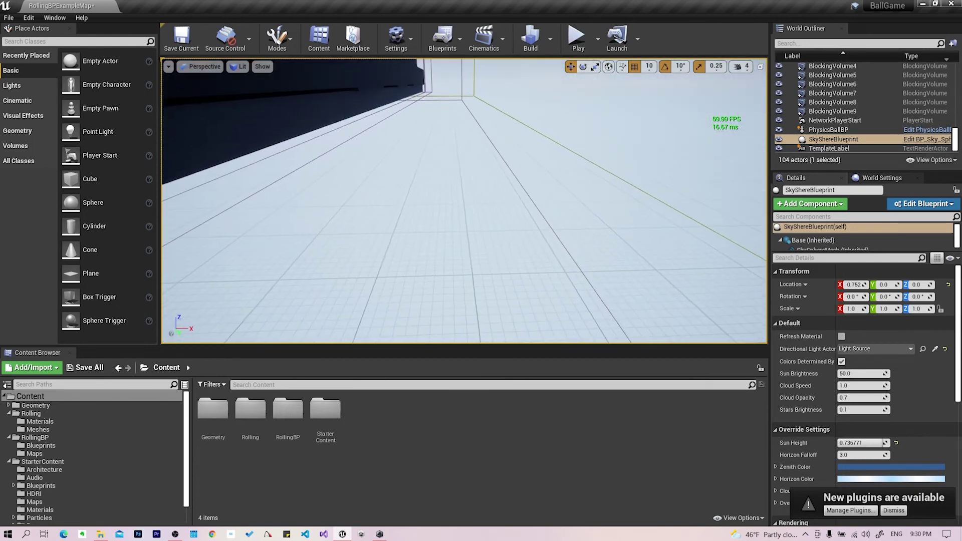
right_click_drag(435, 245, 436, 245)
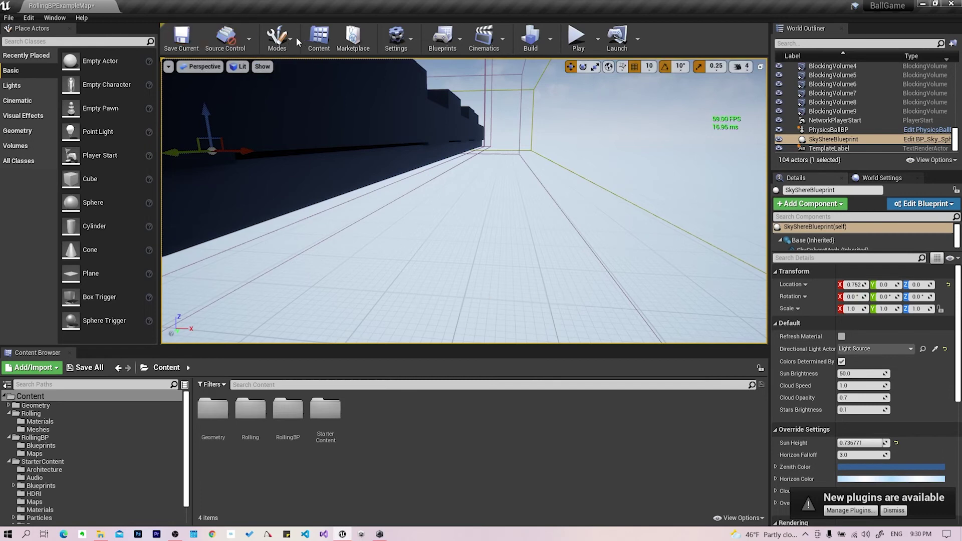
Toggle the Grid show flag, turn toward the ramp, blocks and pillars, and reopen Show.
left_click(263, 67)
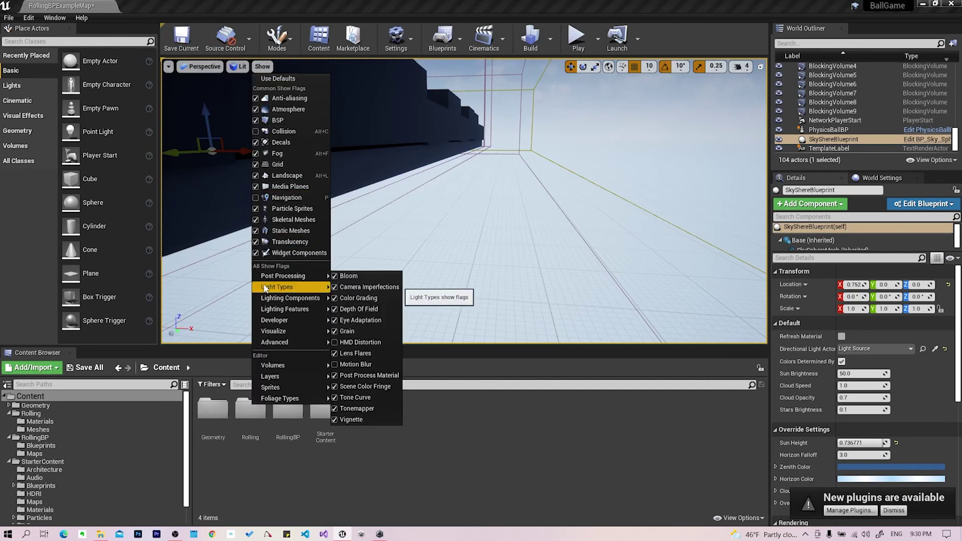
left_click(256, 166)
mouse_move(407, 208)
right_mouse_down()
mouse_move(383, 160)
mouse_move(308, 216)
right_mouse_up()
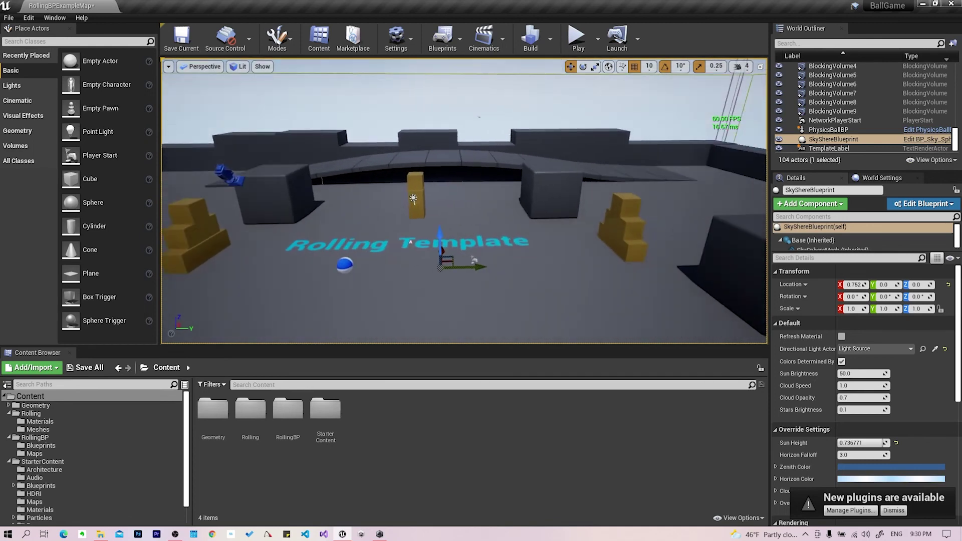
right_click_drag(309, 216, 280, 151)
left_click(262, 66)
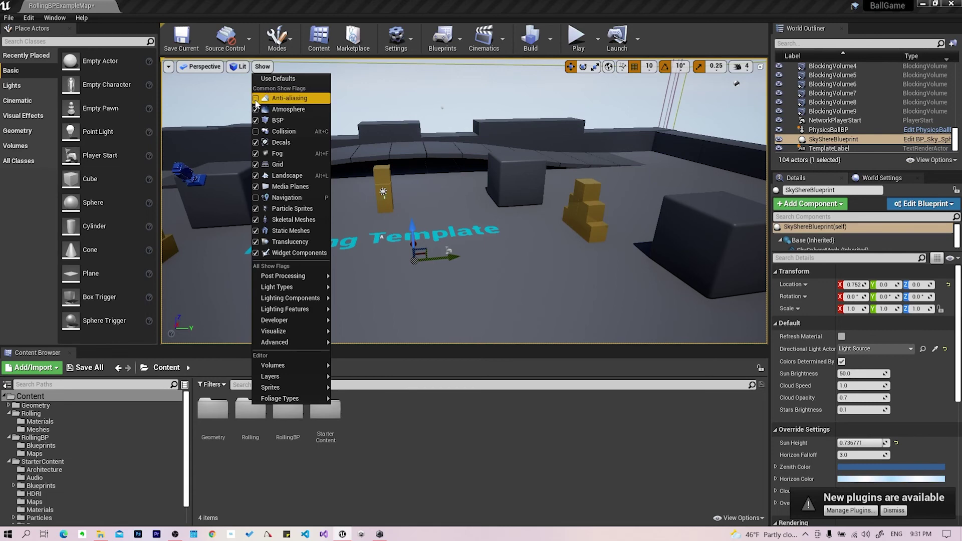
Turn off anti-aliasing and view the level from a new angle without it.
left_click(256, 98)
mouse_move(256, 103)
right_mouse_down()
mouse_move(328, 149)
mouse_move(369, 157)
right_mouse_up()
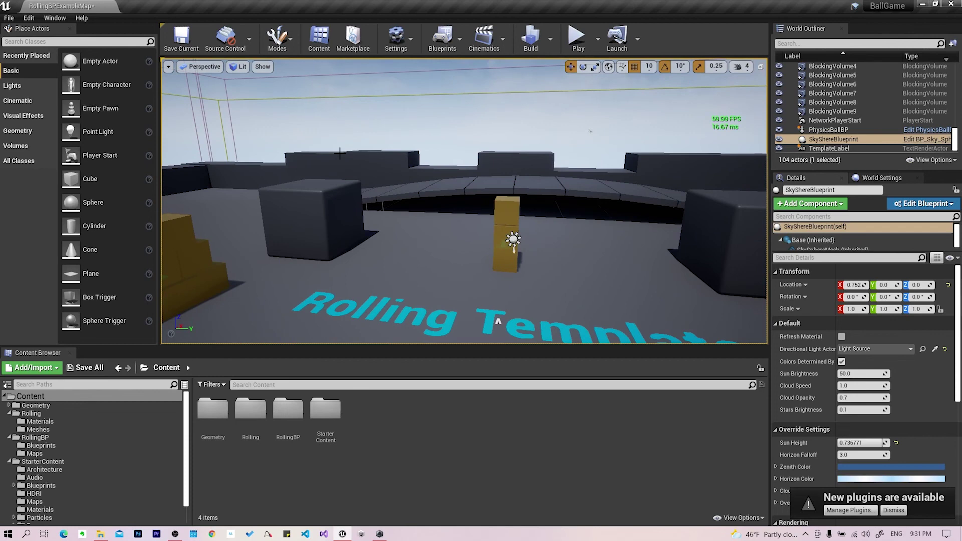
left_click(262, 66)
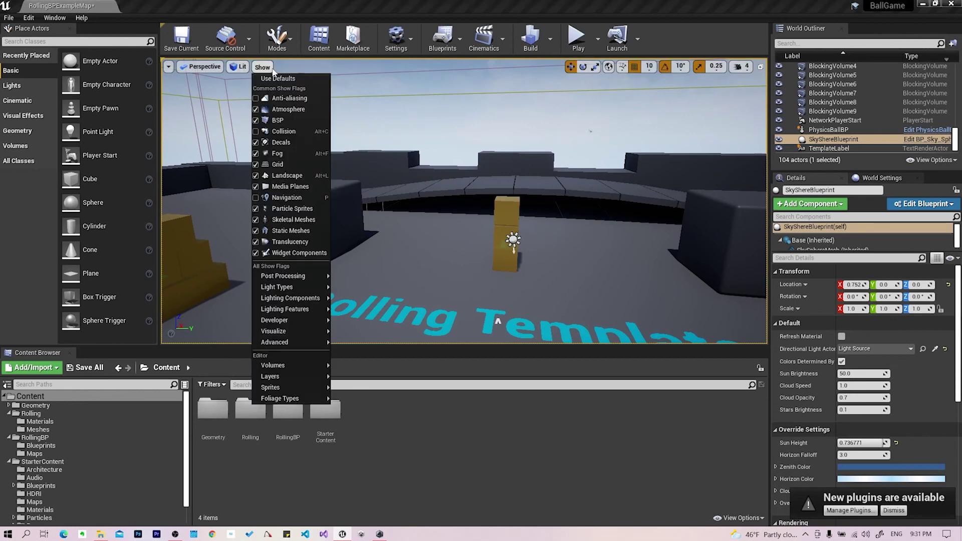
left_click(289, 101)
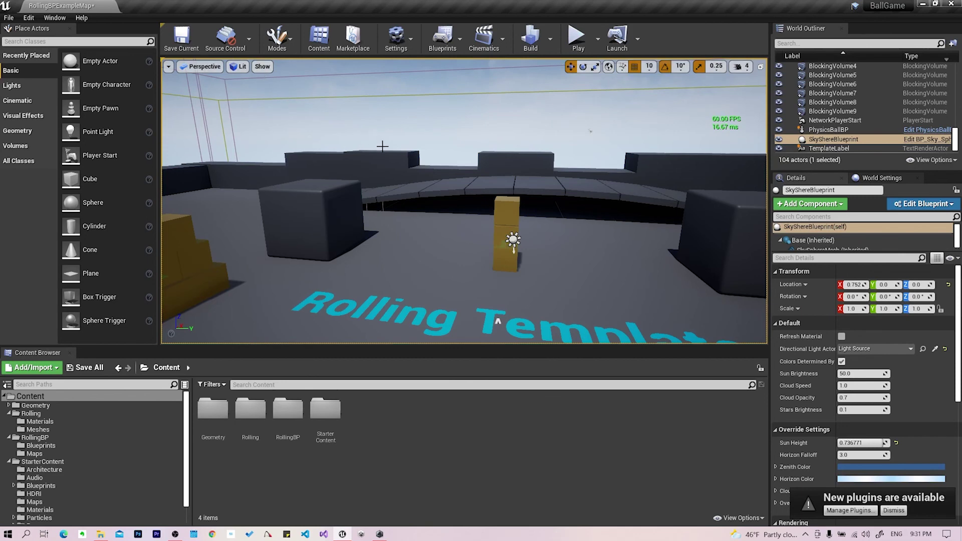
Re-enable the Anti-aliasing show flag in the viewport.
left_click(262, 66)
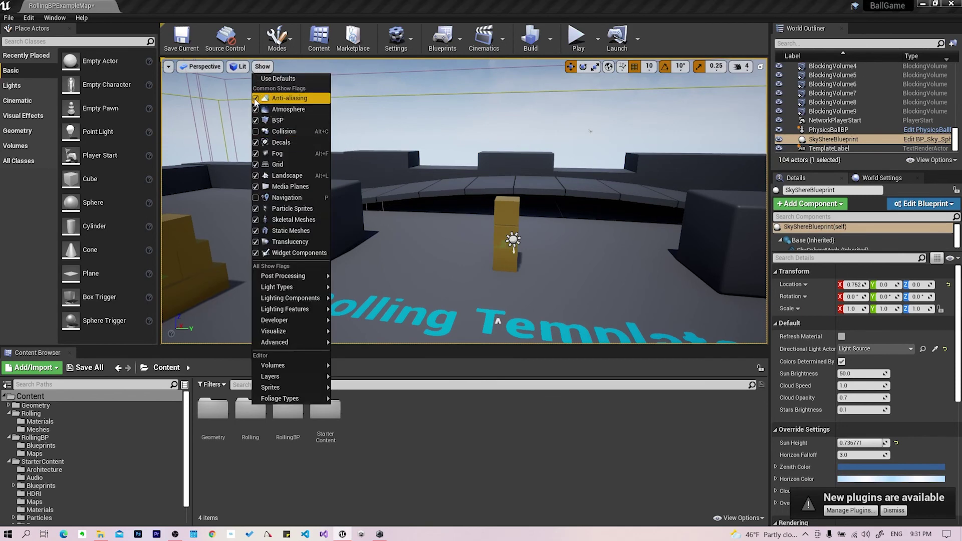
left_click(256, 99)
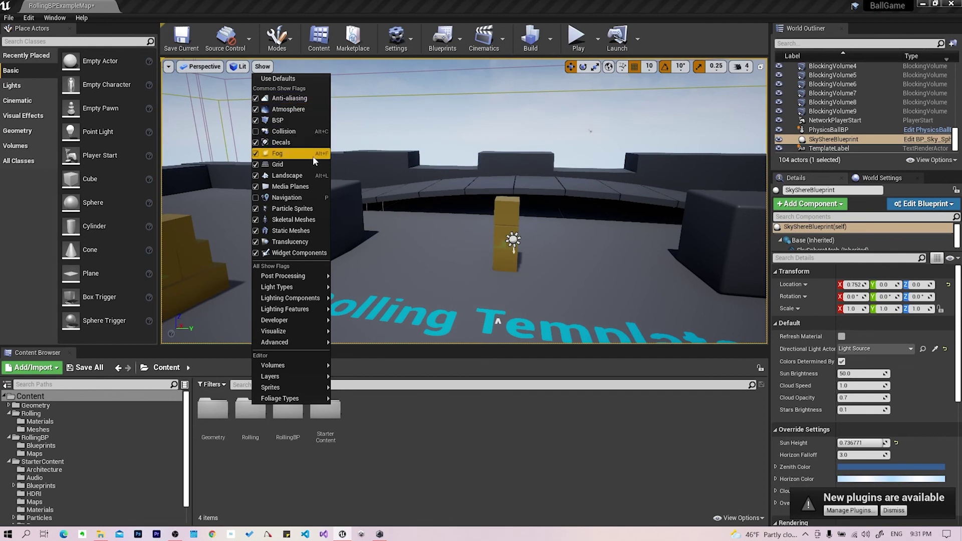
left_click(450, 239)
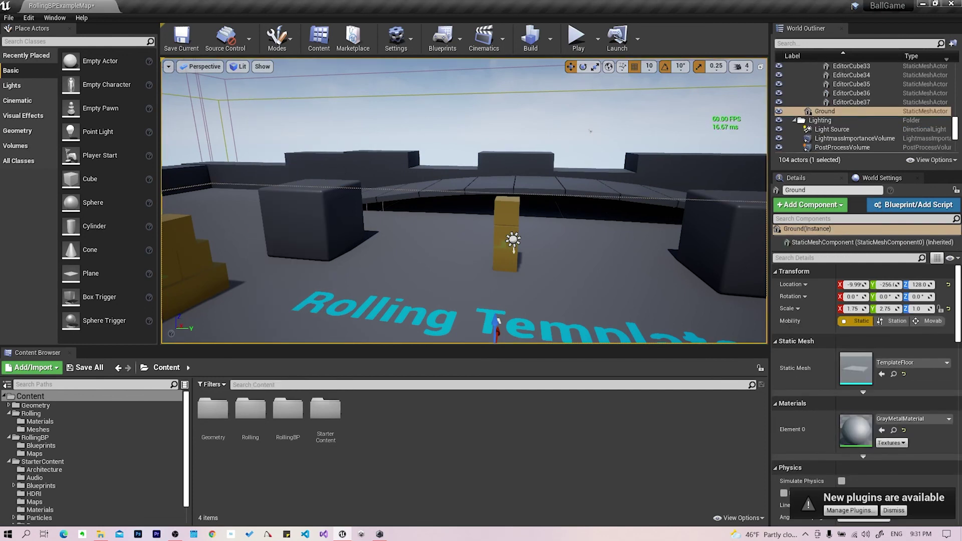
Fly the camera over the level to overlook the Rolling Template text and ball.
right_click_drag(535, 257, 536, 257)
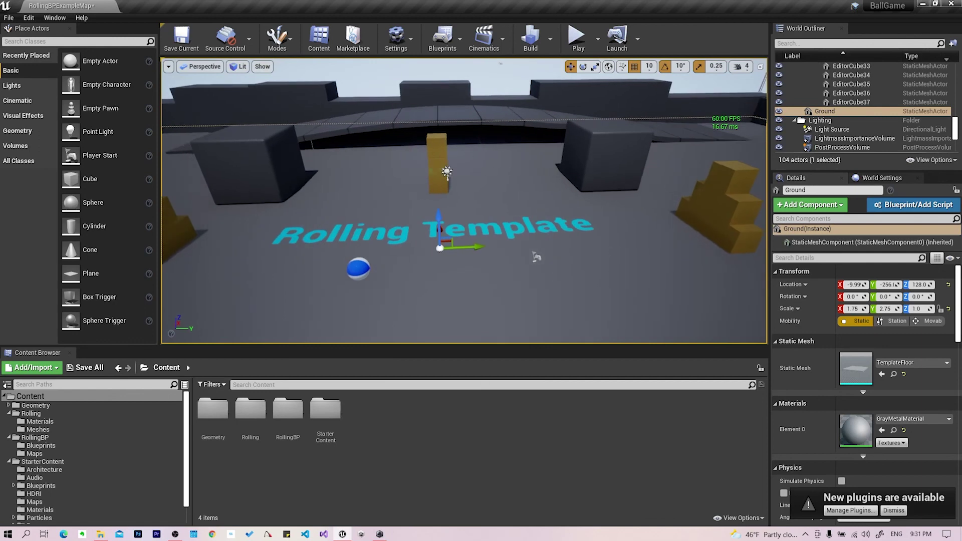
right_click_drag(536, 256, 434, 253)
right_click(434, 254)
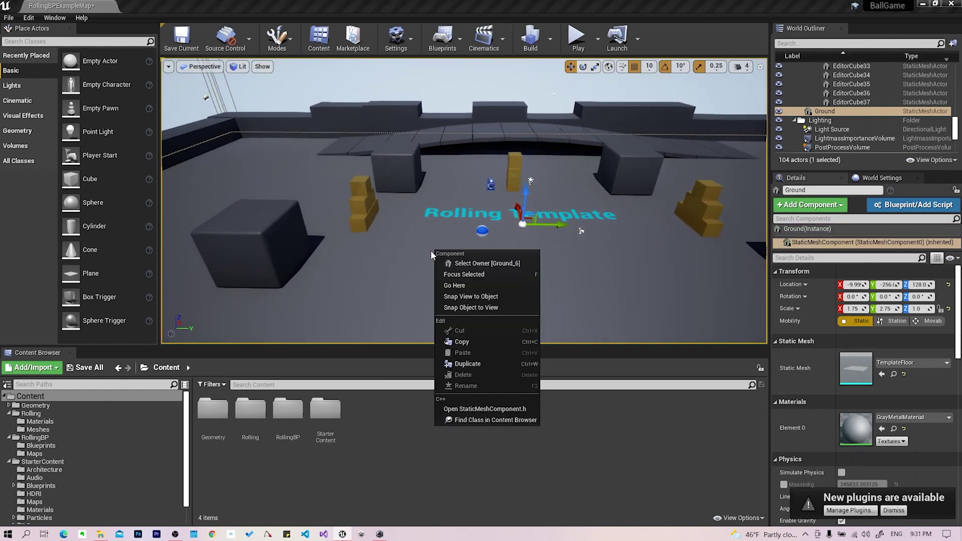
right_click_drag(446, 212, 487, 227)
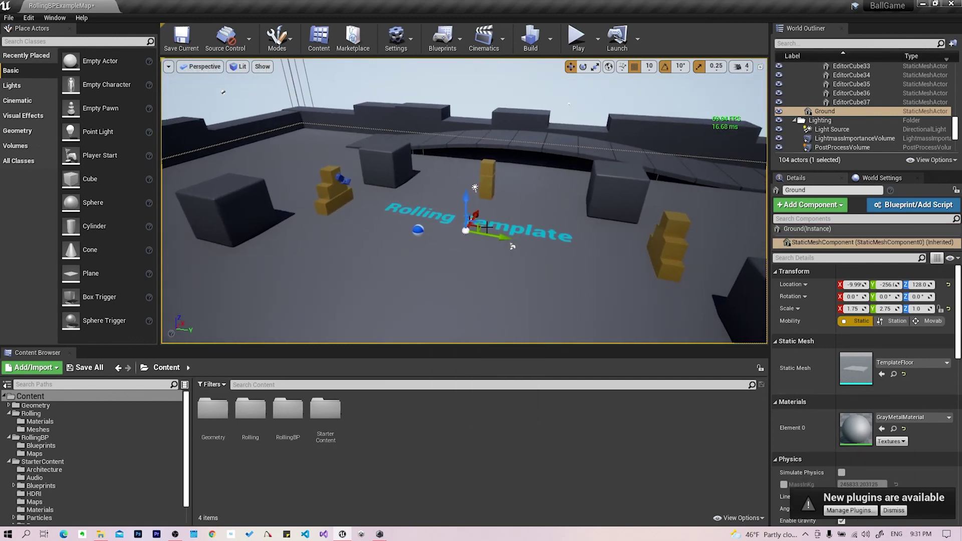
mouse_move(290, 154)
right_mouse_down()
mouse_move(291, 200)
mouse_move(291, 165)
right_mouse_up()
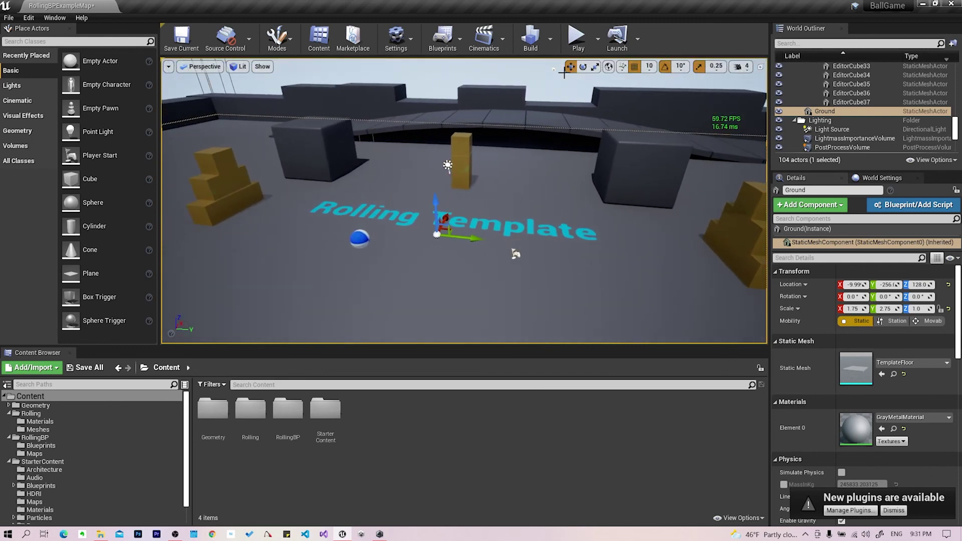